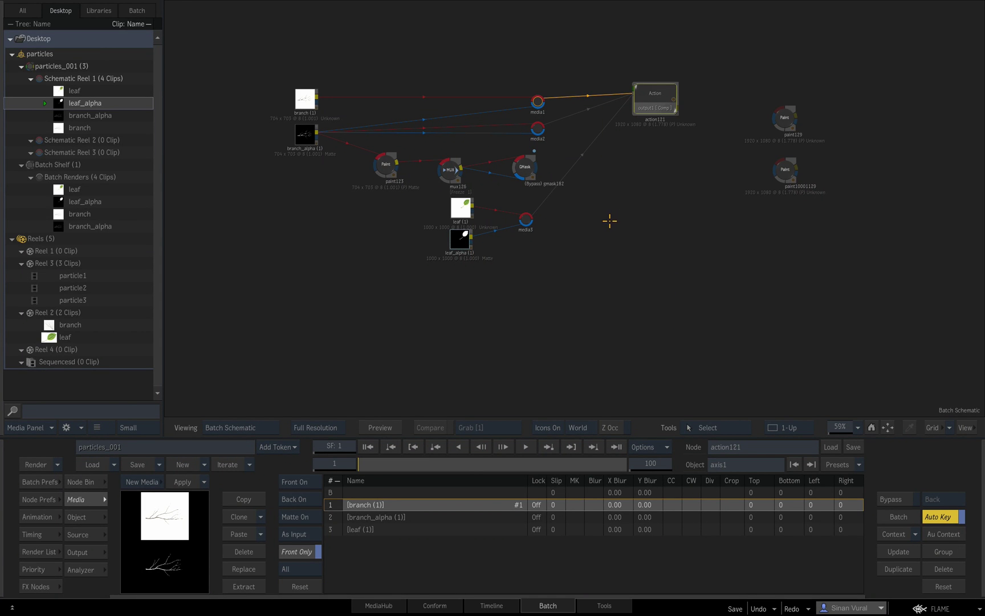
Add a second Action node to the batch and feed it the branch clip with its alpha as media 1
{"action": "left_click", "coordinate": [40, 586]}
{"action": "left_click_drag", "start_coordinate": [272, 543], "coordinate": [548, 264]}
{"action": "left_click_drag", "start_coordinate": [653, 222], "coordinate": [661, 230]}
{"action": "key", "text": "Escape"}
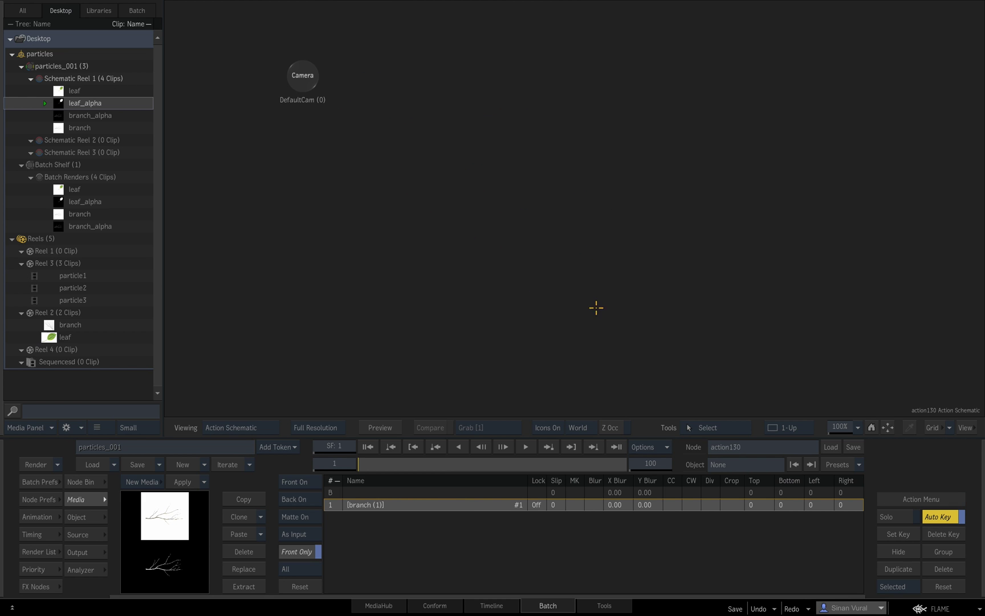
Place the branch media as an image in the new Action's schematic and show its output Comp through DefaultCam
{"action": "left_click_drag", "start_coordinate": [176, 517], "coordinate": [602, 203]}
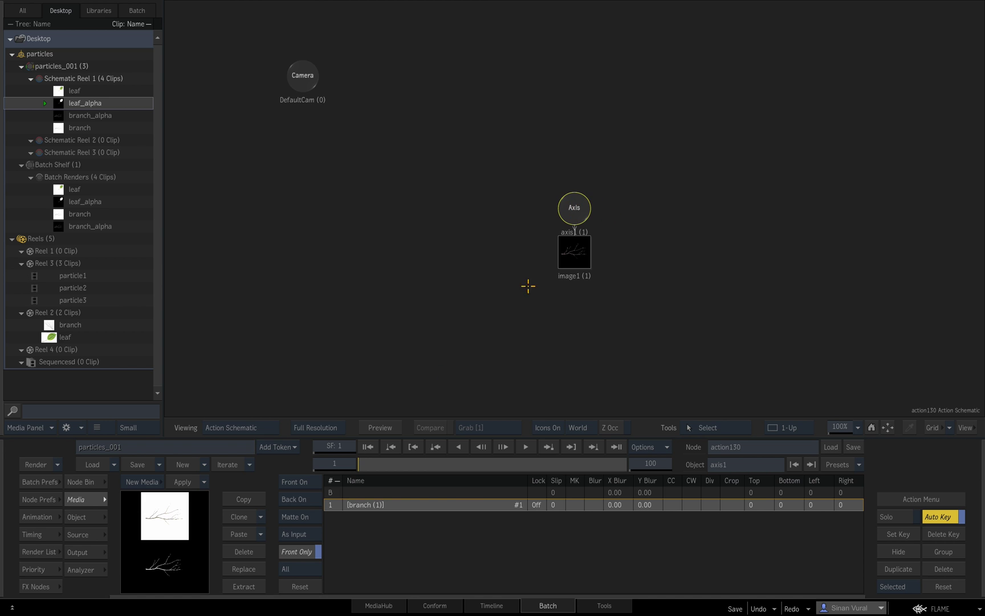
{"action": "left_click", "coordinate": [239, 428]}
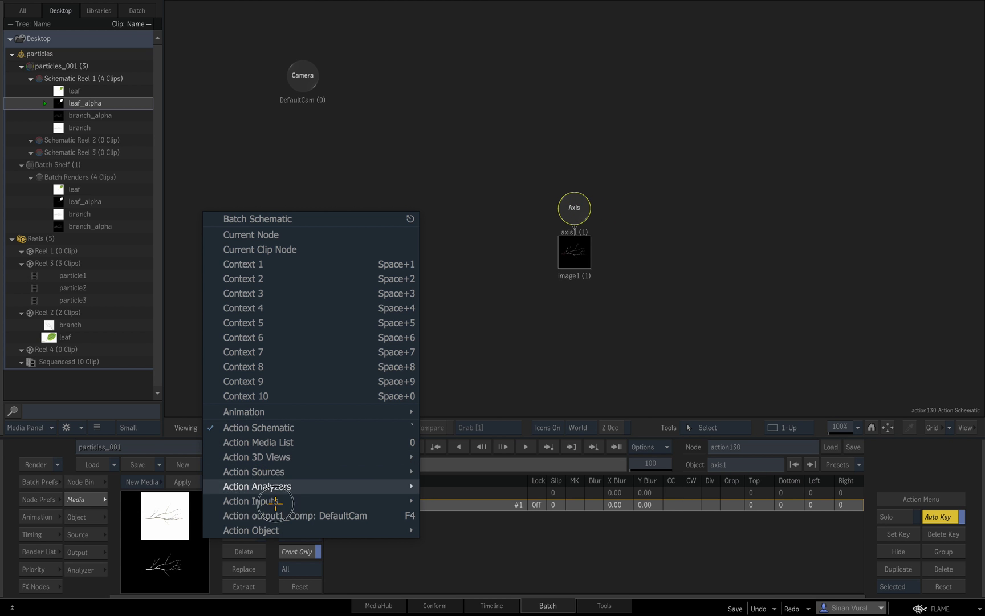
{"action": "left_click", "coordinate": [308, 515]}
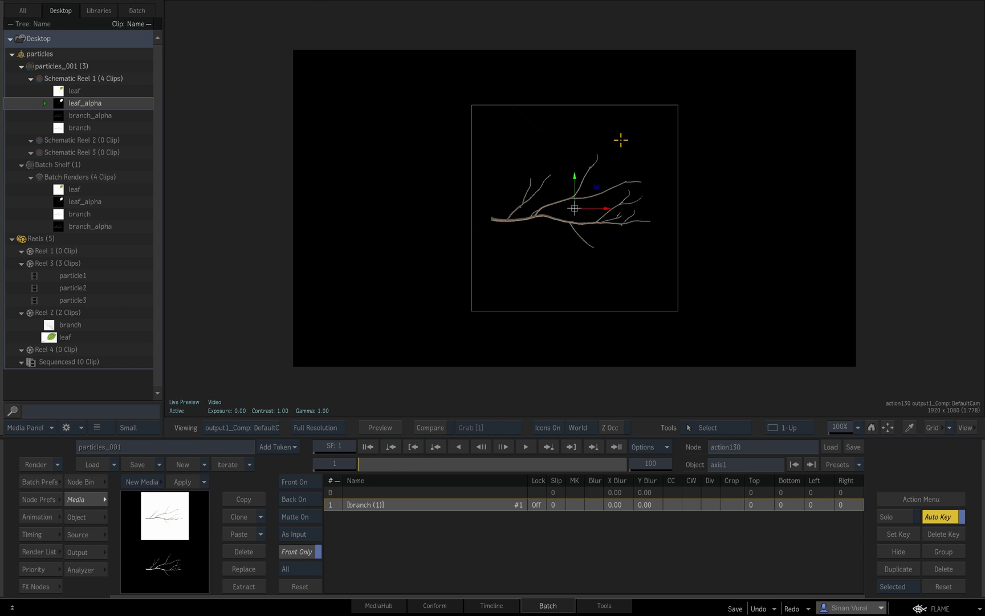
Turn off Auto Key, scale the branch image's axis to 245 and set its Y position to -52
{"action": "left_click", "coordinate": [939, 516]}
{"action": "key", "text": "Escape"}
{"action": "double_click", "coordinate": [575, 207]}
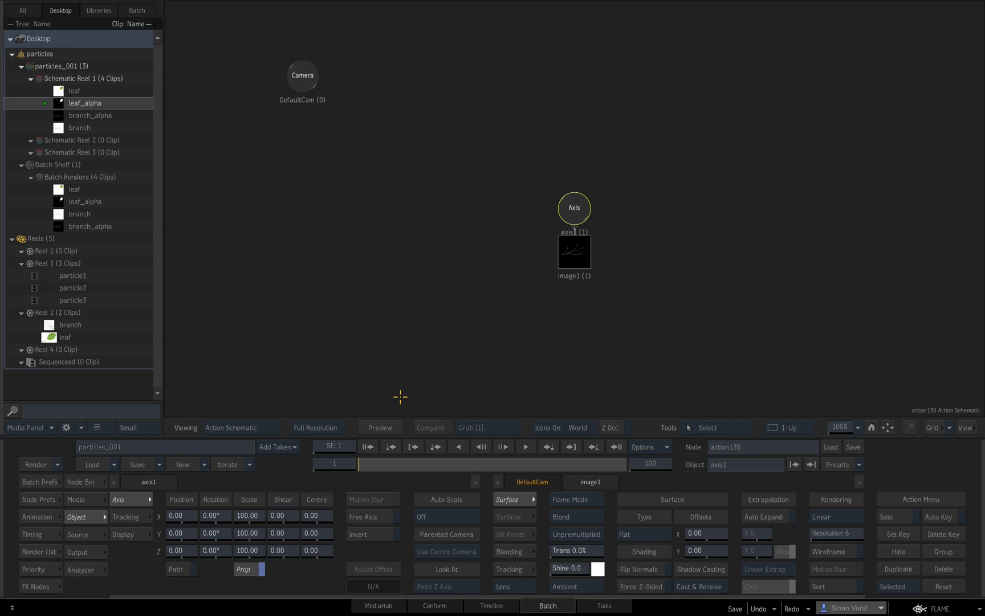
{"action": "key", "text": "F4"}
{"action": "left_click_drag", "start_coordinate": [254, 532], "coordinate": [165, 532]}
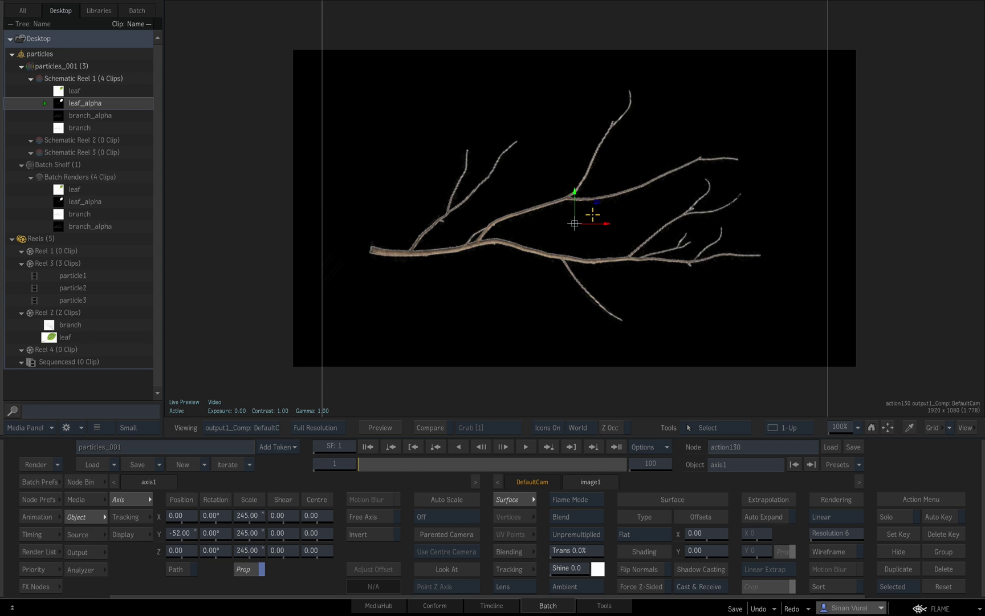
Add a second media input to the new Action, using branch_alpha as both front and matte, and reopen the Action's schematic
{"action": "key", "text": "Escape"}
{"action": "left_click", "coordinate": [638, 233]}
{"action": "left_click_drag", "start_coordinate": [626, 262], "coordinate": [538, 295], "text": "shift"}
{"action": "left_click_drag", "start_coordinate": [661, 232], "coordinate": [655, 231]}
{"action": "double_click", "coordinate": [630, 242]}
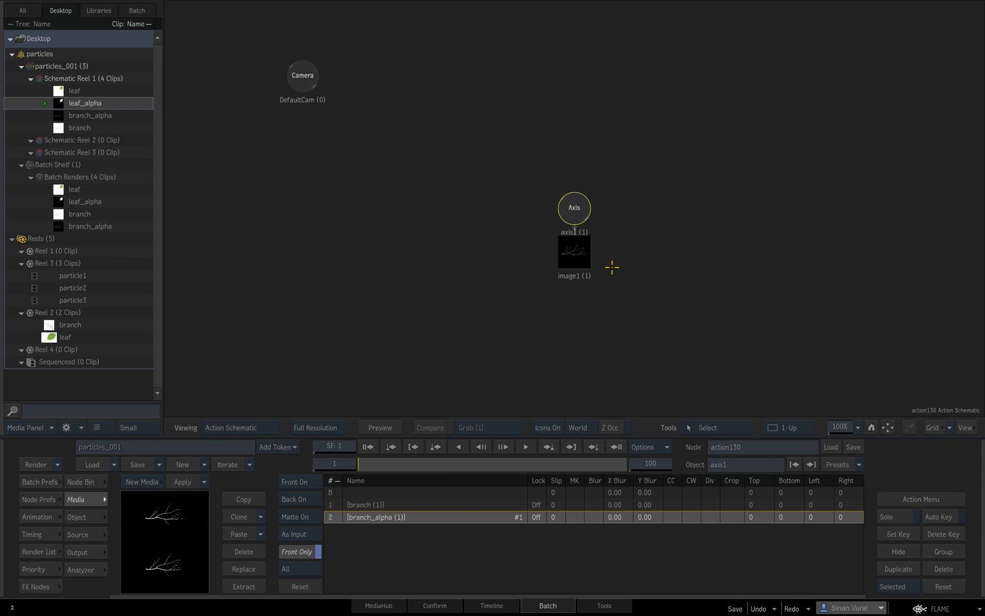
Place the branch_alpha media as a second image, parent its axis to the branch image's axis, and hide the image
{"action": "left_click_drag", "start_coordinate": [179, 516], "coordinate": [632, 237]}
{"action": "left_click", "coordinate": [623, 307]}
{"action": "left_click_drag", "start_coordinate": [623, 307], "coordinate": [617, 311]}
{"action": "left_click_drag", "start_coordinate": [574, 246], "coordinate": [574, 248]}
{"action": "left_click_drag", "start_coordinate": [618, 297], "coordinate": [622, 300]}
{"action": "double_click", "coordinate": [629, 293]}
{"action": "key", "text": "h"}
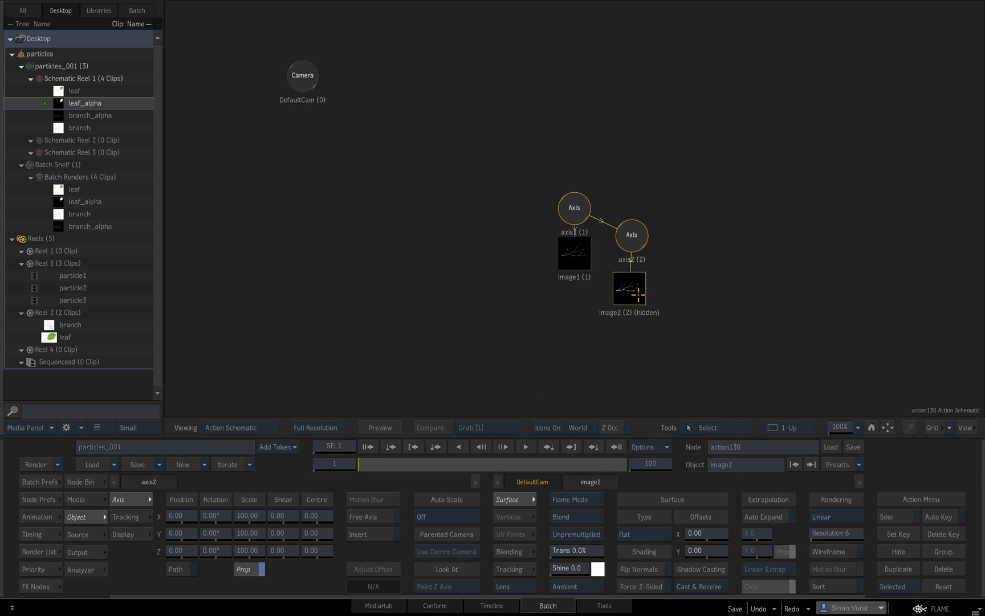
Attach a Particle Generator to the hidden branch_alpha image and show the output Comp
{"action": "key", "text": "Escape"}
{"action": "key", "text": "p"}
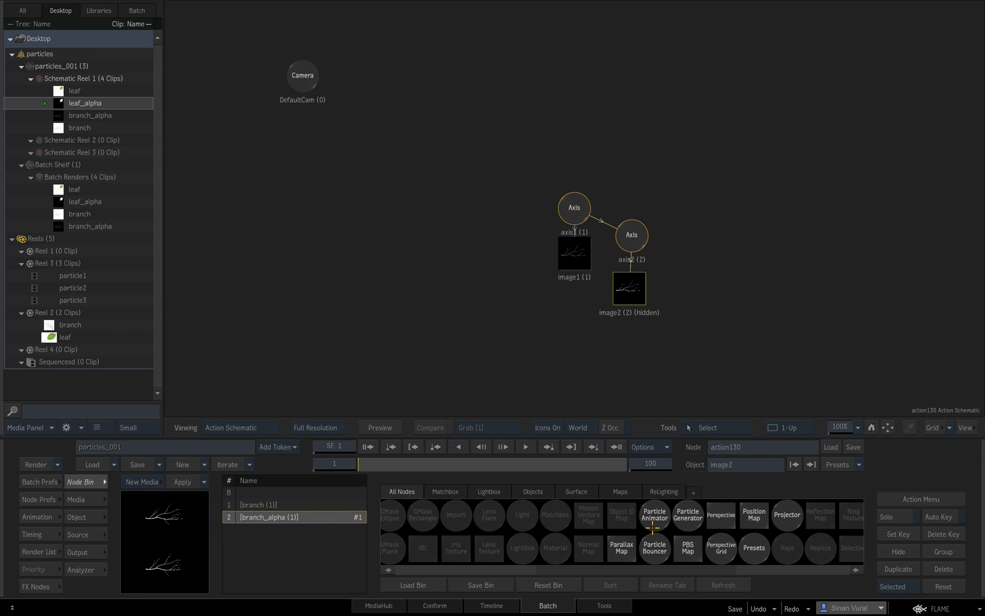
{"action": "left_click", "coordinate": [687, 514]}
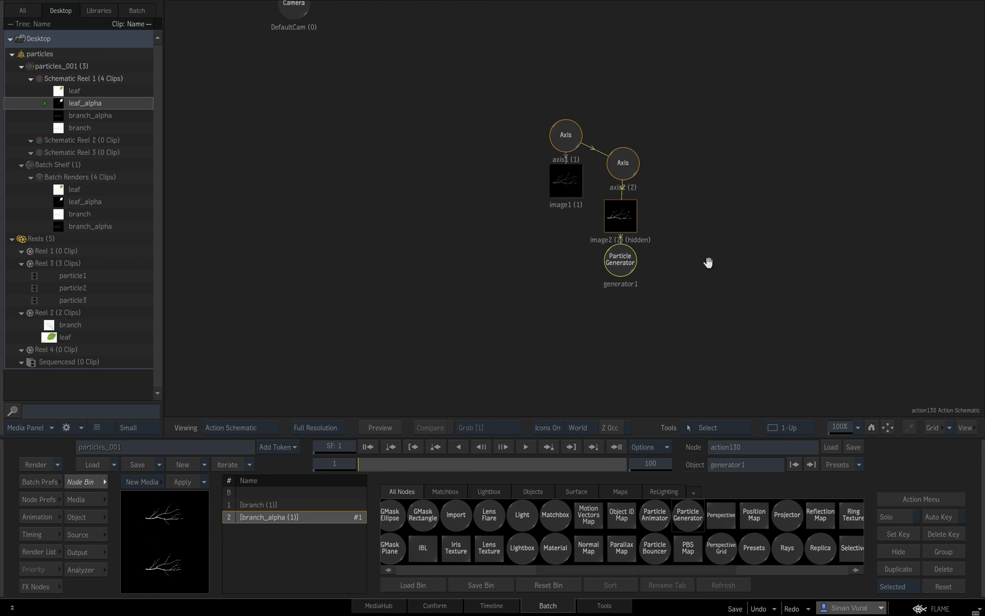
{"action": "left_click", "coordinate": [238, 427]}
{"action": "left_click", "coordinate": [293, 515]}
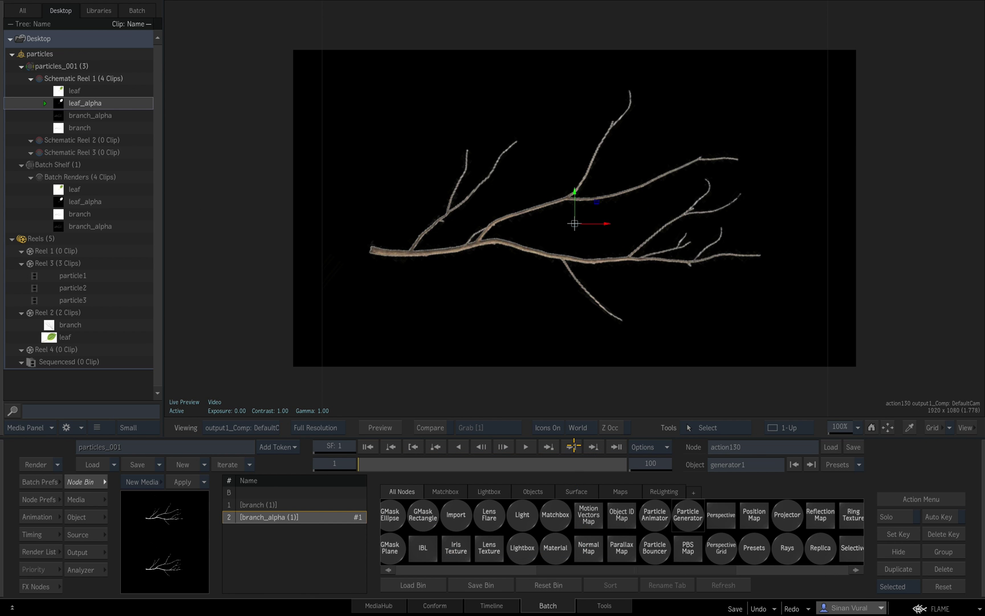
Set the particle generator's regeneration to Regen All and both of its particle display types to Squares
{"action": "key", "text": "Escape"}
{"action": "key", "text": "Tab"}
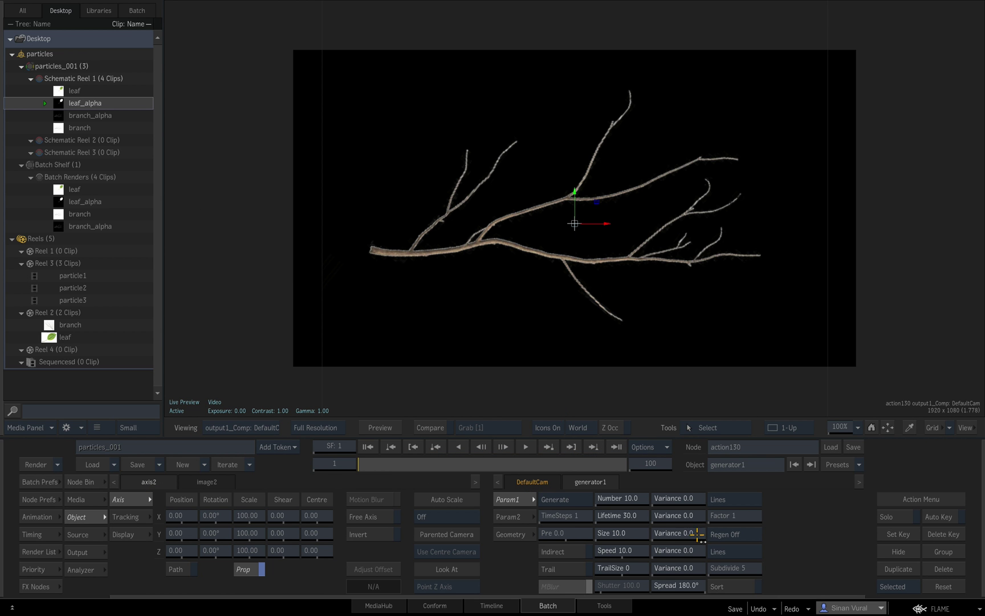
{"action": "left_click", "coordinate": [738, 535]}
{"action": "left_click", "coordinate": [742, 503]}
{"action": "left_click", "coordinate": [744, 499]}
{"action": "left_click", "coordinate": [754, 486]}
{"action": "left_click", "coordinate": [747, 551]}
{"action": "left_click", "coordinate": [758, 537]}
Set the generator's particle number to 1000, lifetime to 100 and size to 150
{"action": "left_click", "coordinate": [621, 498]}
{"action": "left_click", "coordinate": [588, 461]}
{"action": "left_click", "coordinate": [603, 479]}
{"action": "left_click", "coordinate": [603, 479]}
{"action": "left_click", "coordinate": [603, 479]}
{"action": "key", "text": "Return"}
{"action": "left_click", "coordinate": [620, 514]}
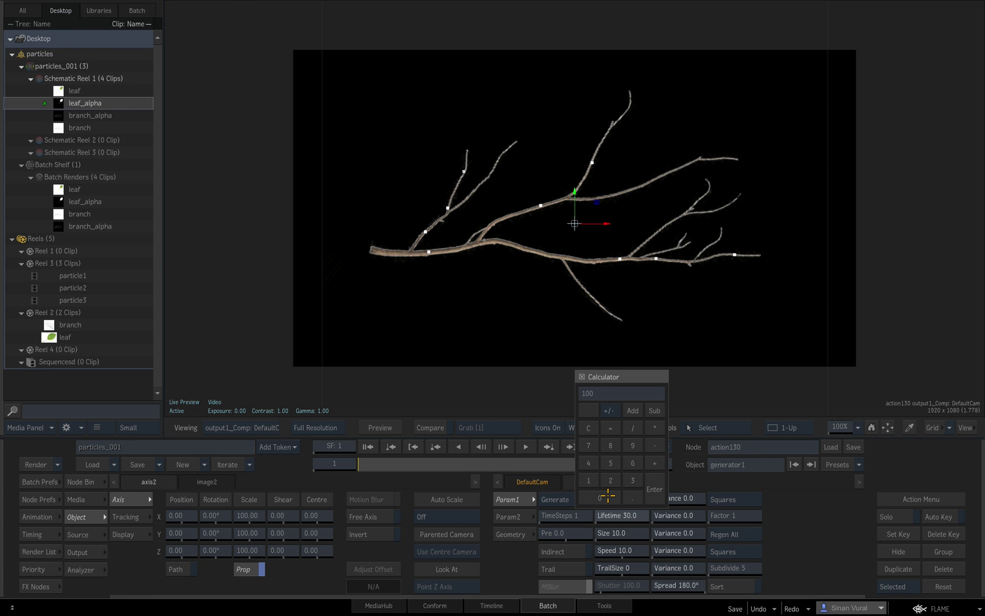
{"action": "key", "text": "Return"}
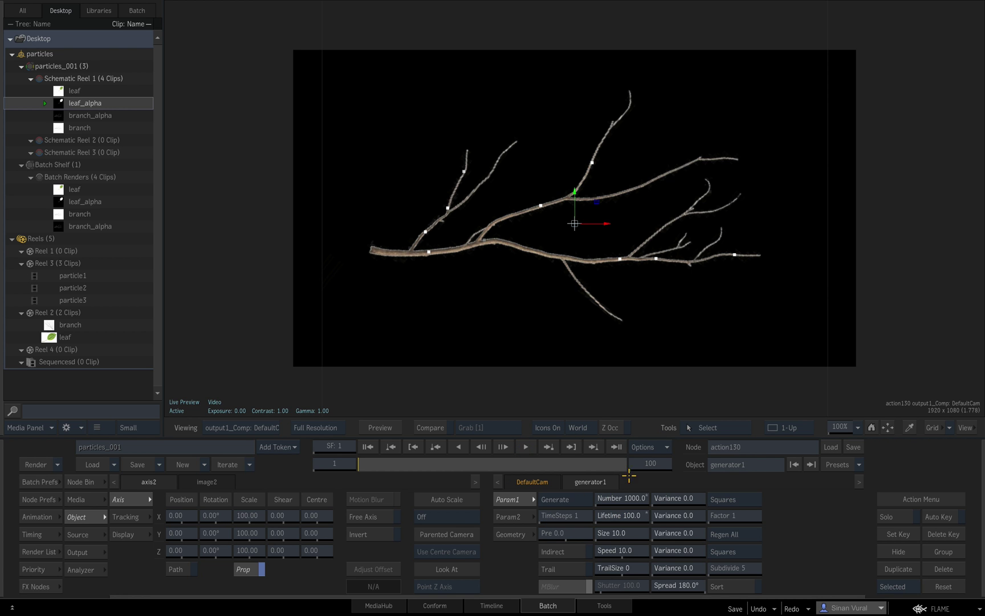
{"action": "left_click", "coordinate": [633, 528]}
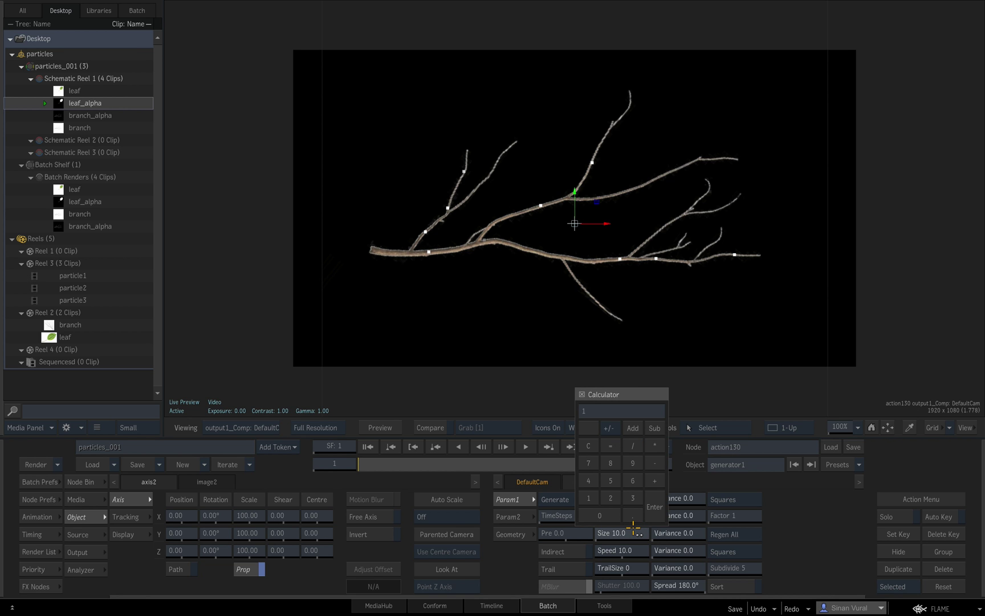
{"action": "key", "text": "Return"}
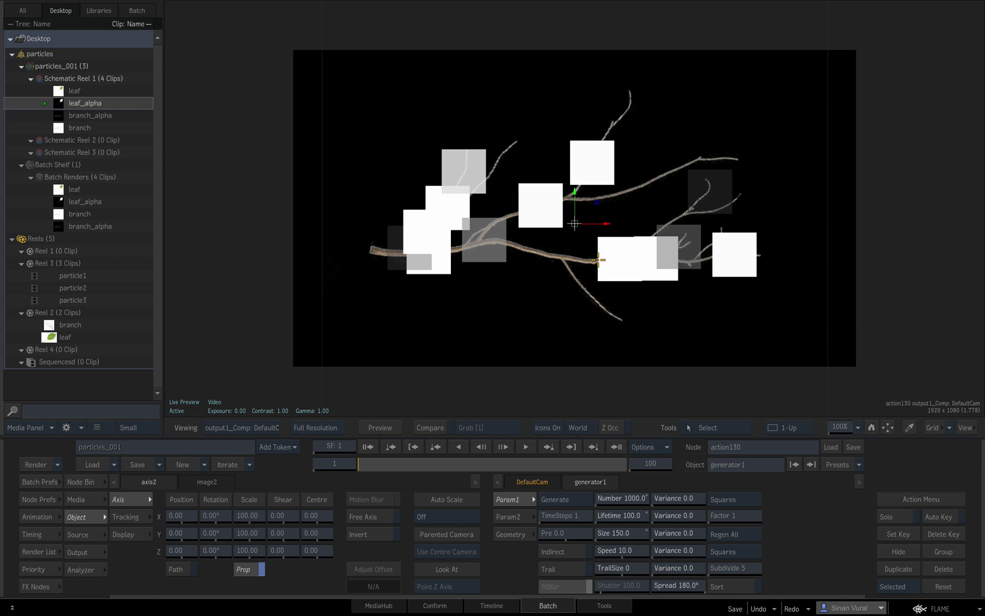
Feed the leaf clip and its alpha into the second Action as media 3
{"action": "key", "text": "F4"}
{"action": "left_click_drag", "start_coordinate": [659, 234], "coordinate": [589, 327]}
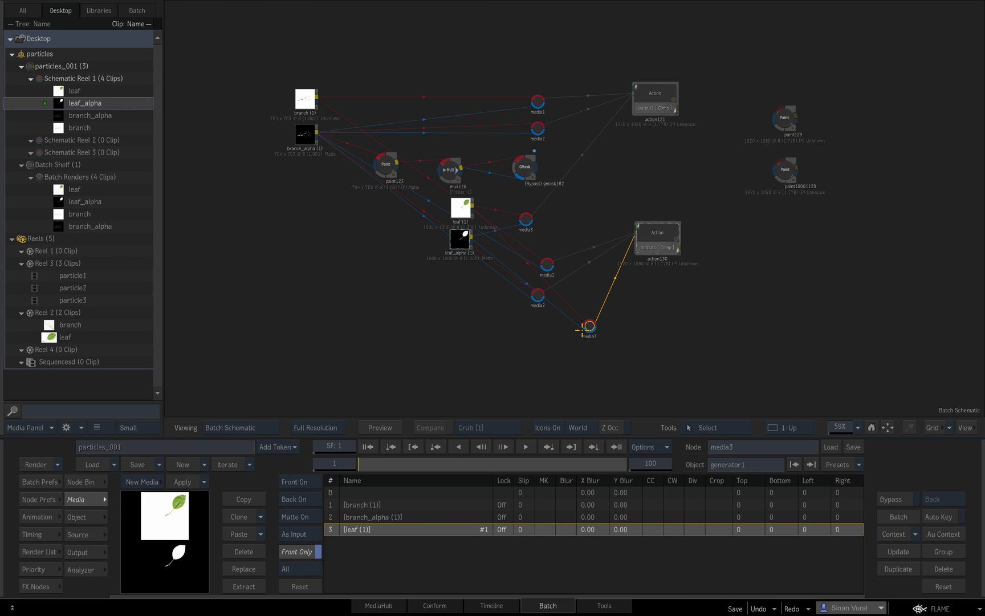
{"action": "double_click", "coordinate": [581, 329]}
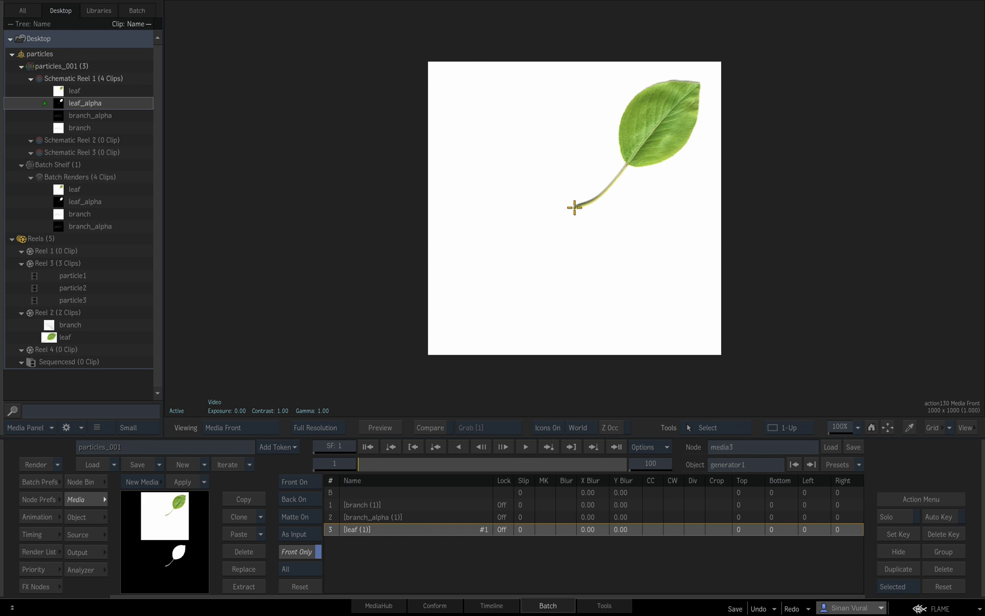
Attach the leaf media to the particle generator as a Diffuse Map and show the output Comp
{"action": "key", "text": "F4"}
{"action": "left_click", "coordinate": [622, 276]}
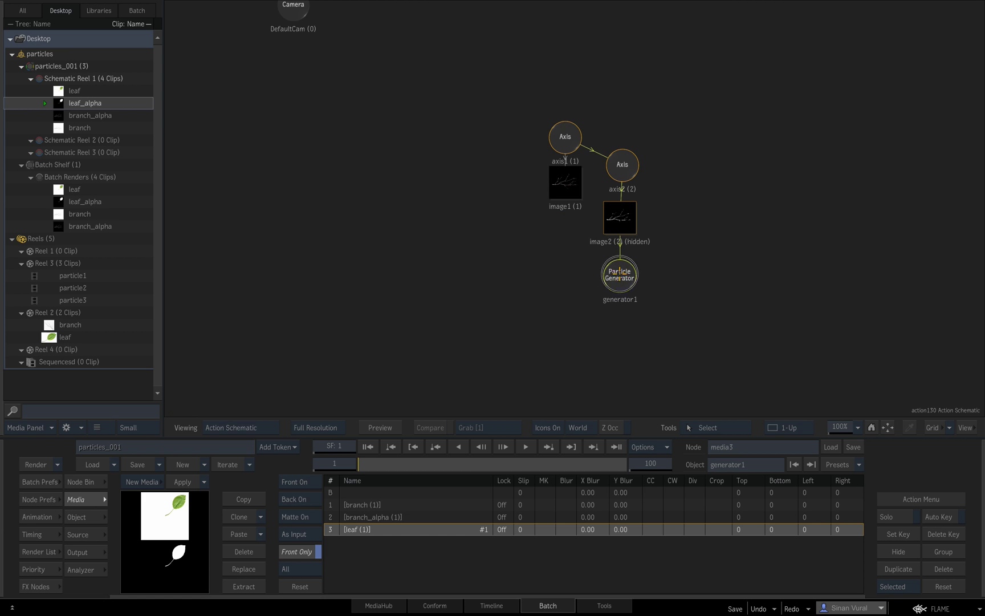
{"action": "key", "text": "ctrl+b"}
{"action": "key", "text": "d"}
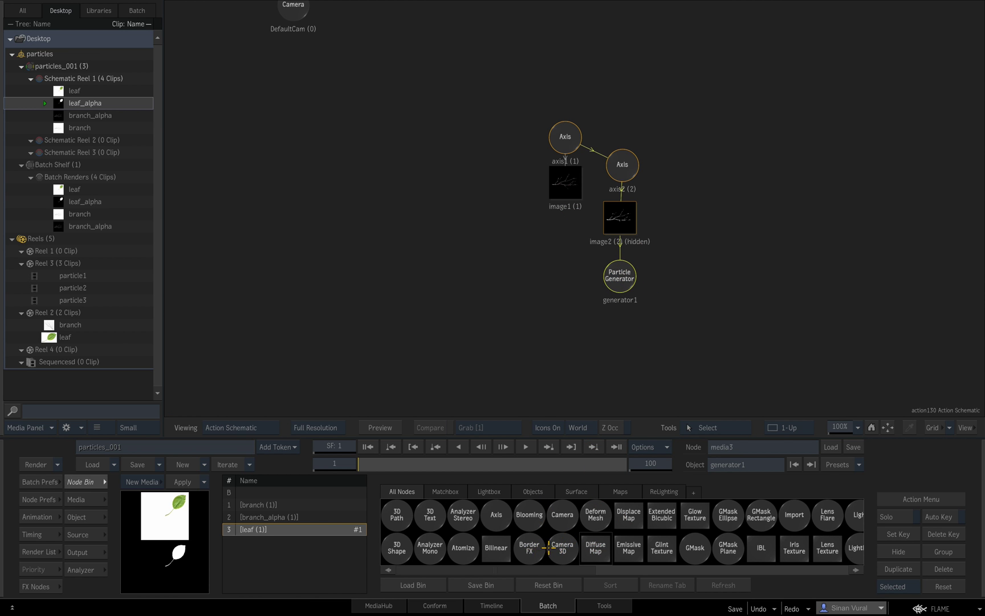
{"action": "left_click_drag", "start_coordinate": [595, 548], "coordinate": [631, 299]}
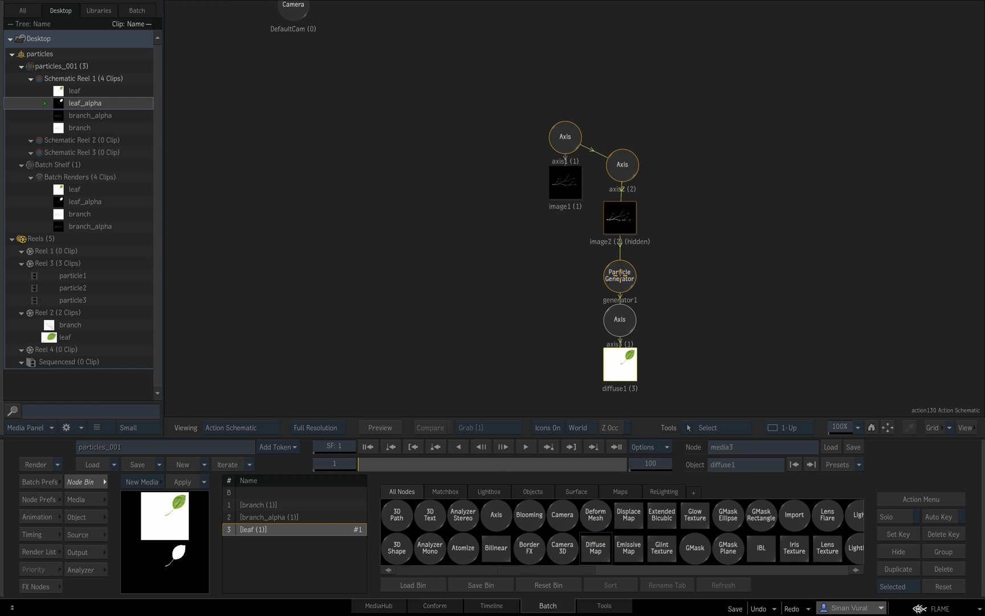
{"action": "double_click", "coordinate": [619, 276]}
{"action": "key", "text": "F1"}
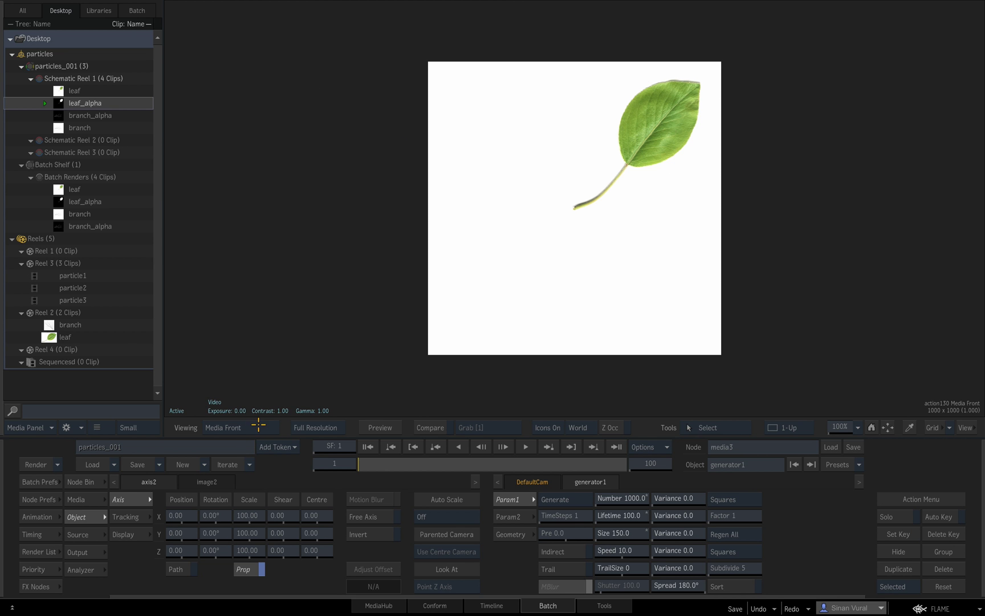
{"action": "left_click_drag", "start_coordinate": [243, 427], "coordinate": [308, 594]}
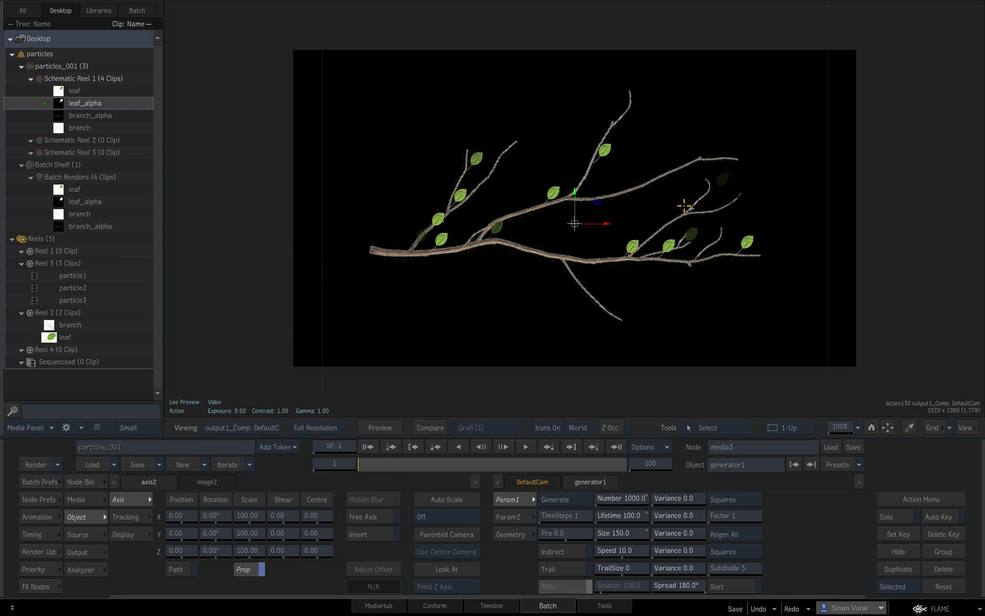
Set the particle size to 213 and the rotation variance to X 36, Y 44 and Z 59, checking the leaves at frame 10
{"action": "key", "text": "Escape"}
{"action": "left_click", "coordinate": [623, 274]}
{"action": "key", "text": "F8"}
{"action": "left_click_drag", "start_coordinate": [625, 533], "coordinate": [639, 552]}
{"action": "left_click", "coordinate": [513, 517]}
{"action": "left_click", "coordinate": [503, 446]}
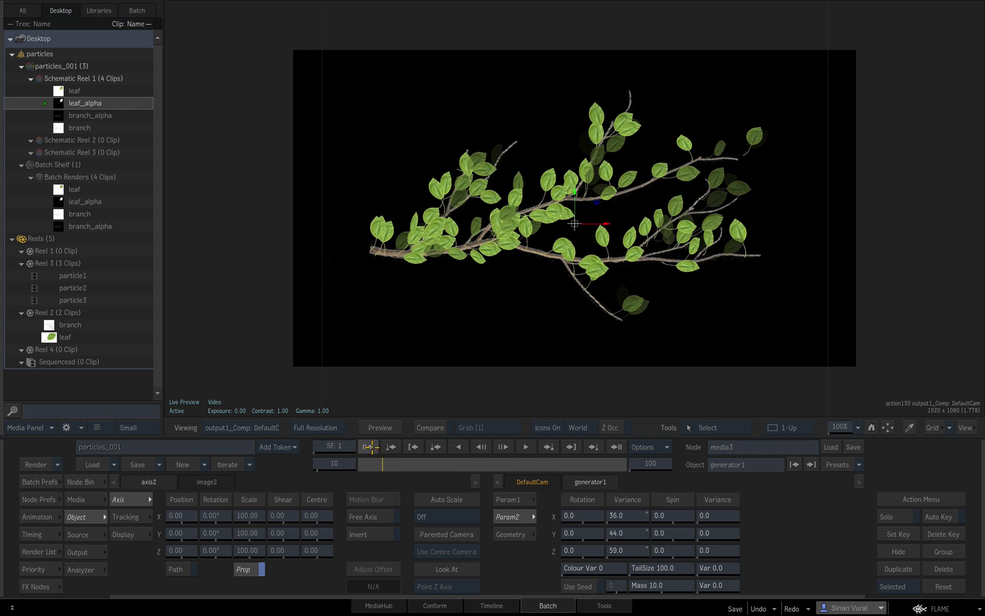
Return to the first frame and set the generator's particle speed to 0
{"action": "left_click", "coordinate": [368, 447]}
{"action": "left_click", "coordinate": [522, 499]}
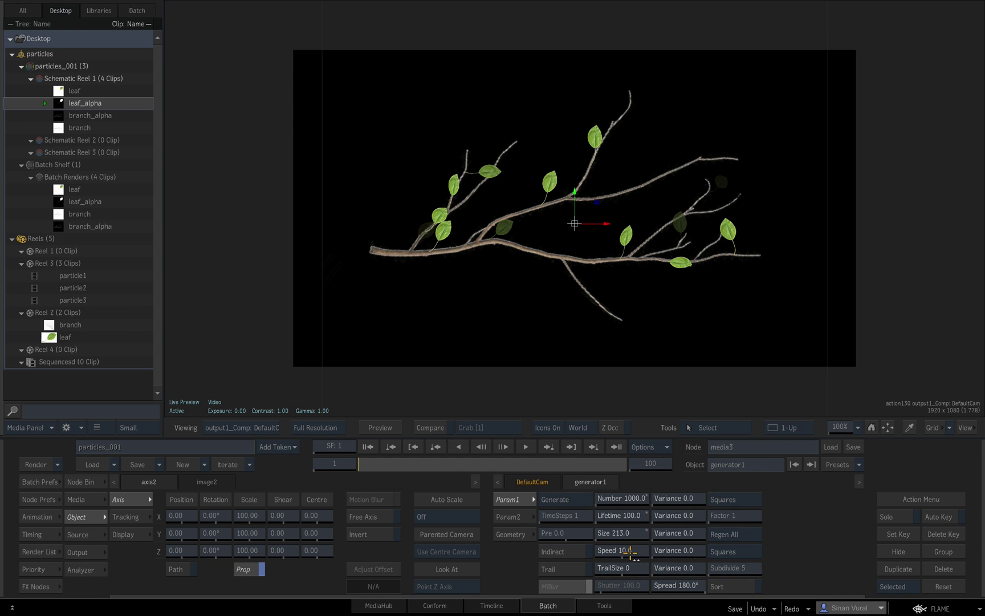
{"action": "left_click", "coordinate": [630, 553]}
{"action": "left_click", "coordinate": [603, 535]}
{"action": "left_click", "coordinate": [608, 426]}
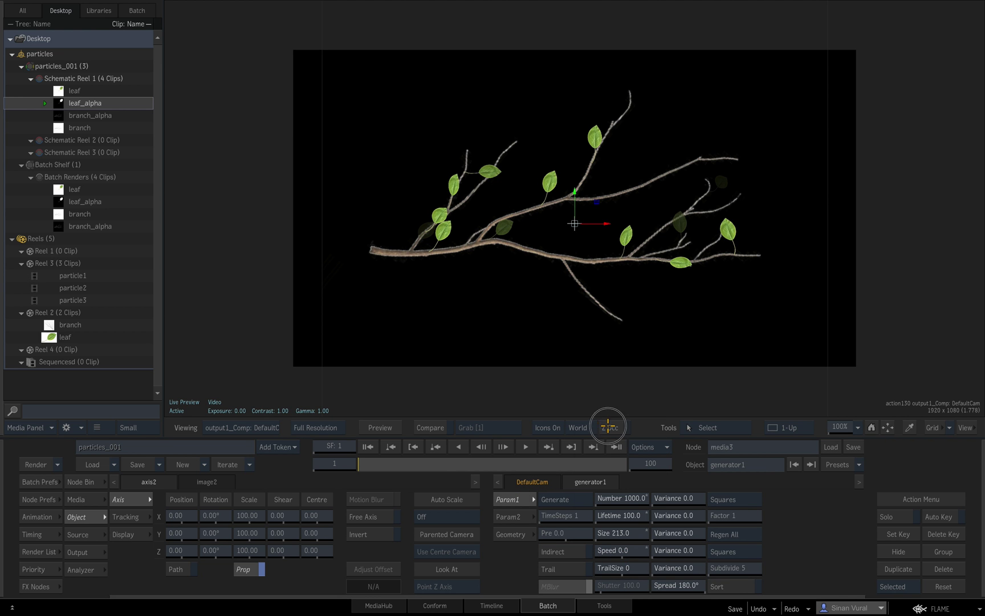
Play the animation to check how leaves accumulate on the branch, and return to frame 1
{"action": "left_click", "coordinate": [525, 447]}
{"action": "left_click", "coordinate": [508, 397]}
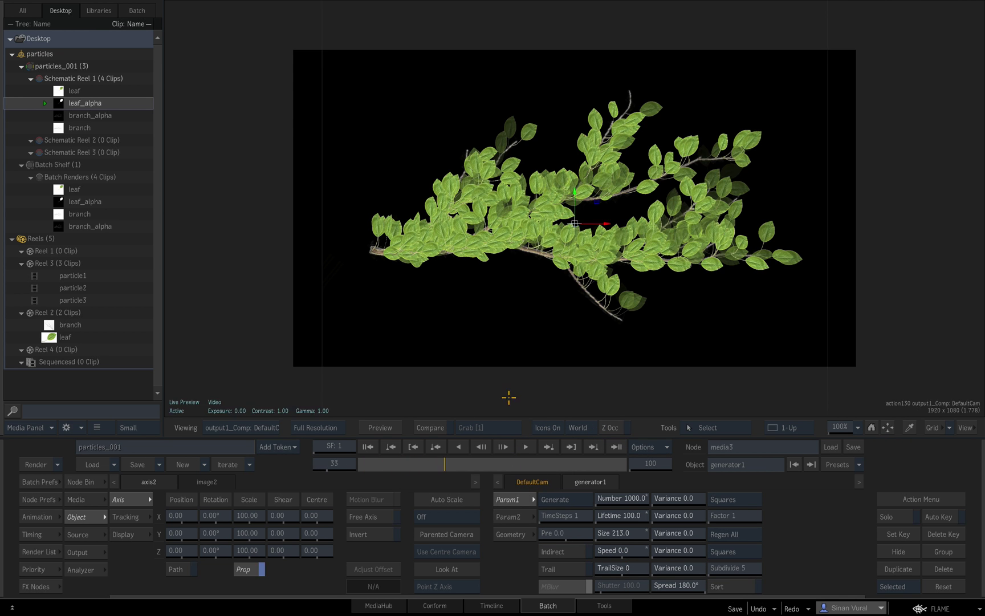
{"action": "left_click", "coordinate": [367, 445]}
{"action": "left_click_drag", "start_coordinate": [361, 463], "coordinate": [330, 463]}
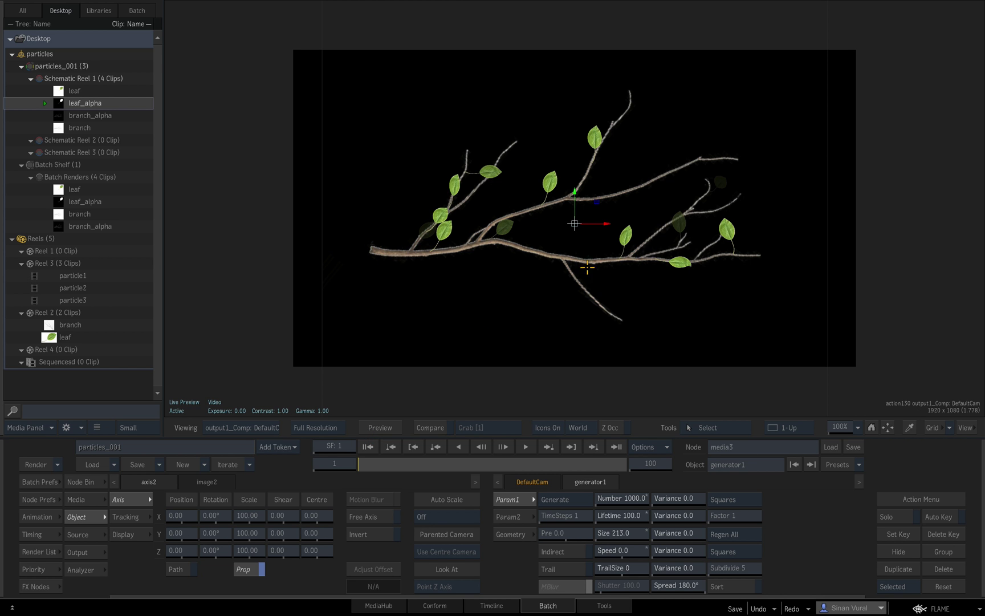
Replace branch_alpha with the mux126 output as front and matte of the second Action's media 2, and check its matte
{"action": "key", "text": "F4"}
{"action": "left_click_drag", "start_coordinate": [312, 133], "coordinate": [310, 138]}
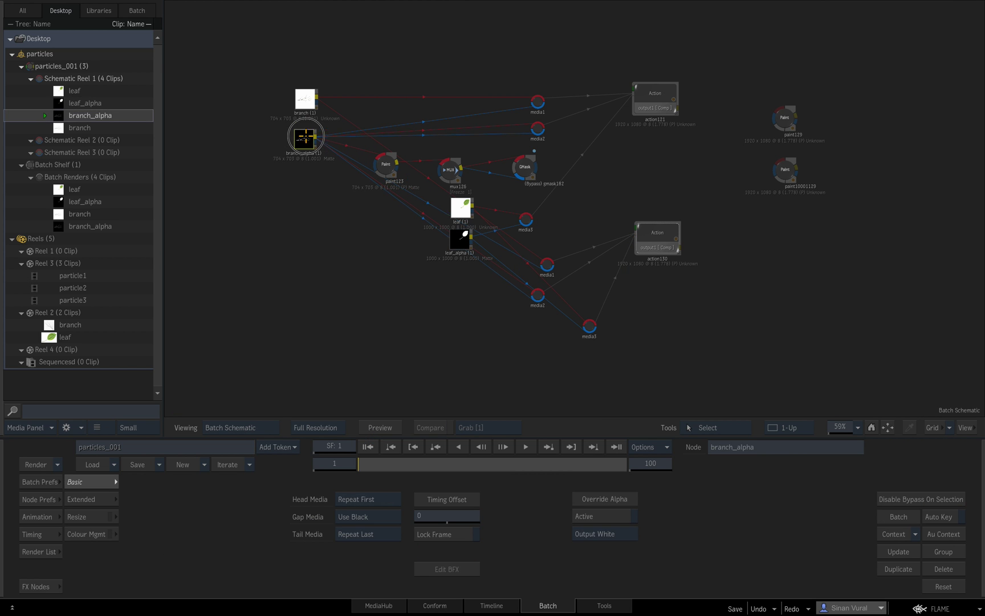
{"action": "left_click_drag", "start_coordinate": [536, 293], "coordinate": [481, 149]}
{"action": "left_click", "coordinate": [597, 212]}
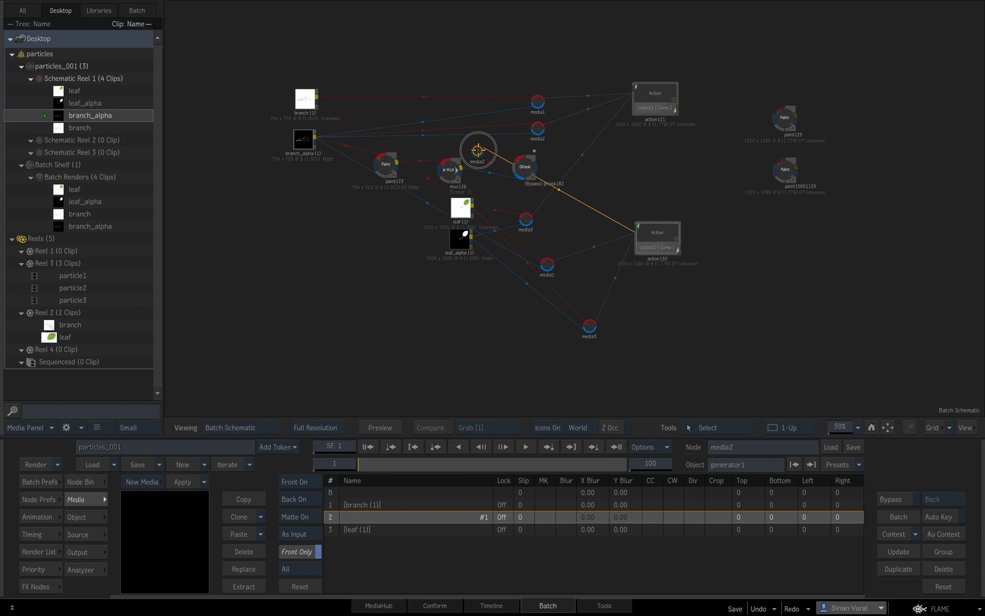
{"action": "left_click_drag", "start_coordinate": [565, 203], "coordinate": [569, 312]}
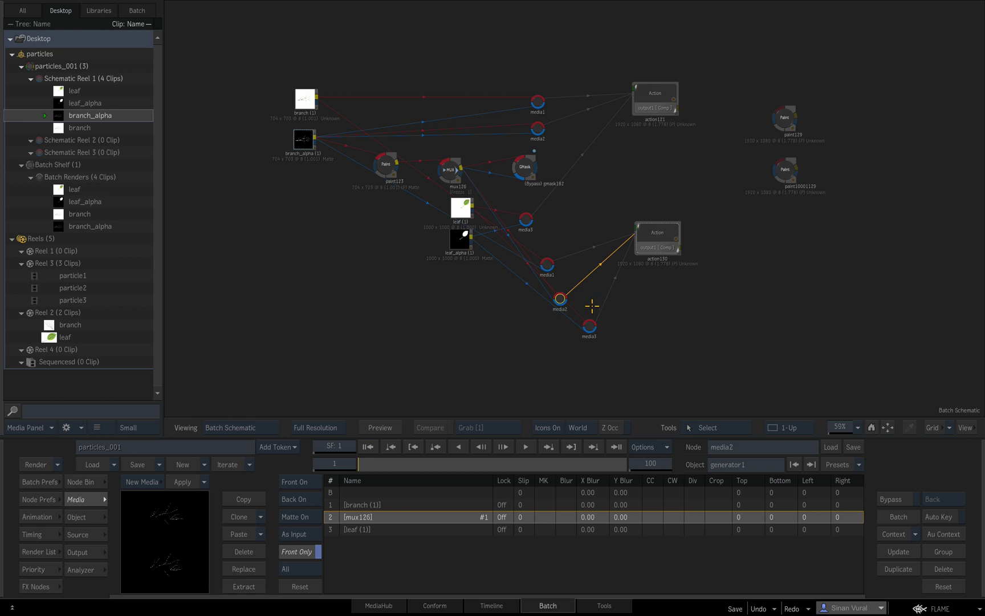
{"action": "key", "text": "F1"}
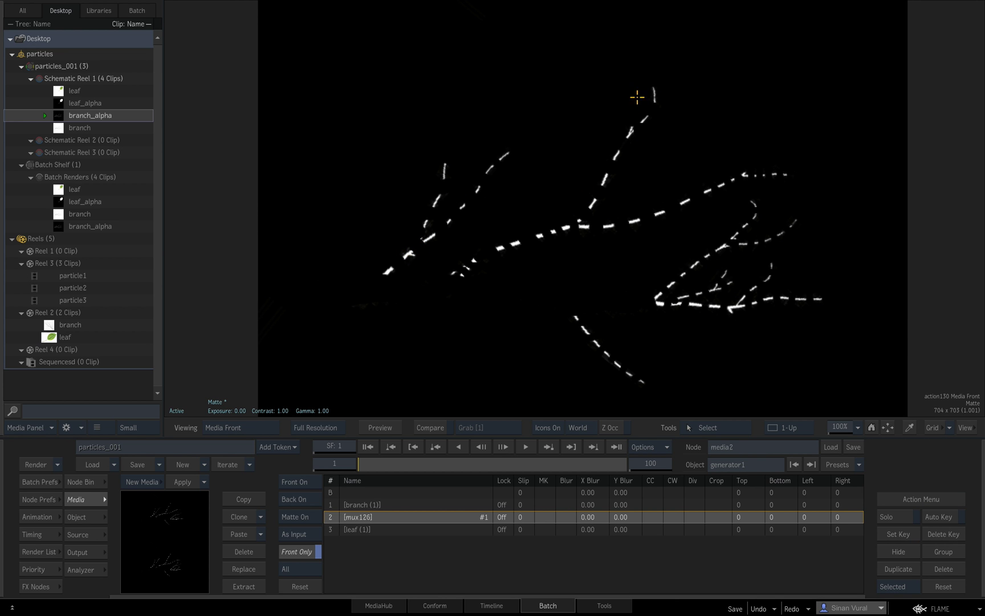
{"action": "key", "text": "F4"}
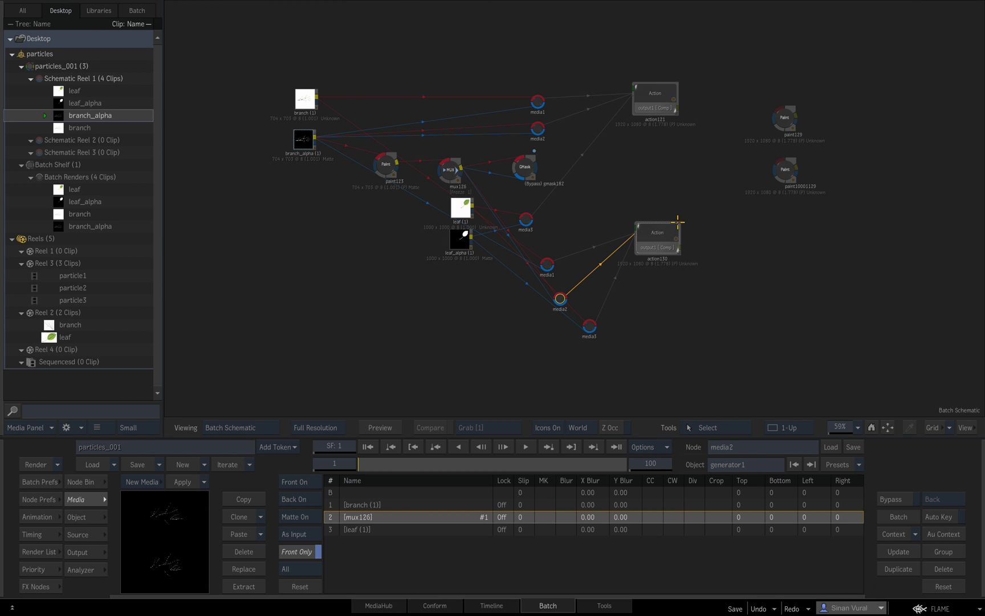
Select the second Action node and show its output Comp through DefaultCam
{"action": "left_click", "coordinate": [655, 241]}
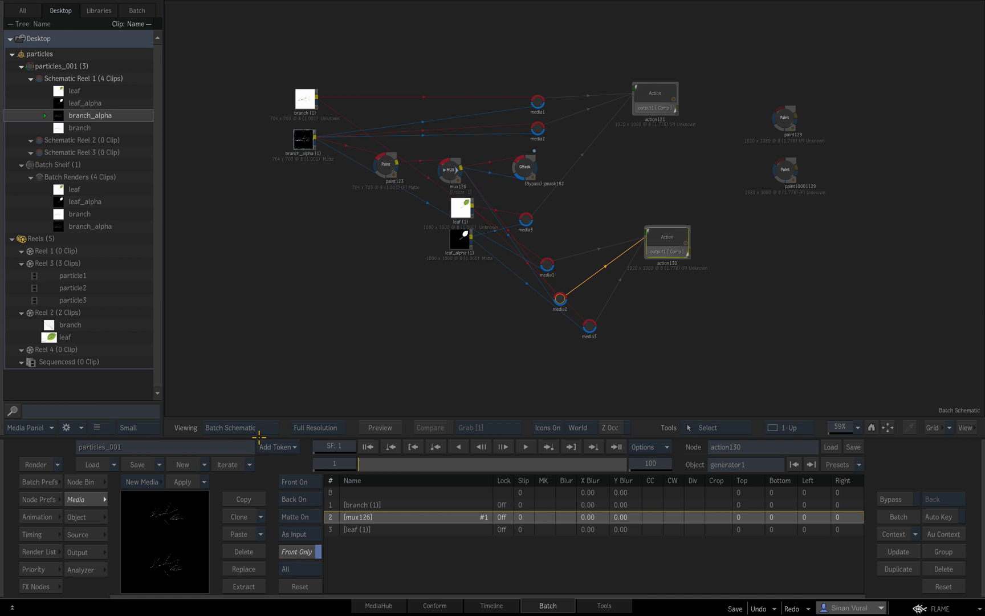
{"action": "key", "text": "F2"}
{"action": "left_click", "coordinate": [243, 428]}
{"action": "left_click", "coordinate": [286, 591]}
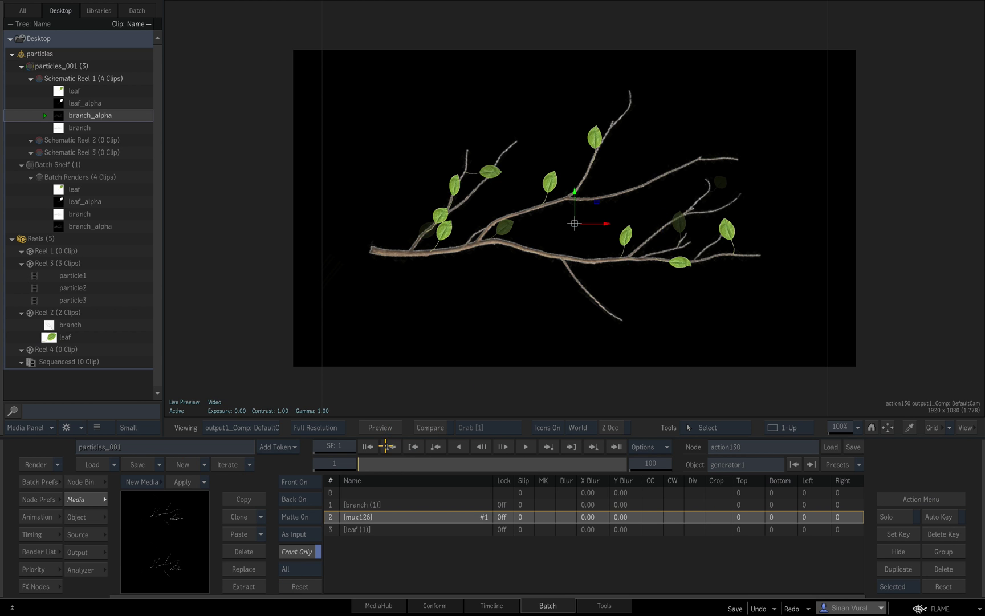
Play the animation, check the media matte, return to output1 Comp through DefaultCam, and scrub the first frames before going back to frame 1
{"action": "key", "text": "space"}
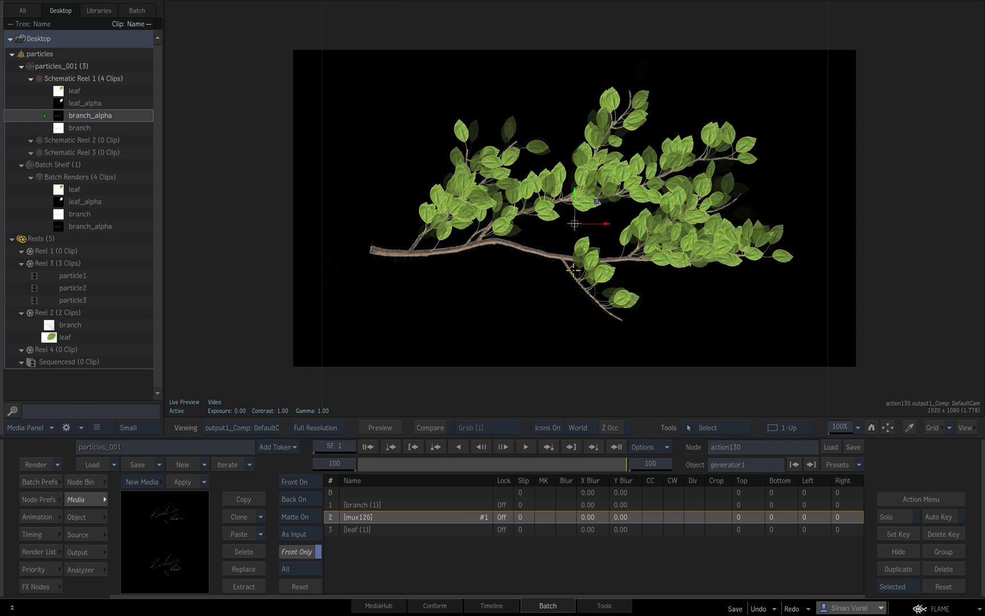
{"action": "key", "text": "F3"}
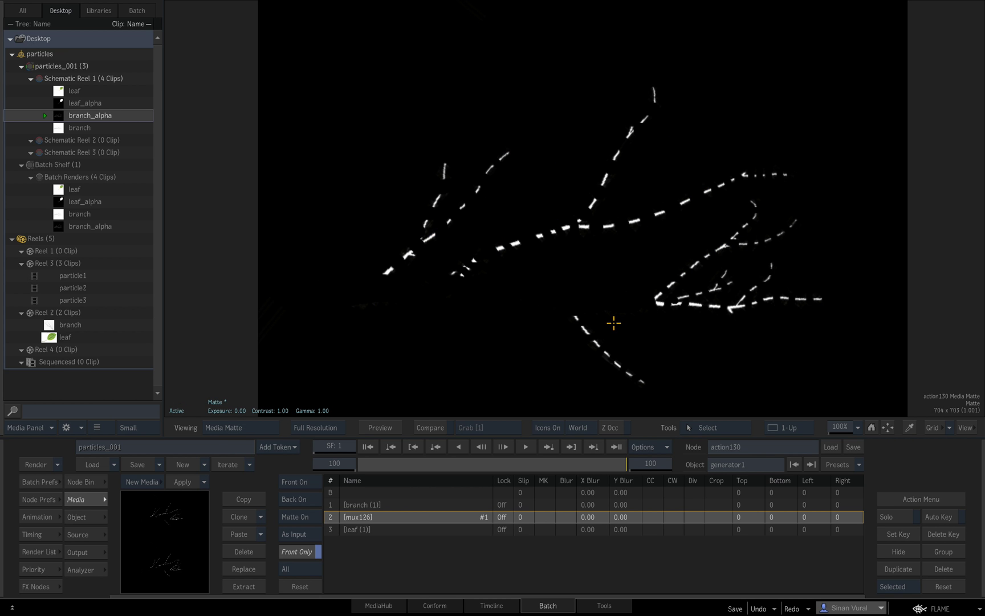
{"action": "left_click", "coordinate": [231, 429]}
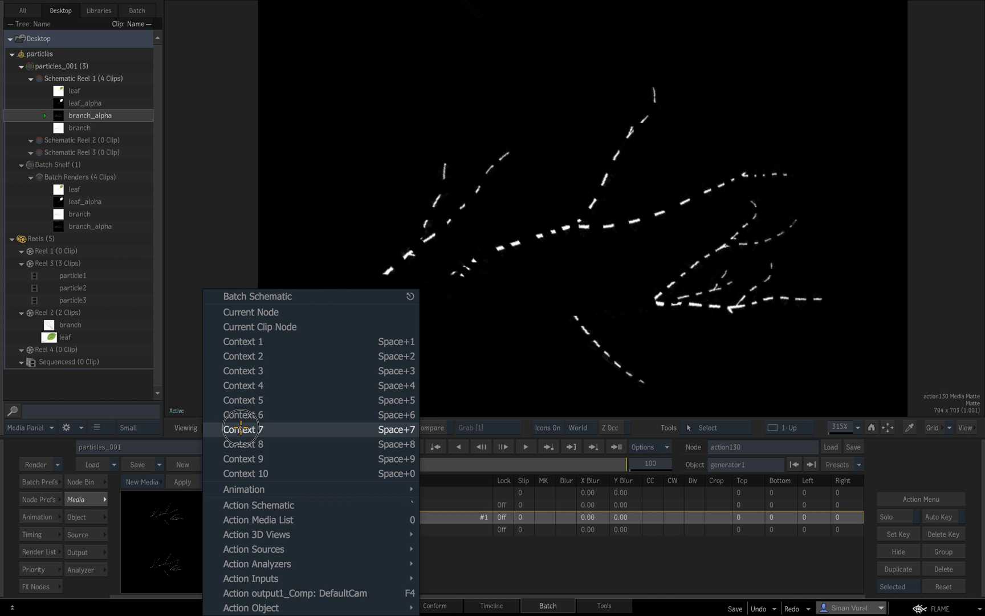
{"action": "left_click", "coordinate": [285, 591]}
{"action": "left_click", "coordinate": [368, 446]}
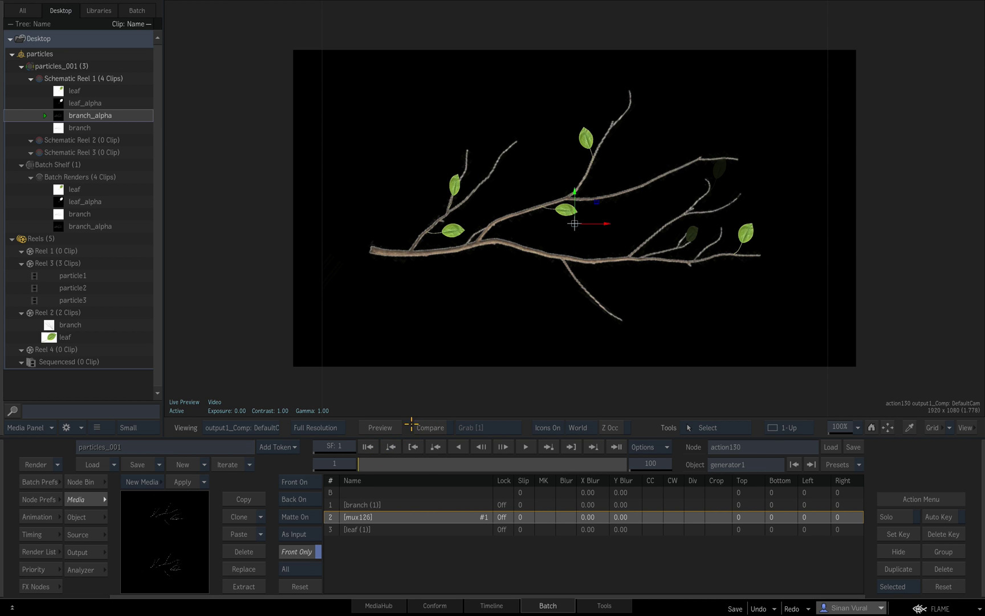
{"action": "left_click_drag", "start_coordinate": [373, 465], "coordinate": [412, 464]}
{"action": "left_click", "coordinate": [367, 446]}
Set the particle generator's size variance to 52, play the animation to check the leaf sizes, and return to frame 1
{"action": "key", "text": "Escape"}
{"action": "double_click", "coordinate": [618, 276]}
{"action": "key", "text": "Escape"}
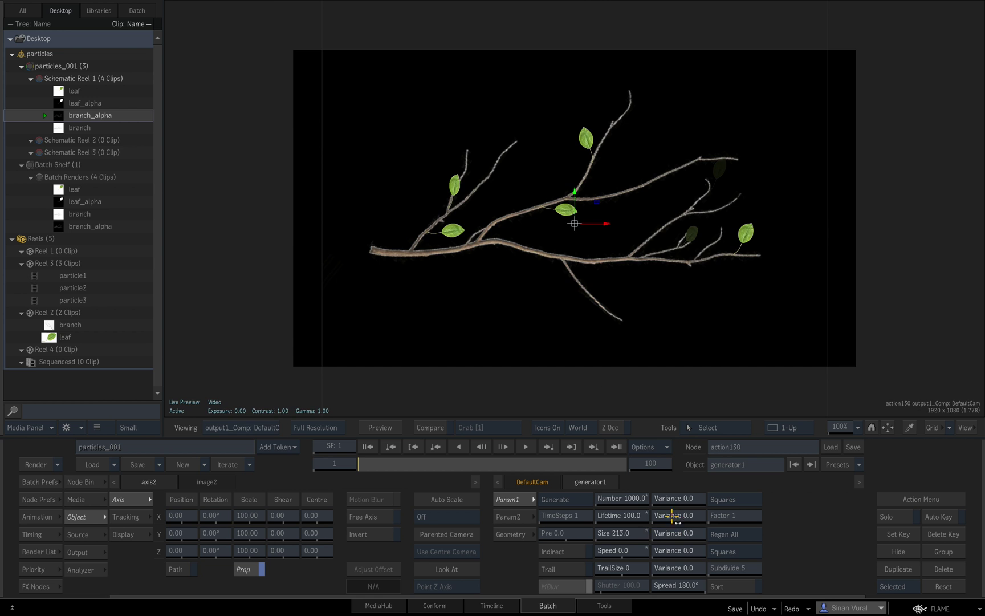
{"action": "mouse_move", "coordinate": [694, 533]}
{"action": "left_mouse_down"}
{"action": "mouse_move", "coordinate": [672, 533]}
{"action": "mouse_move", "coordinate": [690, 533]}
{"action": "left_mouse_up"}
{"action": "left_click", "coordinate": [530, 443]}
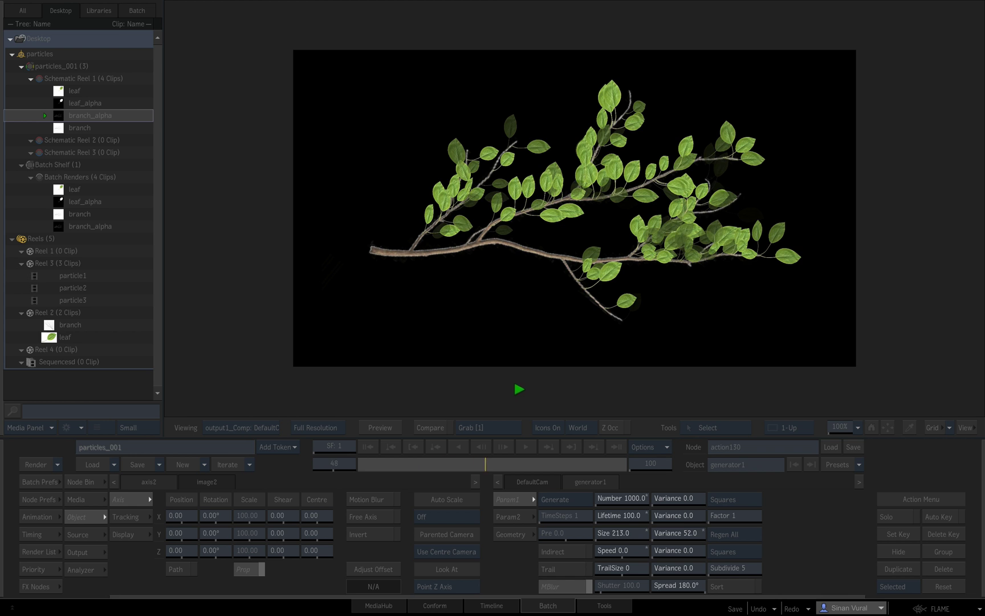
{"action": "left_click", "coordinate": [658, 197]}
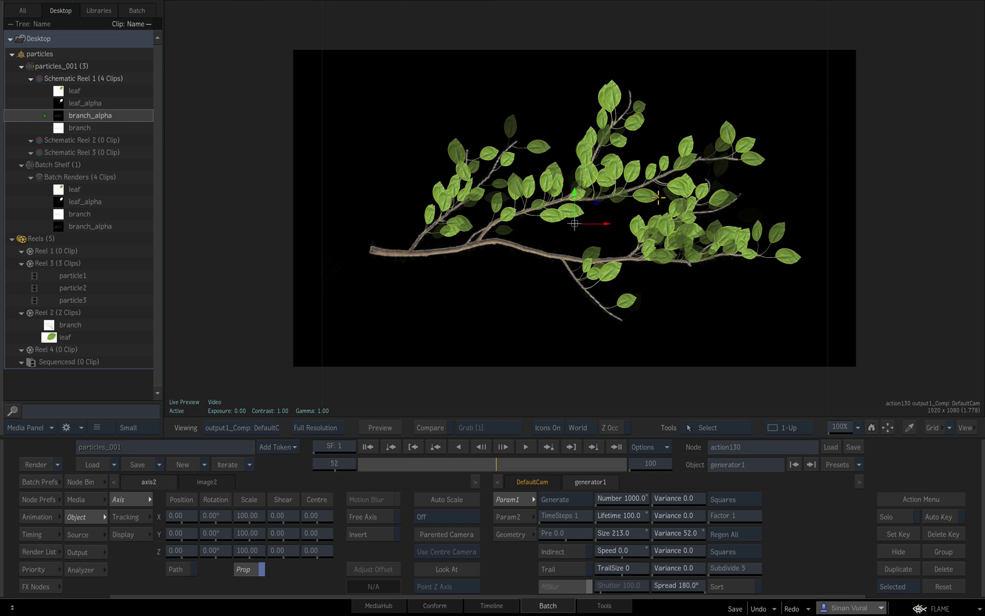
{"action": "left_click", "coordinate": [366, 447]}
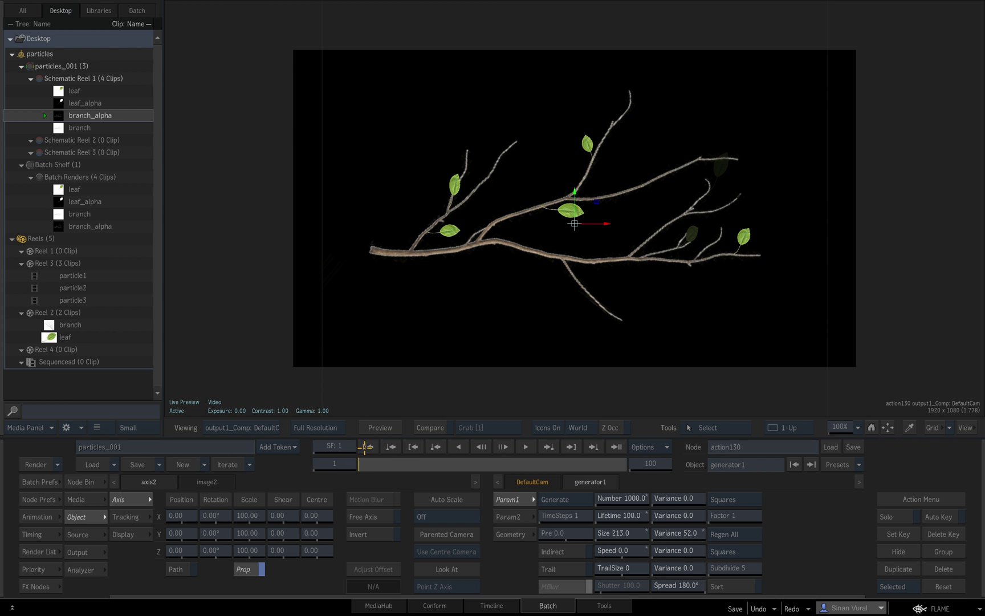
Enable Auto Key and key the generator's number of particles at 75000 on frame 1
{"action": "left_click", "coordinate": [944, 517]}
{"action": "left_click", "coordinate": [631, 497]}
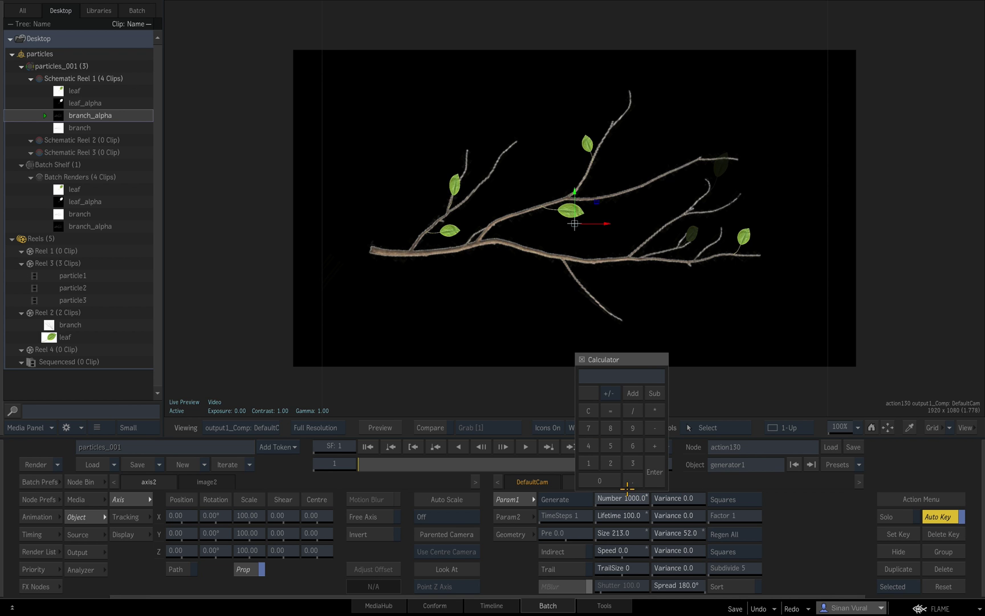
{"action": "left_click", "coordinate": [590, 430]}
{"action": "left_click", "coordinate": [615, 441]}
{"action": "left_click", "coordinate": [606, 477]}
{"action": "left_click", "coordinate": [606, 476]}
{"action": "left_click", "coordinate": [606, 476]}
{"action": "key", "text": "Return"}
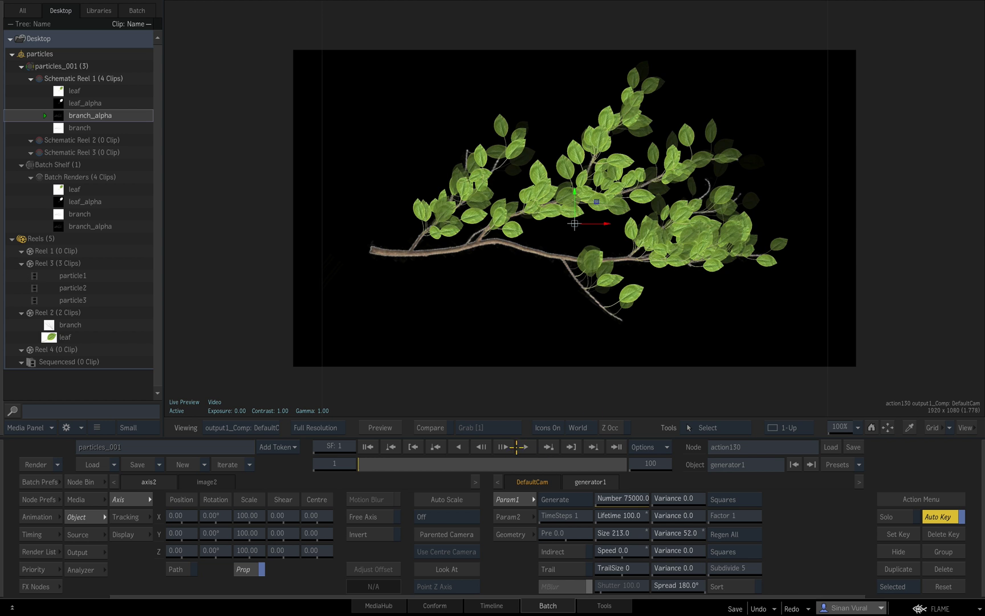
Key the generator's number of particles at 0 on frame 2, and return to frame 1
{"action": "left_click", "coordinate": [503, 446]}
{"action": "left_click", "coordinate": [605, 480]}
{"action": "left_click", "coordinate": [655, 472]}
{"action": "left_click", "coordinate": [368, 447]}
Orbit the camera to inspect the leaves in depth, reset DefaultCam, and turn off Auto Key
{"action": "left_click_drag", "start_coordinate": [479, 251], "coordinate": [490, 272], "text": "alt"}
{"action": "left_click", "coordinate": [531, 482]}
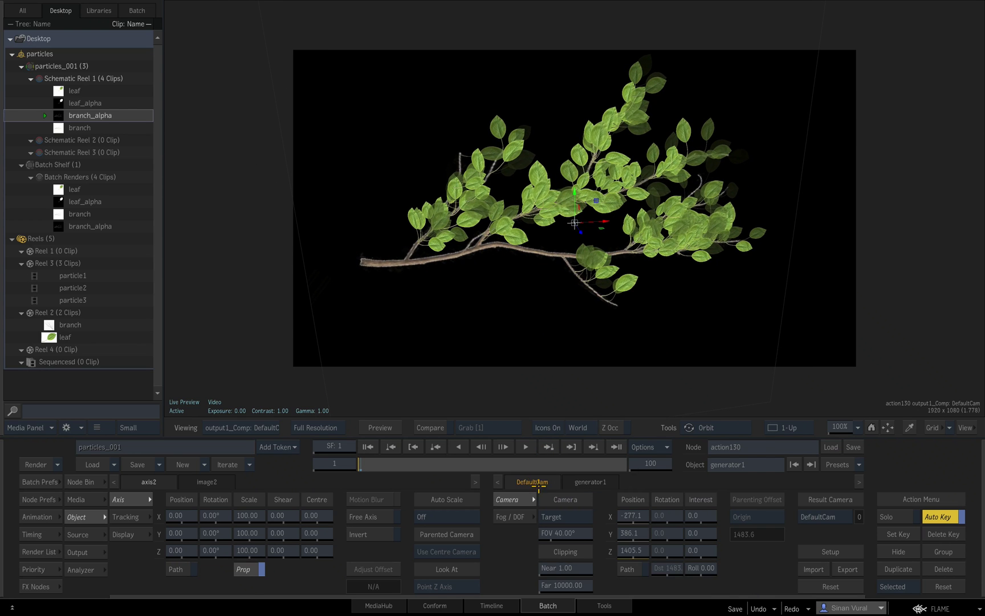
{"action": "left_click", "coordinate": [831, 586]}
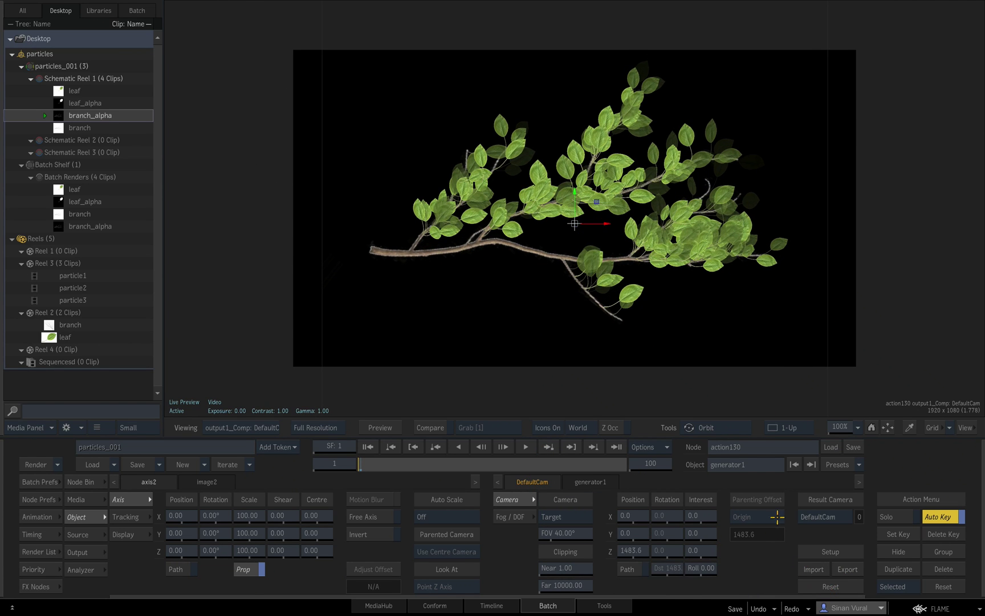
{"action": "left_click", "coordinate": [945, 516]}
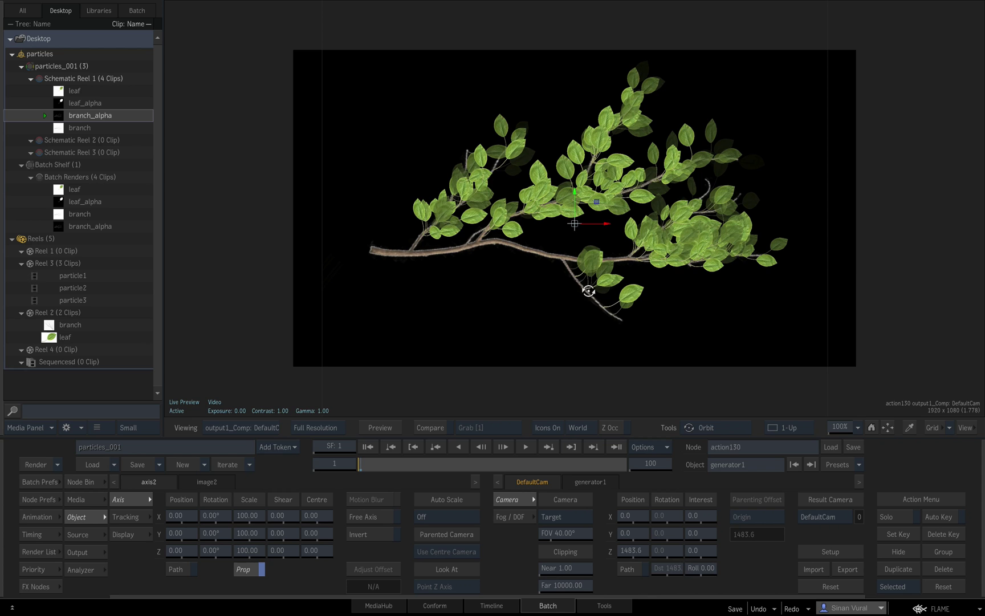
Reopen the particle generator's settings with the Comp output shown, and set the particle size to 128 and its variance to 54
{"action": "key", "text": "s"}
{"action": "key", "text": "F4"}
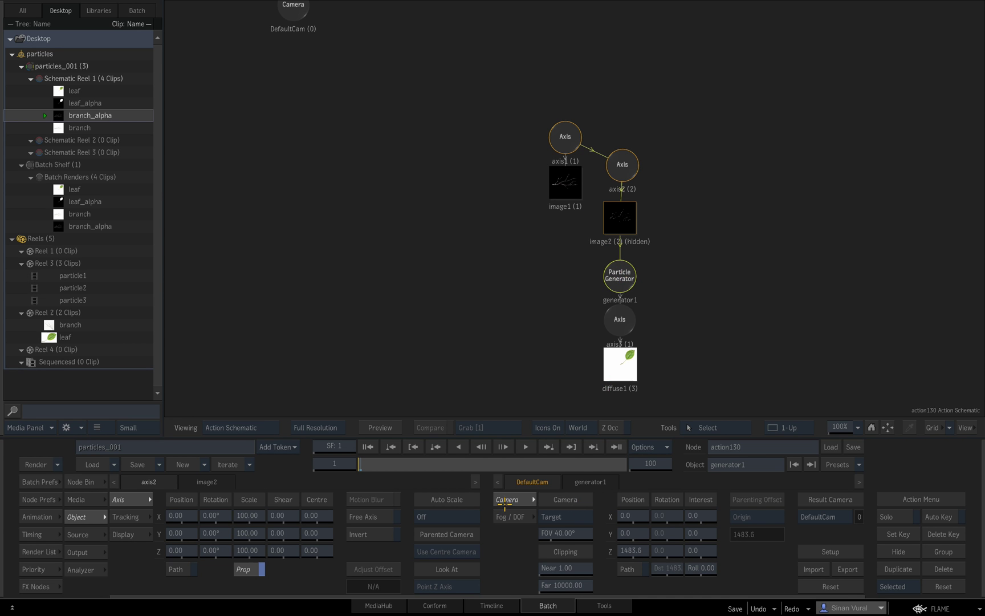
{"action": "left_click", "coordinate": [587, 479]}
{"action": "key", "text": "F4"}
{"action": "left_click_drag", "start_coordinate": [634, 532], "coordinate": [618, 525]}
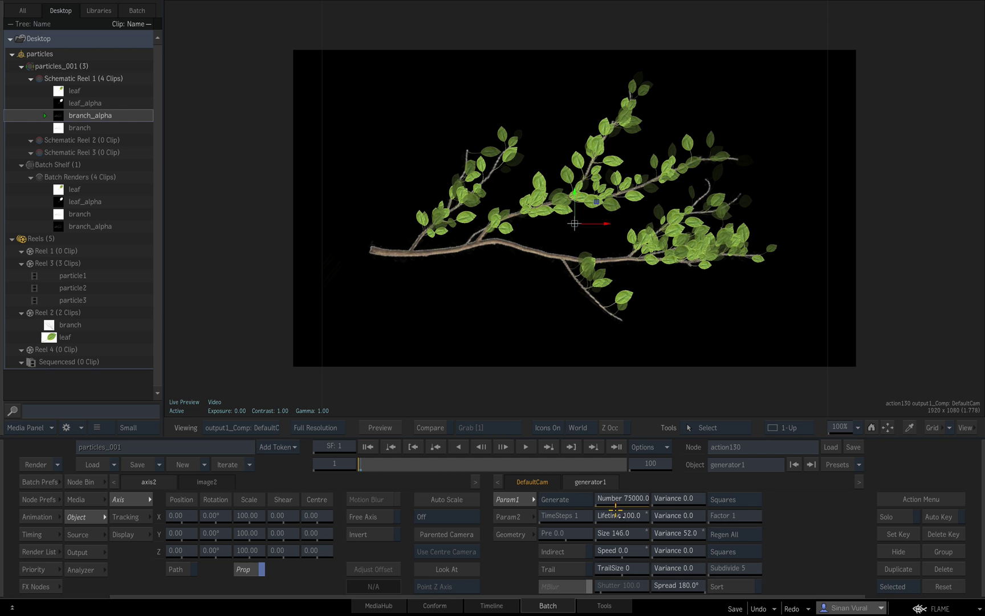
{"action": "mouse_move", "coordinate": [616, 534]}
{"action": "left_mouse_down"}
{"action": "mouse_move", "coordinate": [630, 532]}
{"action": "mouse_move", "coordinate": [618, 533]}
{"action": "left_mouse_up"}
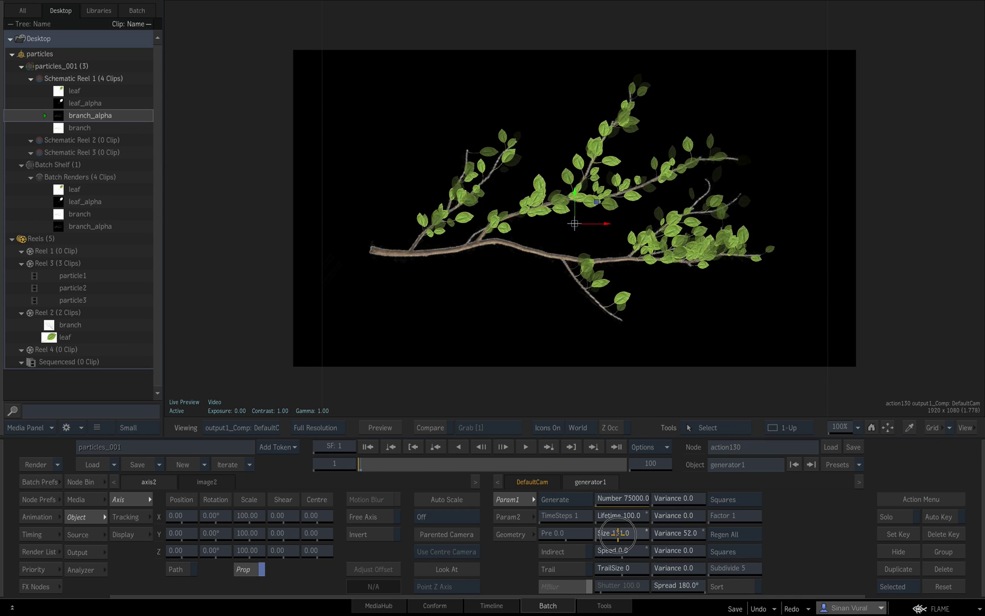
{"action": "left_click_drag", "start_coordinate": [691, 533], "coordinate": [693, 509]}
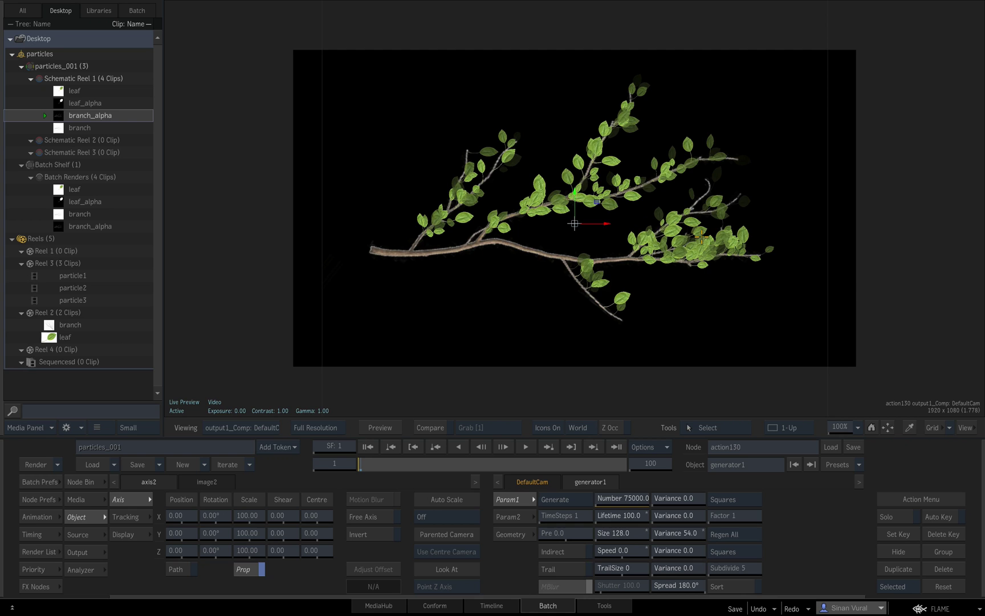
Add a Particle Animator node connected to the particle generator in the second Action's schematic
{"action": "key", "text": "Escape"}
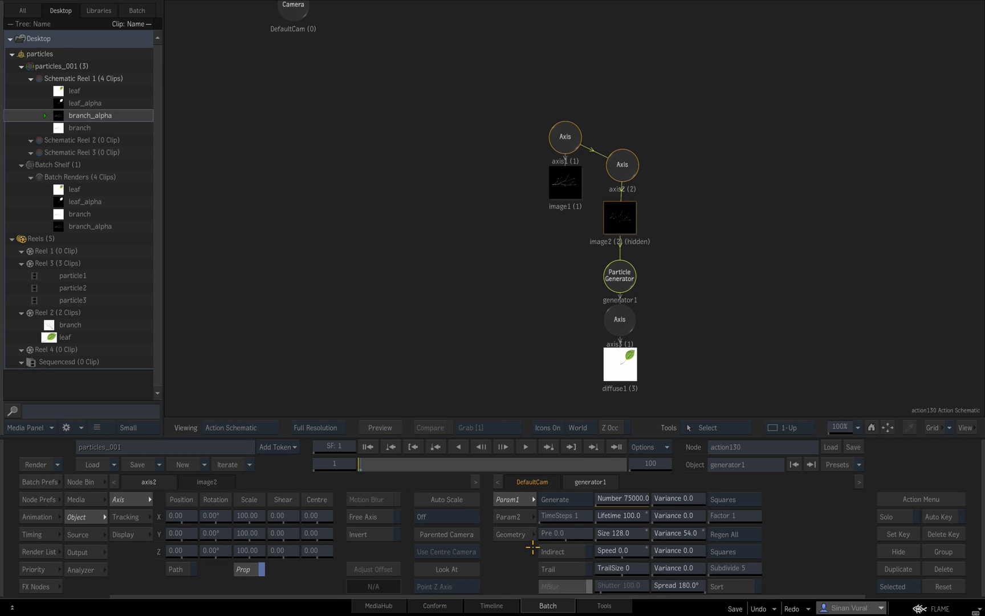
{"action": "key", "text": "Escape"}
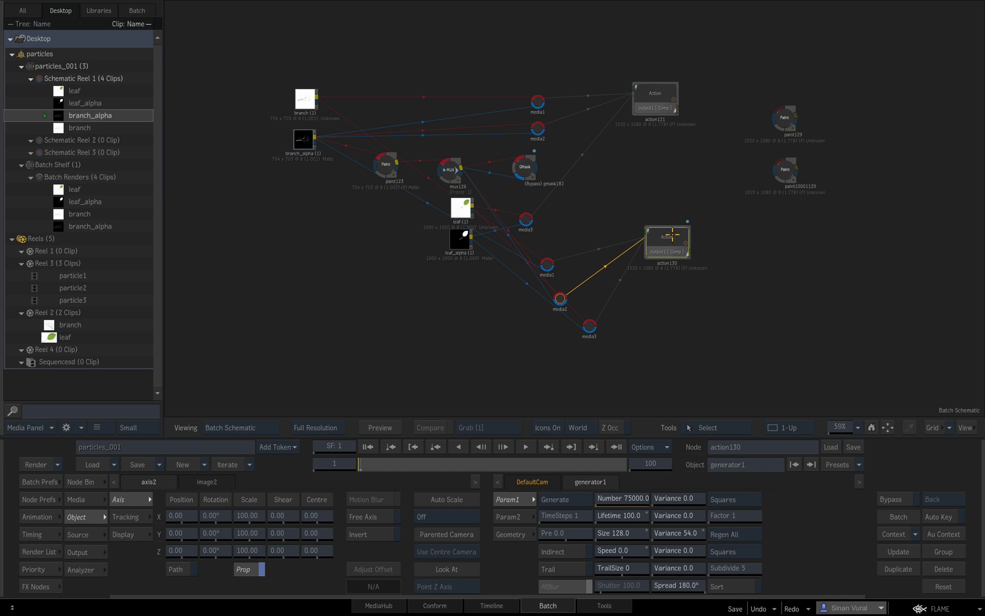
{"action": "key", "text": "F4"}
{"action": "left_click", "coordinate": [618, 272]}
{"action": "key", "text": "Tab"}
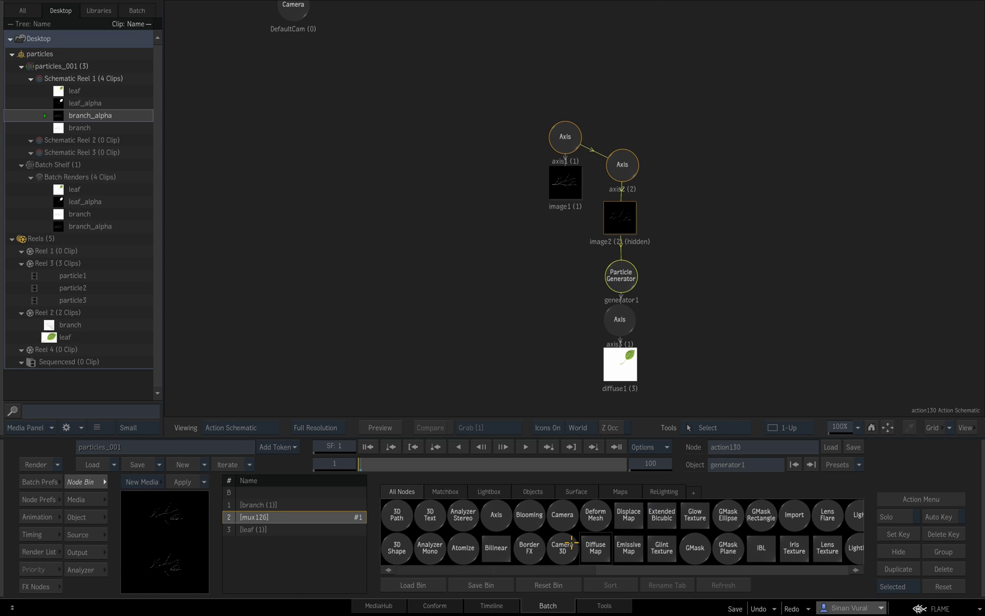
{"action": "scroll", "coordinate": [627, 521], "scroll_direction": "right", "scroll_amount": 5}
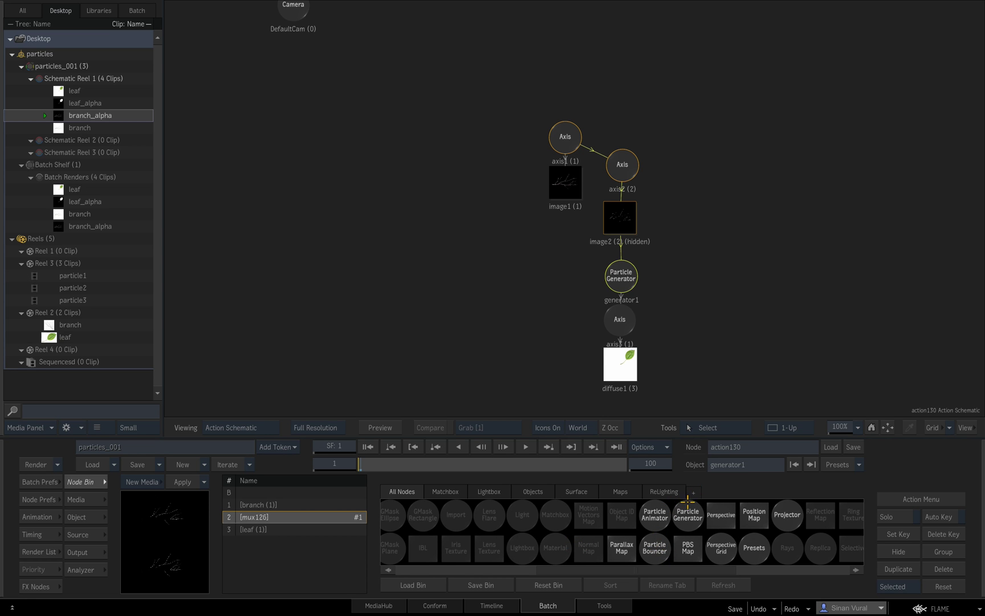
{"action": "left_click_drag", "start_coordinate": [655, 516], "coordinate": [682, 294]}
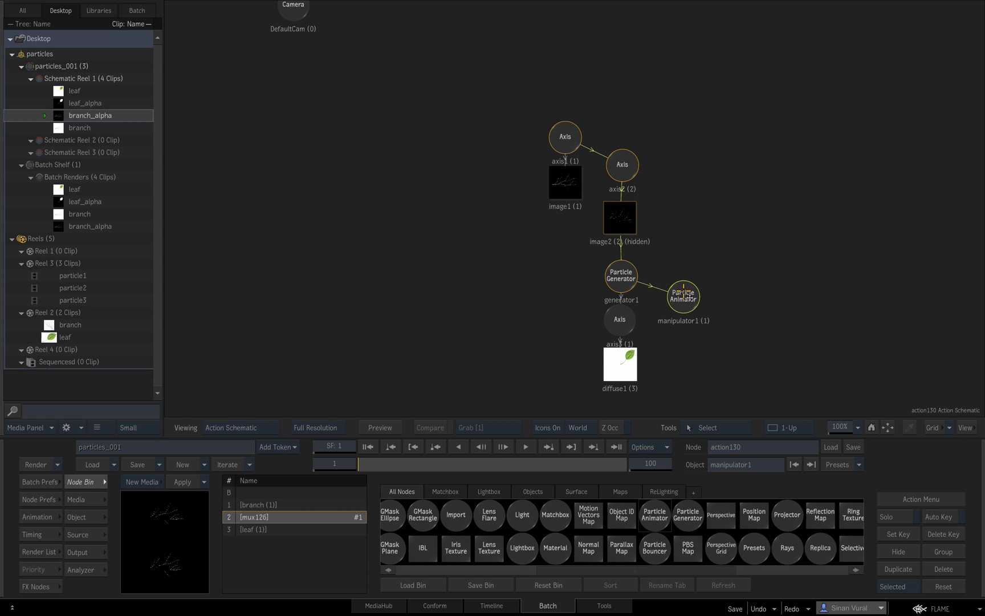
Switch the Particle Animator from Transform to Function, step through frames to check the leaves, and return to frame 1
{"action": "key", "text": "F1"}
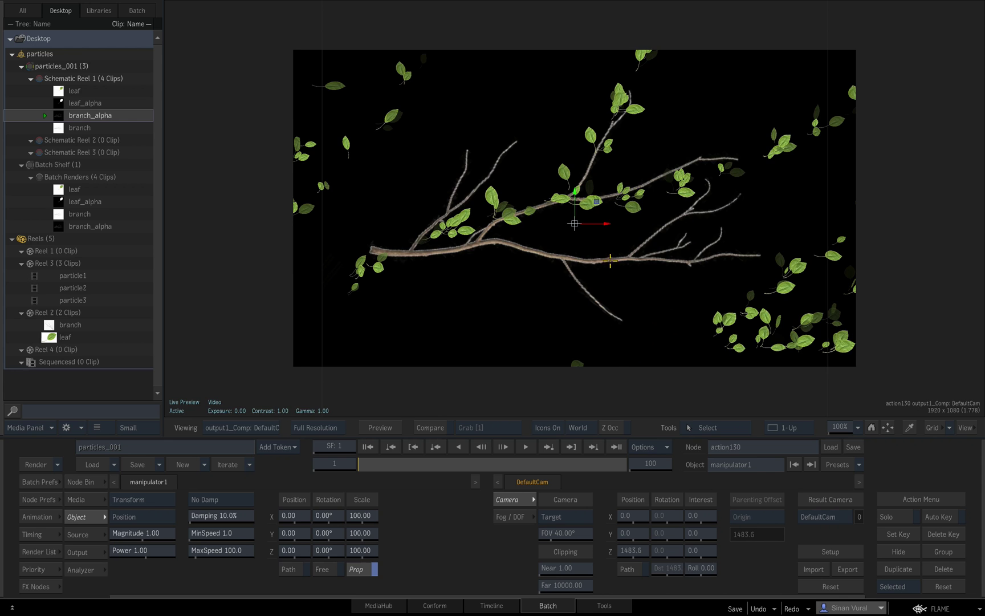
{"action": "key", "text": "F4"}
{"action": "key", "text": "F1"}
{"action": "left_click", "coordinate": [143, 499]}
{"action": "left_click", "coordinate": [137, 395]}
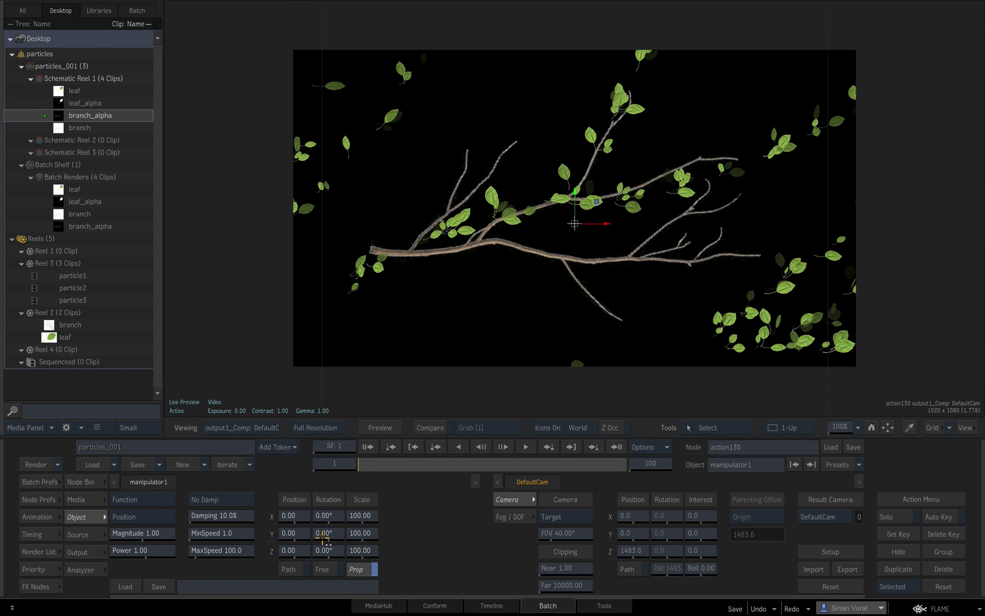
{"action": "mouse_move", "coordinate": [232, 595]}
{"action": "left_click", "coordinate": [502, 446]}
{"action": "left_click", "coordinate": [482, 447]}
{"action": "left_click", "coordinate": [370, 442]}
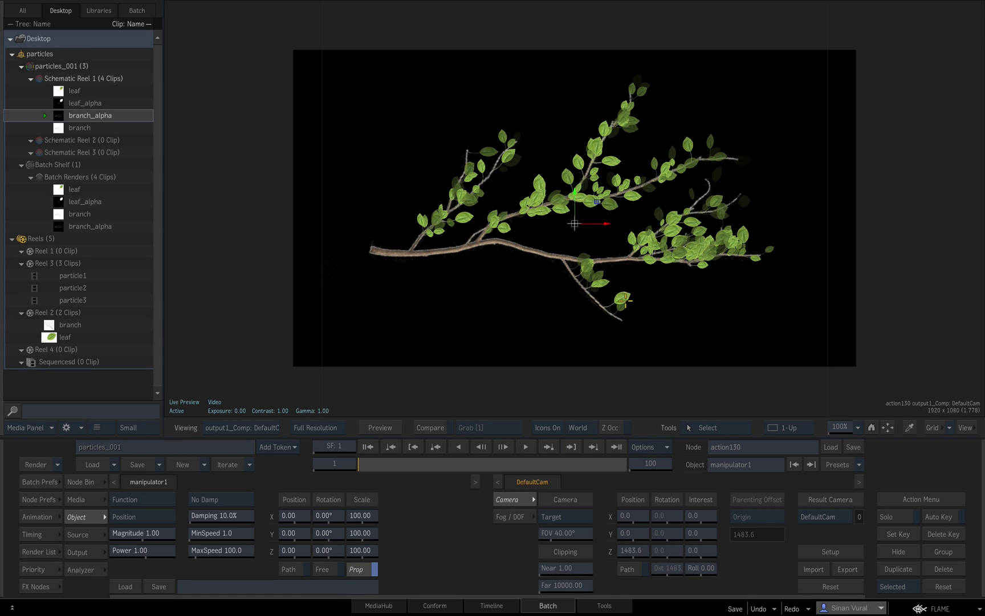
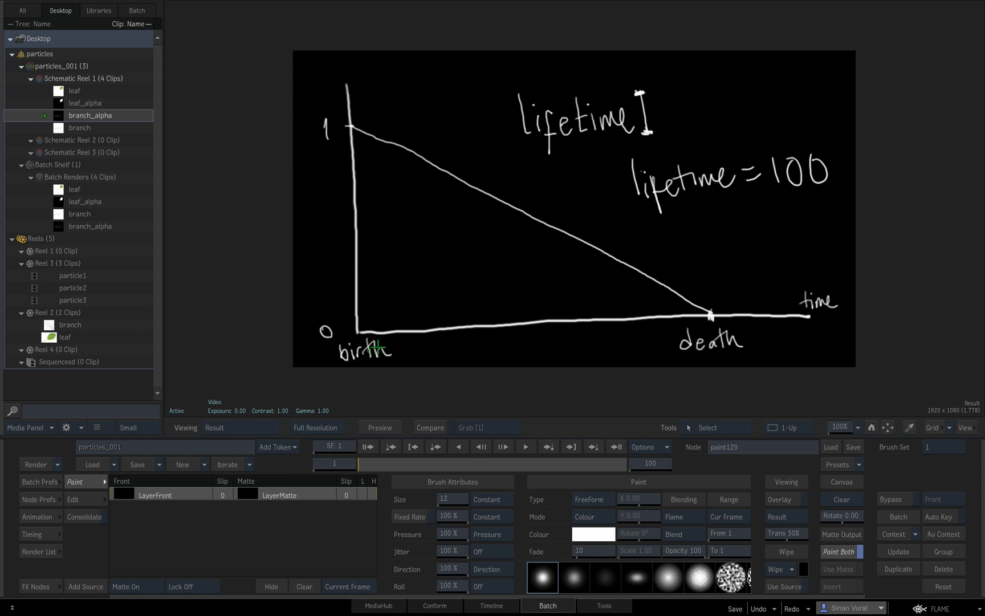
Paint the frame labels 20 at birth and 120 at death on the lifetime graph, and touch up the 1 on the vertical axis
{"action": "mouse_move", "coordinate": [370, 305]}
{"action": "left_mouse_down"}
{"action": "mouse_move", "coordinate": [380, 316]}
{"action": "mouse_move", "coordinate": [391, 304]}
{"action": "left_mouse_up"}
{"action": "mouse_move", "coordinate": [321, 132]}
{"action": "left_mouse_down"}
{"action": "mouse_move", "coordinate": [323, 116]}
{"action": "mouse_move", "coordinate": [329, 139]}
{"action": "left_mouse_up"}
{"action": "mouse_move", "coordinate": [723, 289]}
{"action": "left_mouse_down"}
{"action": "mouse_move", "coordinate": [723, 304]}
{"action": "mouse_move", "coordinate": [745, 292]}
{"action": "left_mouse_up"}
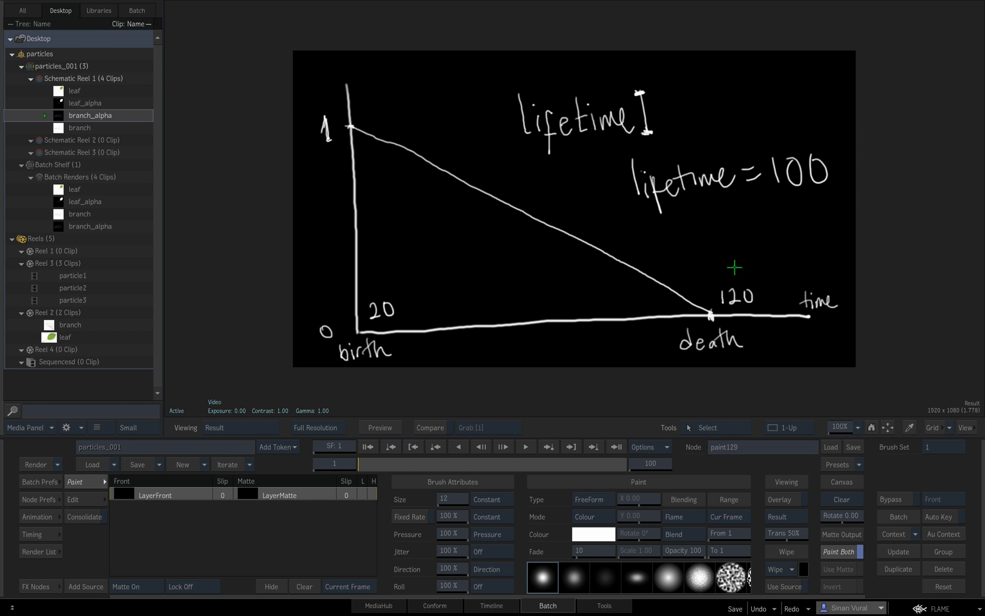
Return to the Batch schematic, select the paint10001129 Paint node, and show its result
{"action": "key", "text": "grave"}
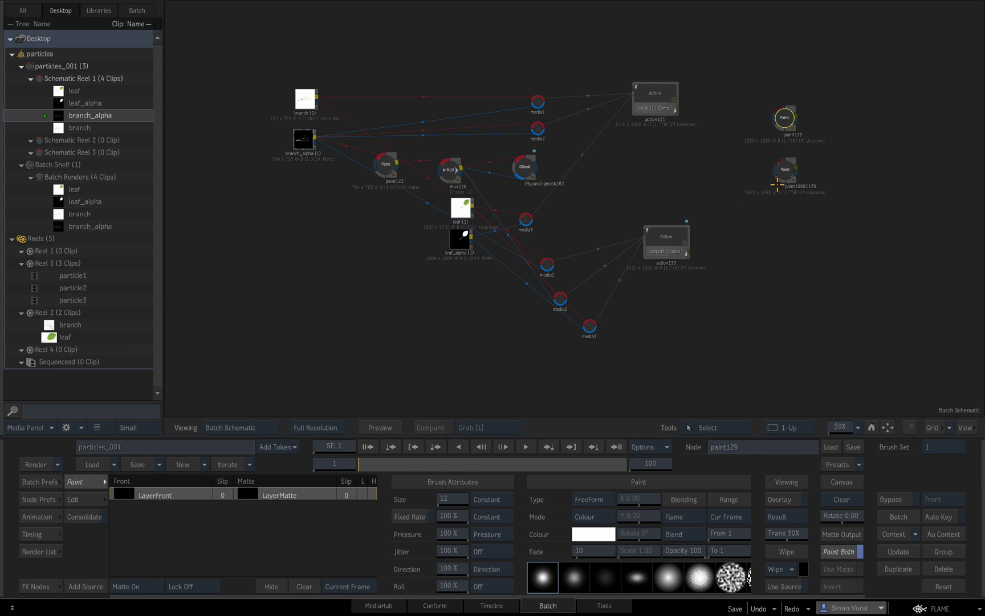
{"action": "left_click_drag", "start_coordinate": [786, 170], "coordinate": [781, 171]}
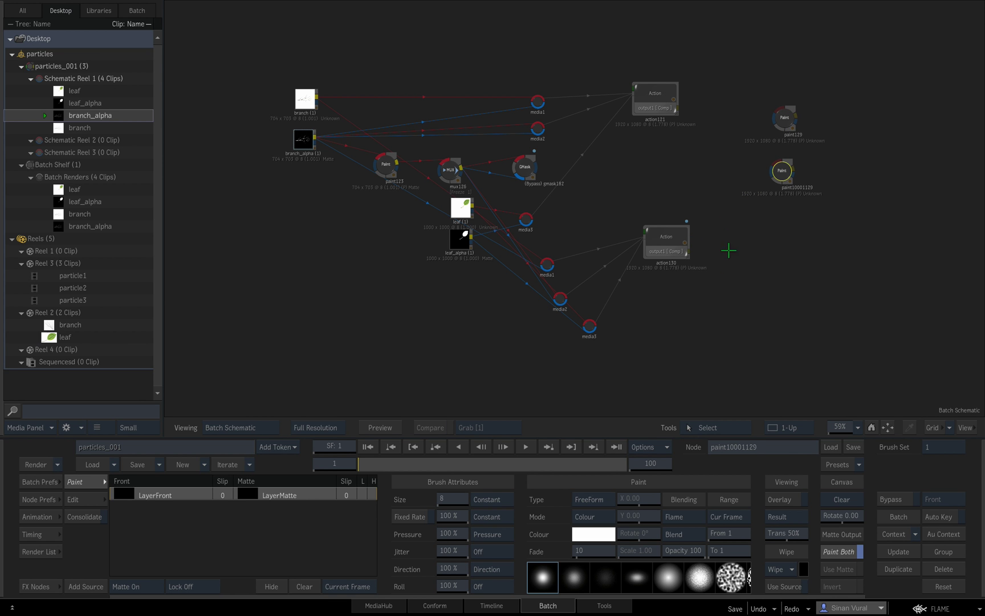
{"action": "key", "text": "grave"}
{"action": "left_click", "coordinate": [251, 425]}
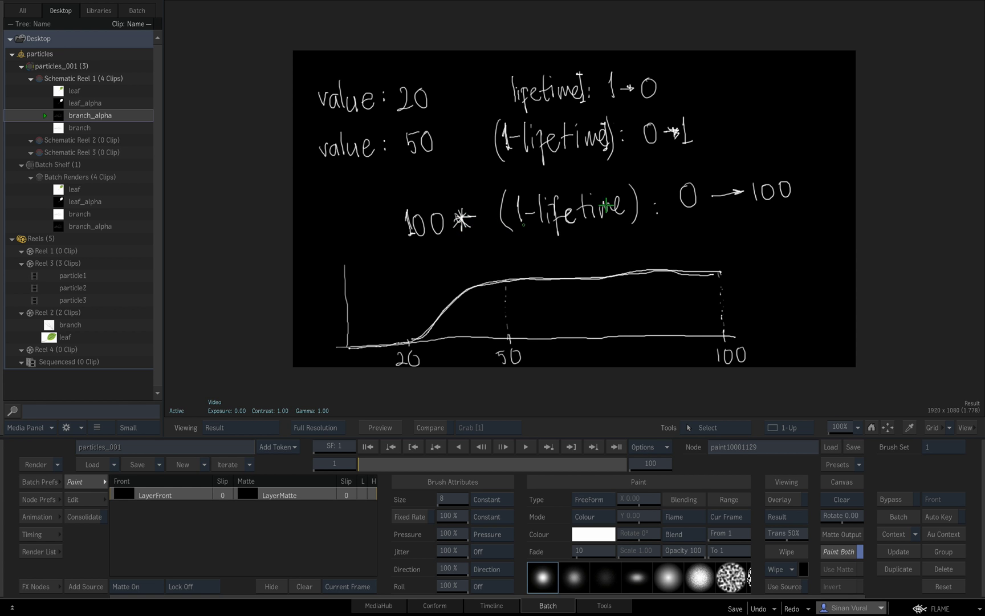
Paint square brackets around 100*(1-lifetime) and write "smoothstep (min, max, checkvalue)" beneath it
{"action": "mouse_move", "coordinate": [625, 168]}
{"action": "left_mouse_down"}
{"action": "mouse_move", "coordinate": [637, 167]}
{"action": "mouse_move", "coordinate": [647, 231]}
{"action": "left_mouse_up"}
{"action": "left_click_drag", "start_coordinate": [402, 195], "coordinate": [406, 247]}
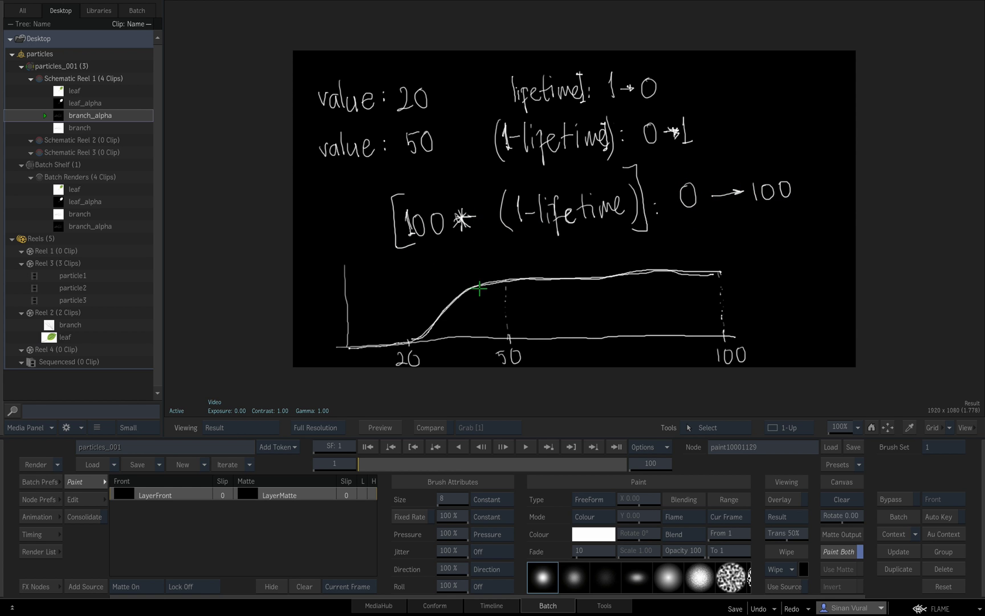
{"action": "mouse_move", "coordinate": [372, 262]}
{"action": "left_mouse_down"}
{"action": "mouse_move", "coordinate": [366, 279]}
{"action": "mouse_move", "coordinate": [468, 259]}
{"action": "mouse_move", "coordinate": [482, 273]}
{"action": "mouse_move", "coordinate": [487, 263]}
{"action": "mouse_move", "coordinate": [639, 264]}
{"action": "left_mouse_up"}
{"action": "left_click_drag", "start_coordinate": [638, 252], "coordinate": [633, 258]}
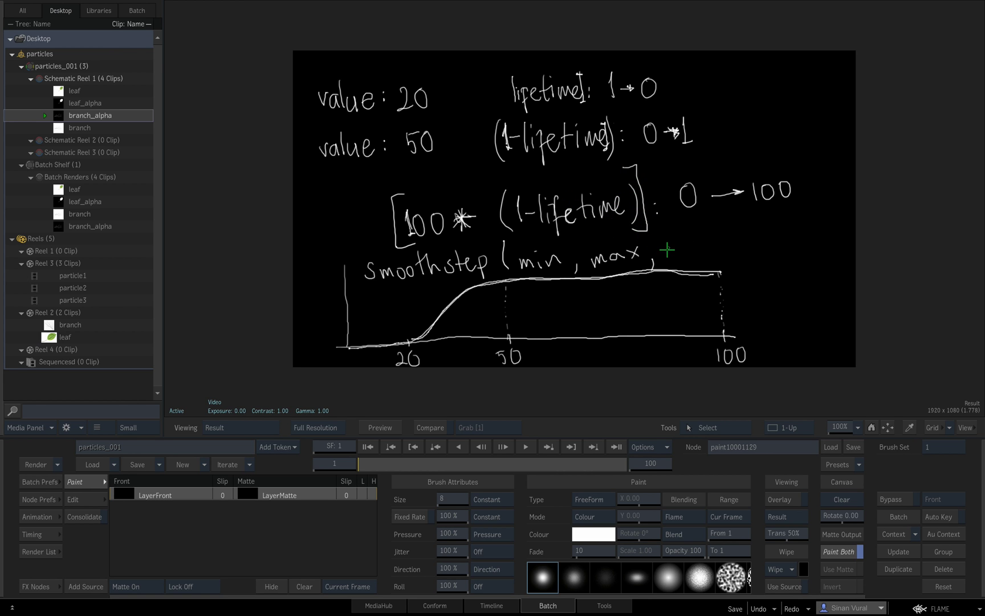
{"action": "mouse_move", "coordinate": [676, 250]}
{"action": "left_mouse_down"}
{"action": "mouse_move", "coordinate": [782, 239]}
{"action": "mouse_move", "coordinate": [786, 258]}
{"action": "left_mouse_up"}
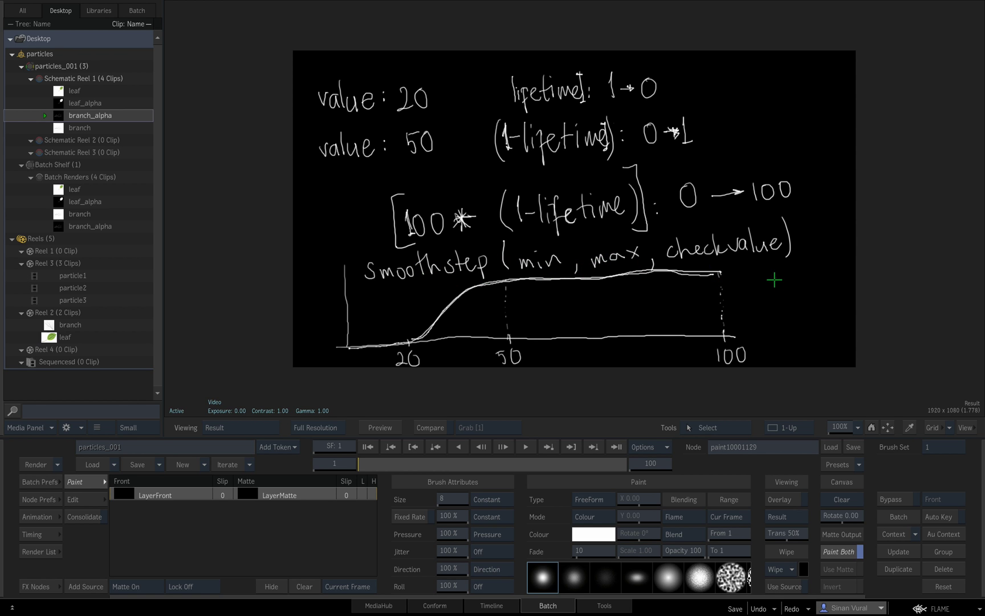
Paint "0<" and "<1" beside the smoothstep curve, and label its vertical axis with 0, 1 and "size"
{"action": "mouse_move", "coordinate": [767, 271]}
{"action": "left_mouse_down"}
{"action": "mouse_move", "coordinate": [757, 288]}
{"action": "mouse_move", "coordinate": [770, 273]}
{"action": "mouse_move", "coordinate": [804, 290]}
{"action": "left_mouse_up"}
{"action": "left_click_drag", "start_coordinate": [844, 259], "coordinate": [848, 288]}
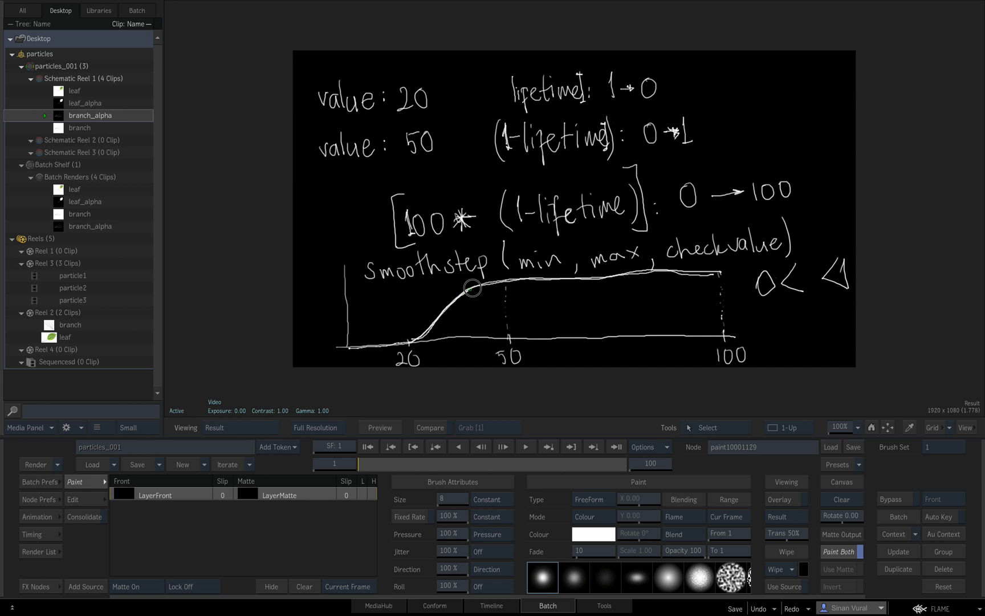
{"action": "left_click_drag", "start_coordinate": [345, 355], "coordinate": [343, 362]}
{"action": "left_click_drag", "start_coordinate": [342, 289], "coordinate": [352, 288]}
{"action": "left_click_drag", "start_coordinate": [327, 346], "coordinate": [328, 347]}
{"action": "mouse_move", "coordinate": [313, 228]}
{"action": "left_mouse_down"}
{"action": "mouse_move", "coordinate": [323, 245]}
{"action": "mouse_move", "coordinate": [356, 231]}
{"action": "left_mouse_up"}
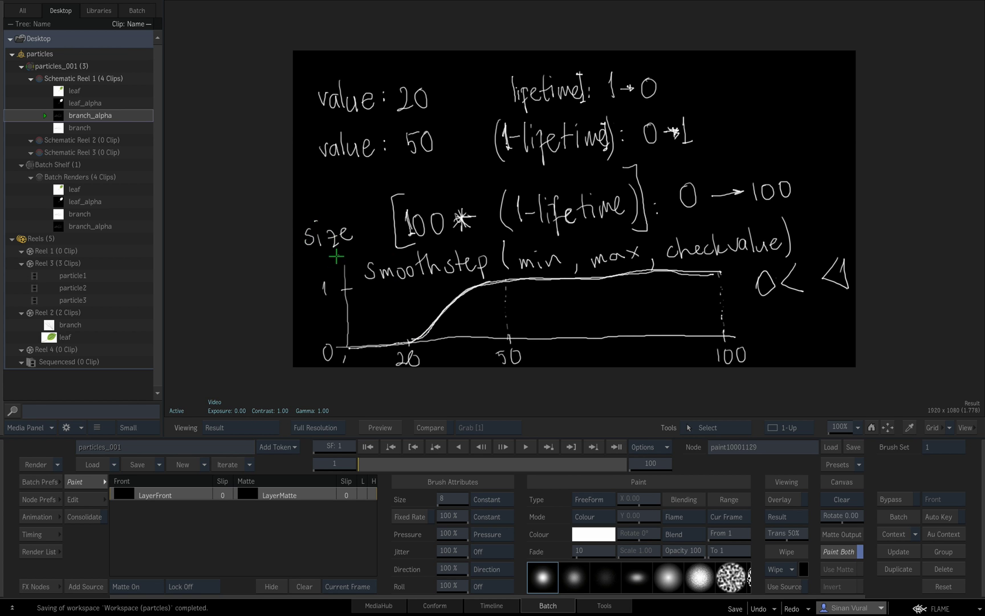
Paint "=150*" beneath the word "size", in front of the handwritten smoothstep formula
{"action": "left_click_drag", "start_coordinate": [307, 267], "coordinate": [315, 265]}
{"action": "left_click_drag", "start_coordinate": [306, 273], "coordinate": [315, 272]}
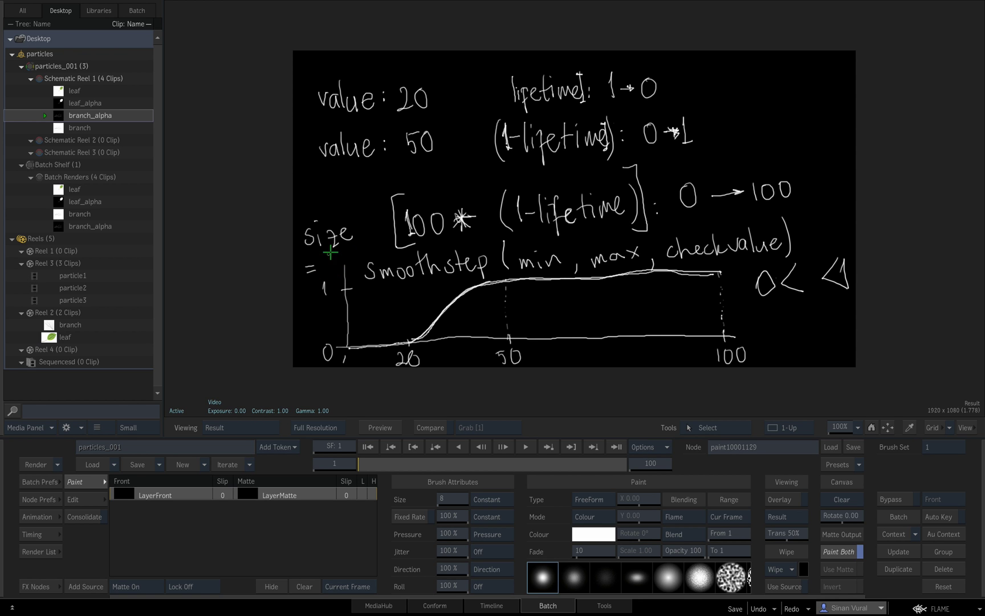
{"action": "left_click_drag", "start_coordinate": [323, 258], "coordinate": [328, 266]}
{"action": "mouse_move", "coordinate": [332, 258]}
{"action": "left_mouse_down"}
{"action": "mouse_move", "coordinate": [333, 268]}
{"action": "mouse_move", "coordinate": [348, 254]}
{"action": "left_mouse_up"}
{"action": "left_click_drag", "start_coordinate": [361, 251], "coordinate": [361, 257]}
{"action": "left_click_drag", "start_coordinate": [360, 254], "coordinate": [369, 253]}
Paint a 0 beside the start of the rising smoothstep curve and retrace its rise from 20 to 50
{"action": "left_click_drag", "start_coordinate": [423, 293], "coordinate": [421, 286]}
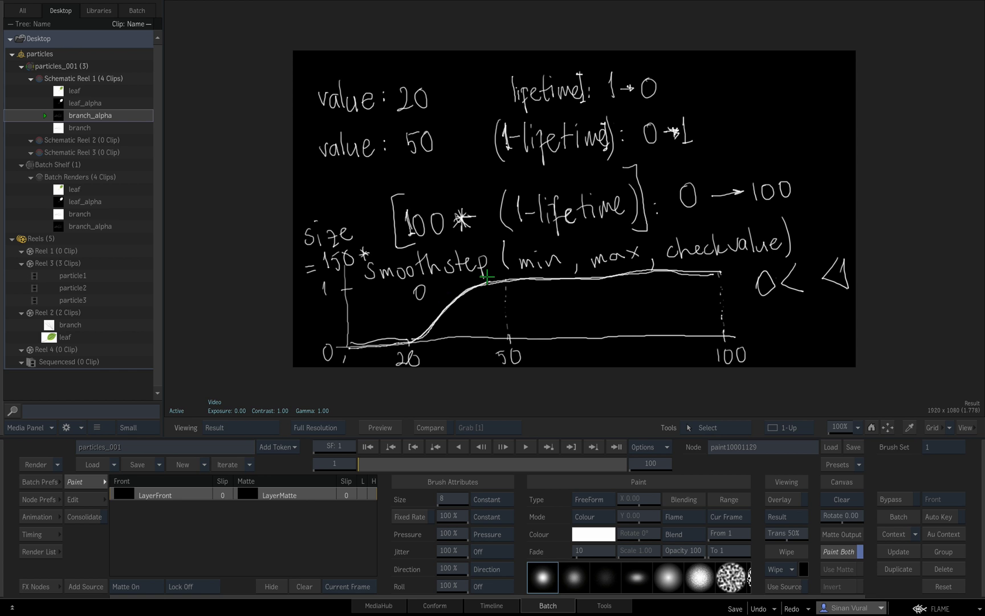
{"action": "left_click_drag", "start_coordinate": [523, 295], "coordinate": [523, 297]}
{"action": "mouse_move", "coordinate": [408, 340]}
{"action": "left_mouse_down"}
{"action": "mouse_move", "coordinate": [470, 283]}
{"action": "mouse_move", "coordinate": [496, 278]}
{"action": "left_mouse_up"}
Open the size function of Particle Animator manipulator2 inside action121 and examine its smoothstep expression
{"action": "key", "text": "Escape"}
{"action": "left_click", "coordinate": [653, 104]}
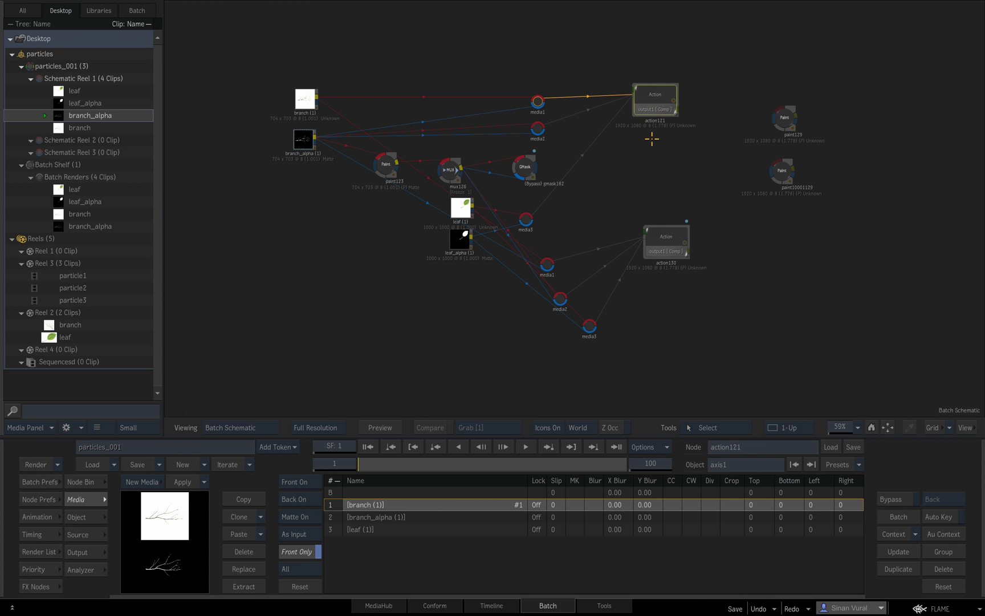
{"action": "key", "text": "grave"}
{"action": "double_click", "coordinate": [701, 317]}
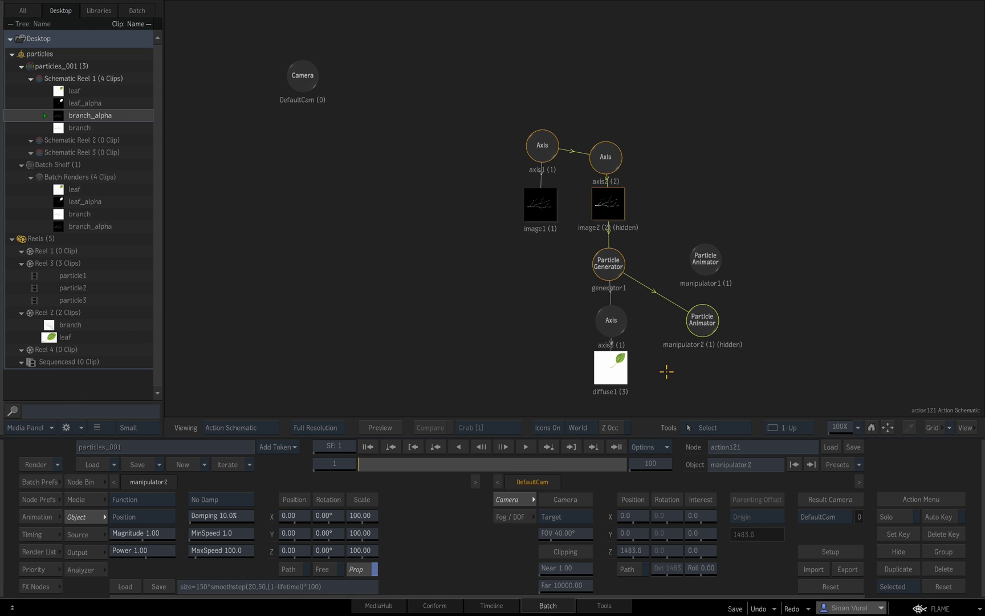
{"action": "left_click_drag", "start_coordinate": [702, 322], "coordinate": [703, 326]}
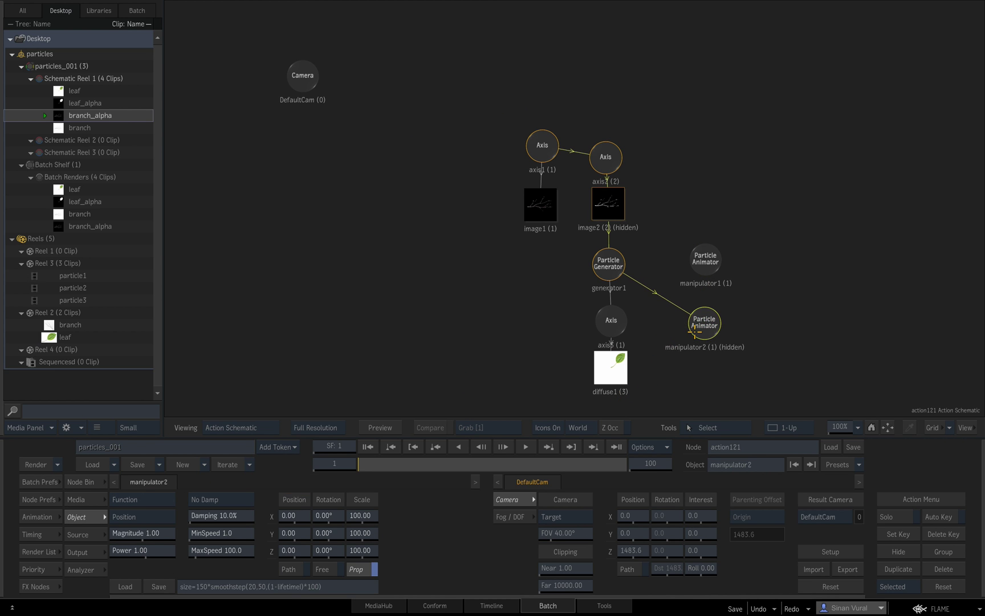
{"action": "left_click", "coordinate": [354, 585]}
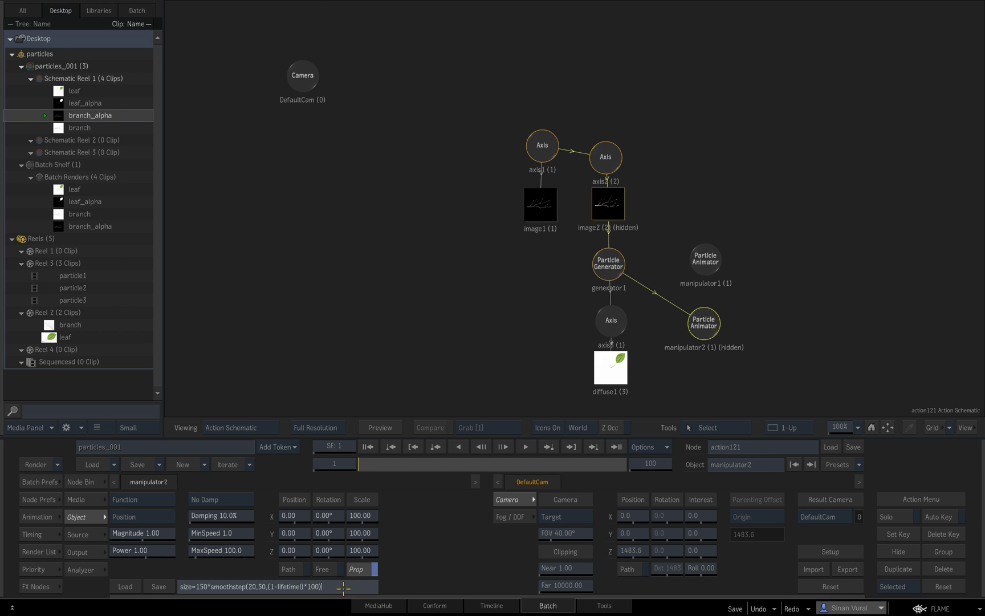
{"action": "key", "text": "Return"}
Open the size function of Particle Animator manipulator1 inside action130, and display the DefaultCam output
{"action": "key", "text": "Escape"}
{"action": "left_click", "coordinate": [671, 244]}
{"action": "double_click", "coordinate": [671, 244]}
{"action": "left_click", "coordinate": [264, 585]}
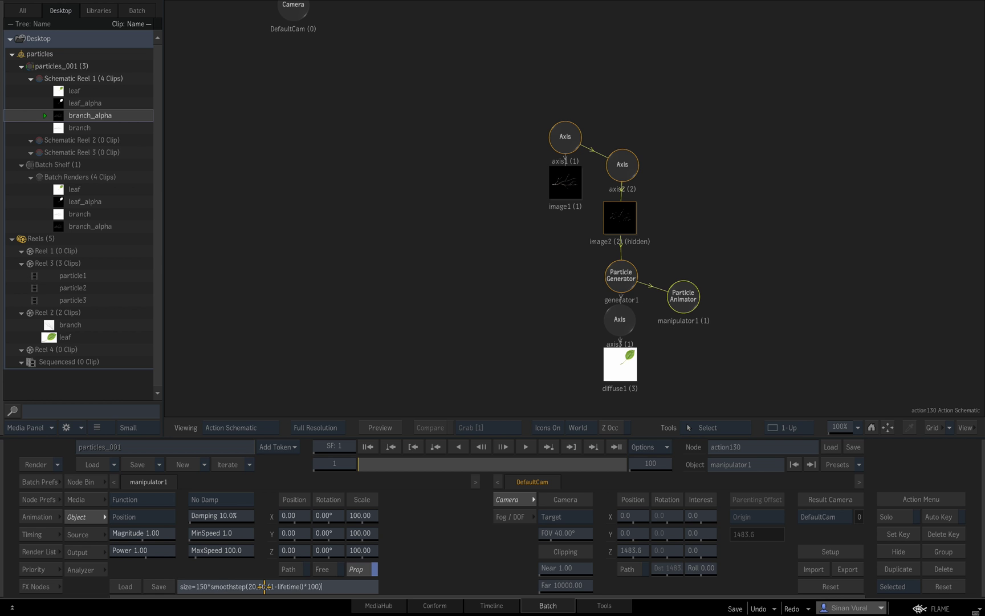
{"action": "key", "text": "Return"}
{"action": "key", "text": "F4"}
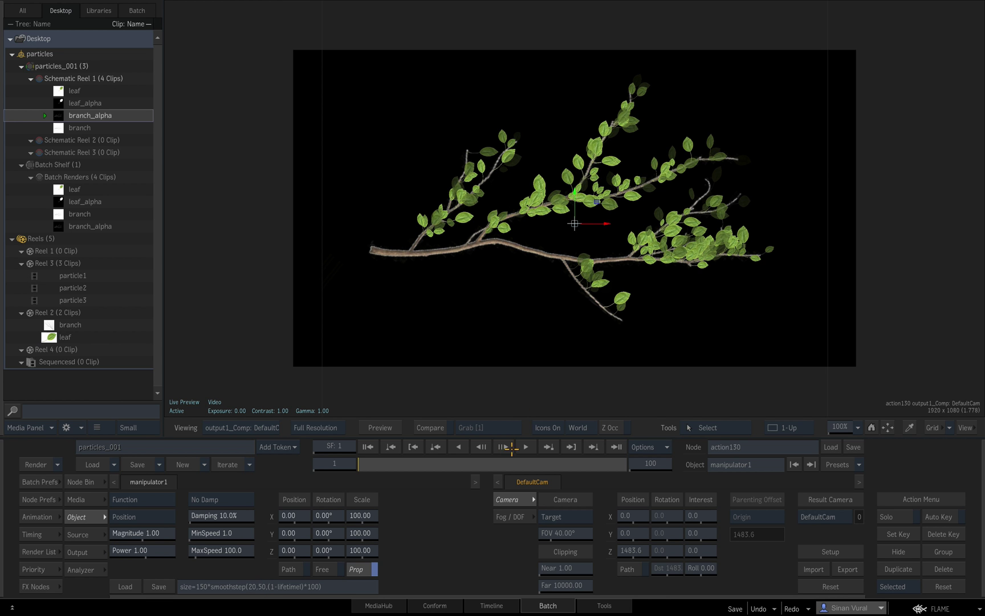
Play and scrub the leaf growth in the action130 output, returning to frame 1
{"action": "left_click", "coordinate": [501, 446]}
{"action": "left_click", "coordinate": [480, 447]}
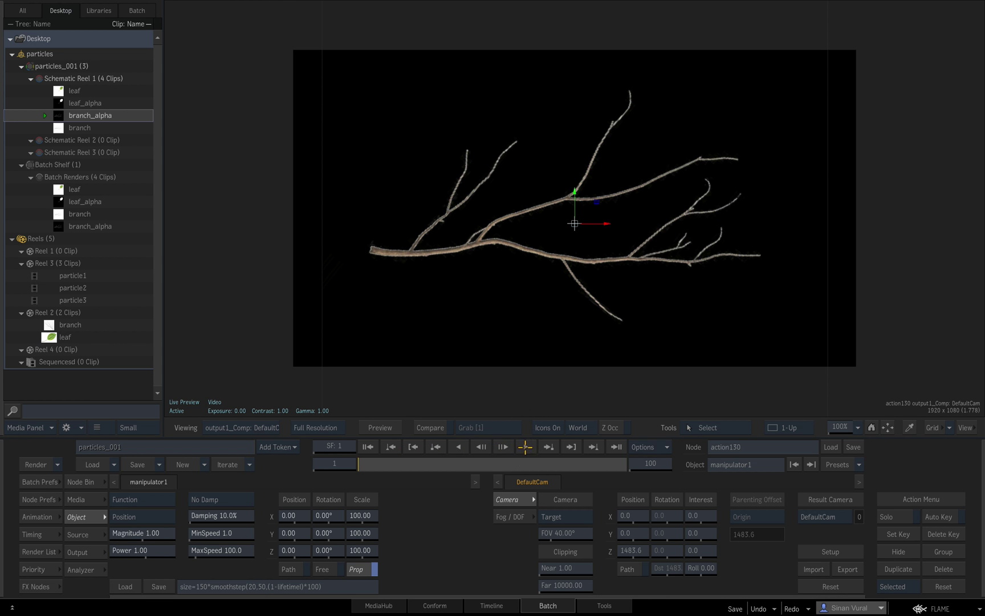
{"action": "left_click", "coordinate": [525, 447]}
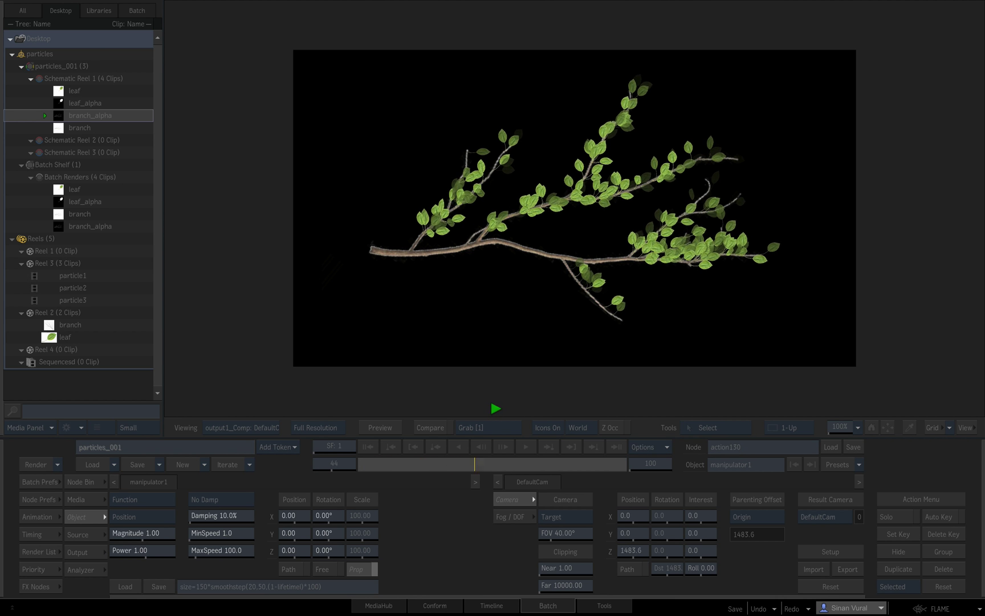
{"action": "left_click", "coordinate": [502, 403]}
{"action": "left_click", "coordinate": [367, 445]}
{"action": "left_click_drag", "start_coordinate": [376, 464], "coordinate": [515, 458]}
{"action": "left_click", "coordinate": [365, 447]}
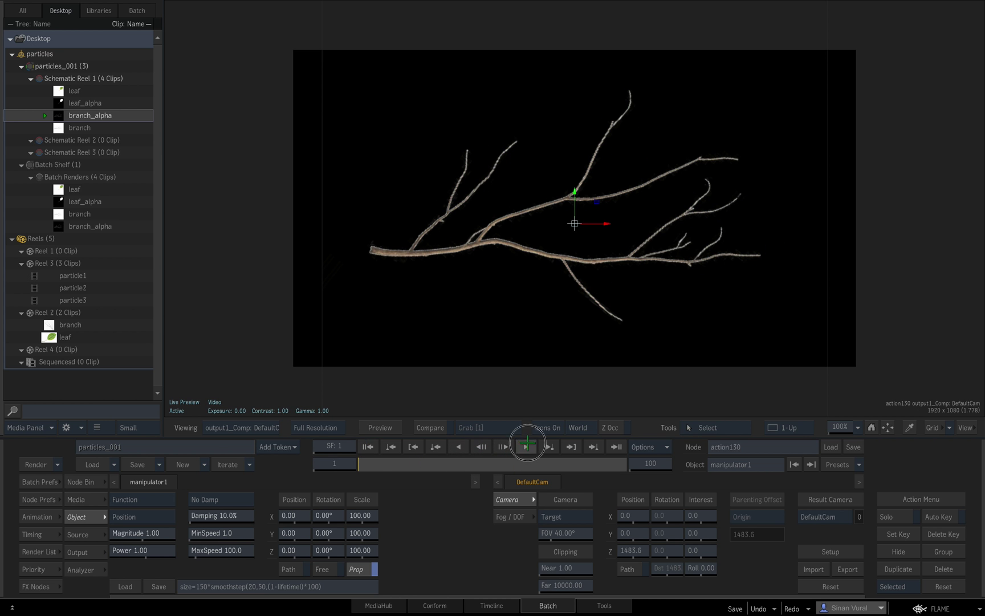
{"action": "left_click", "coordinate": [526, 446]}
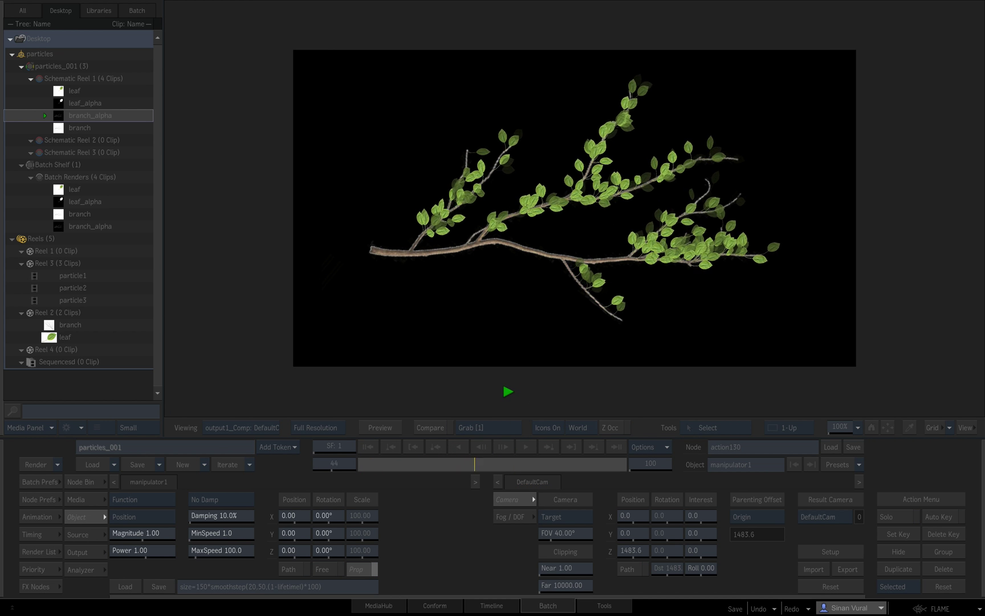
{"action": "left_click", "coordinate": [489, 463]}
{"action": "left_click", "coordinate": [371, 446]}
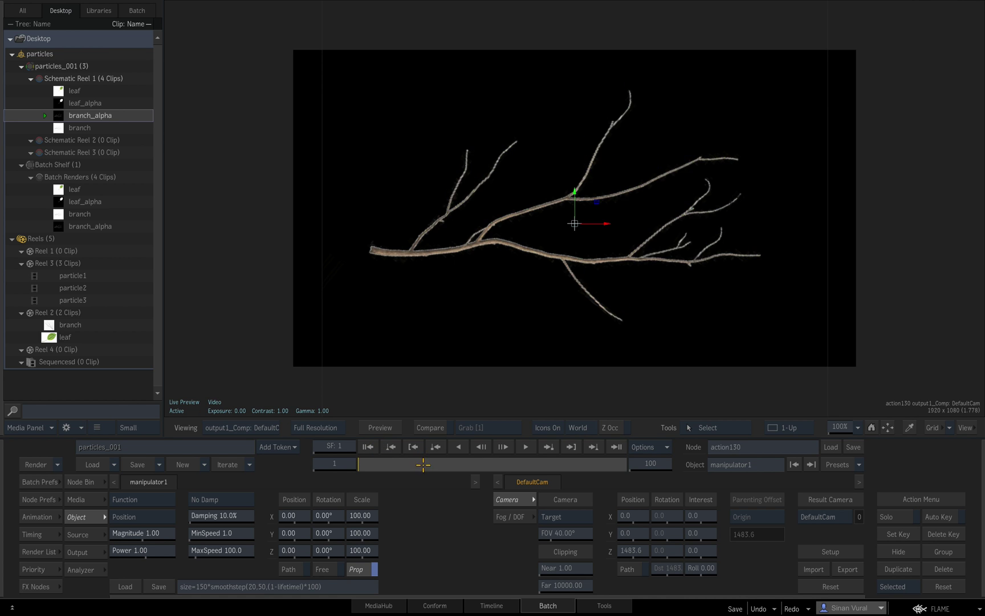
Examine the animated branch matte that feeds the particle emitter by comparing it with the output and scrubbing through the frames
{"action": "key", "text": "F3"}
{"action": "left_click_drag", "start_coordinate": [364, 466], "coordinate": [355, 465]}
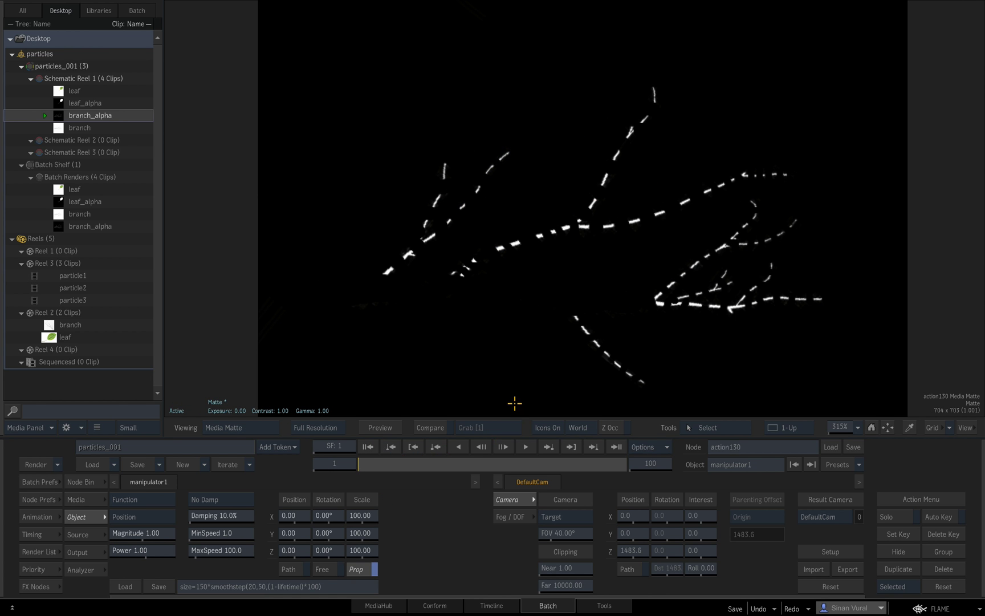
{"action": "key", "text": "F4"}
{"action": "left_click_drag", "start_coordinate": [560, 299], "coordinate": [572, 171]}
{"action": "left_click", "coordinate": [520, 168]}
{"action": "key", "text": "F1"}
{"action": "left_click_drag", "start_coordinate": [360, 463], "coordinate": [339, 462]}
Reopen action130, switch the view to its DefaultCam output, play the leaf growth, and return to frame 1
{"action": "key", "text": "Escape"}
{"action": "left_click", "coordinate": [663, 239]}
{"action": "key", "text": "Escape"}
{"action": "left_click", "coordinate": [246, 428]}
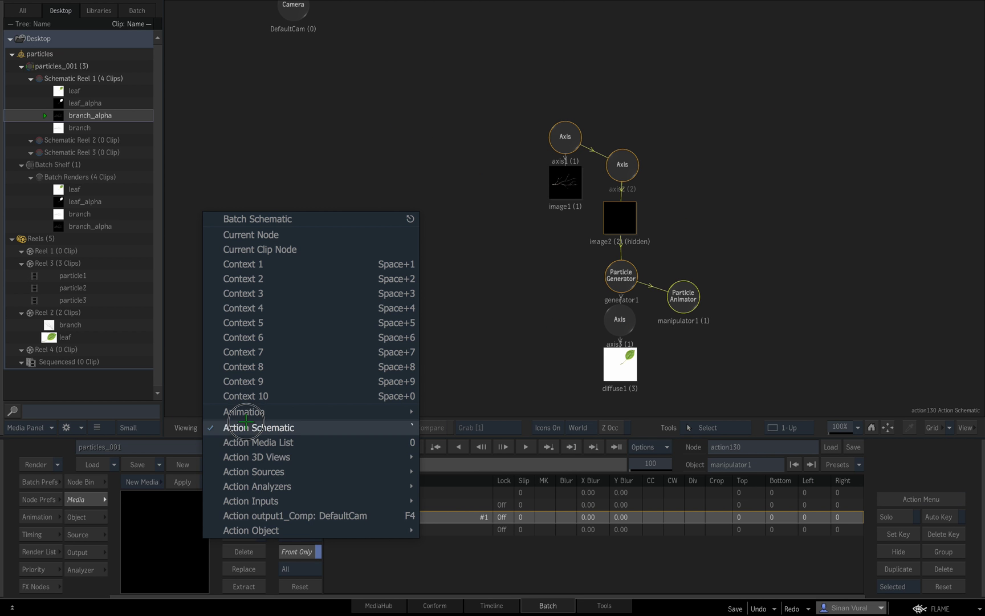
{"action": "left_click", "coordinate": [251, 515]}
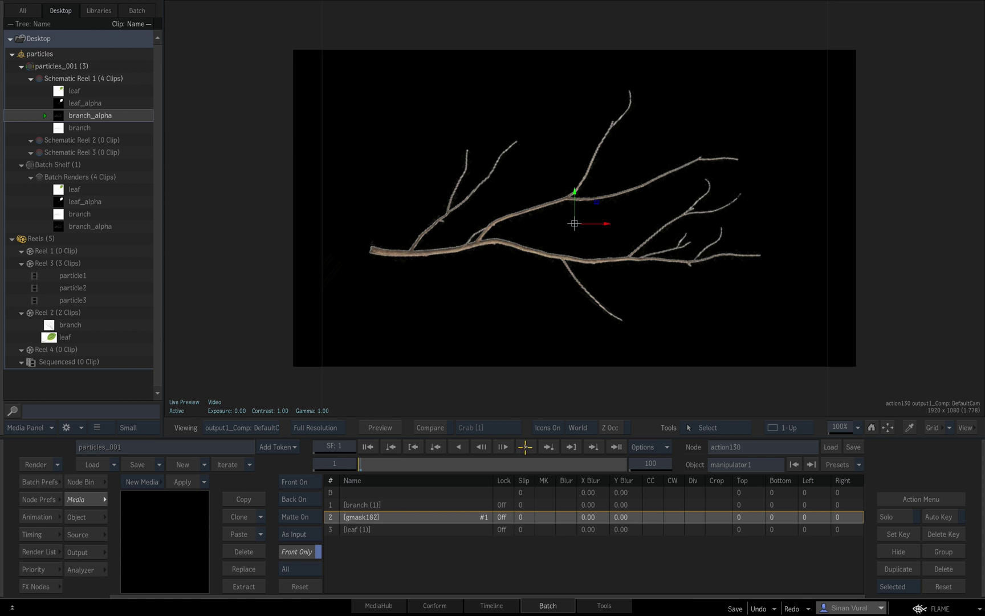
{"action": "key", "text": "space"}
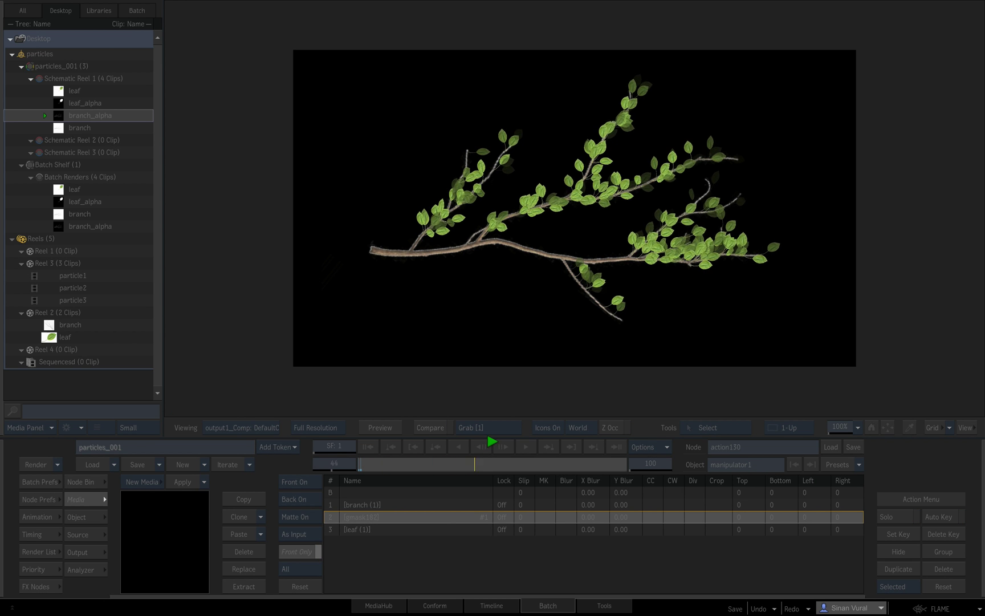
{"action": "key", "text": "space"}
{"action": "left_click", "coordinate": [369, 446]}
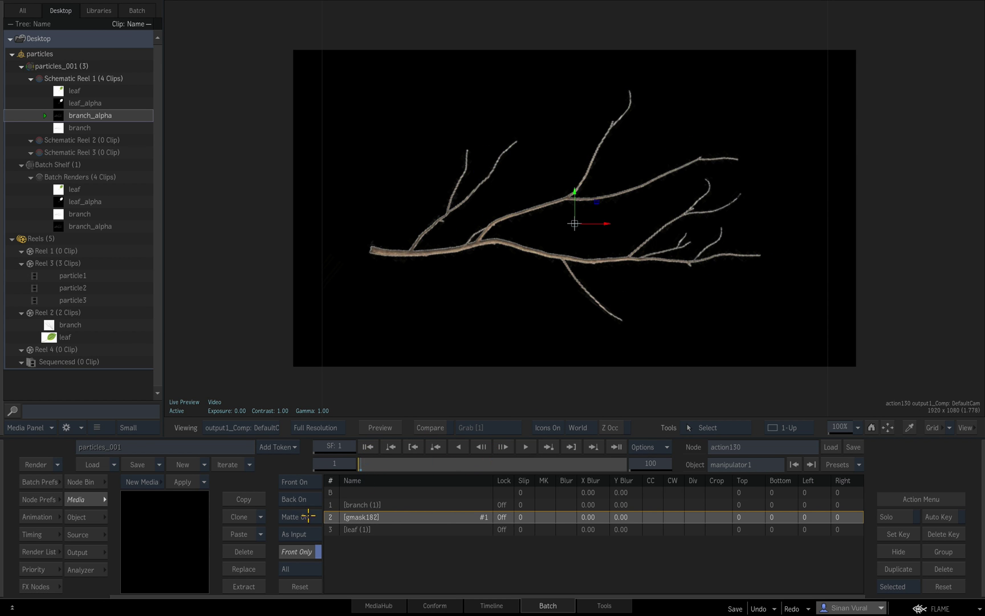
{"action": "double_click", "coordinate": [369, 517]}
{"action": "key", "text": "super+Tab"}
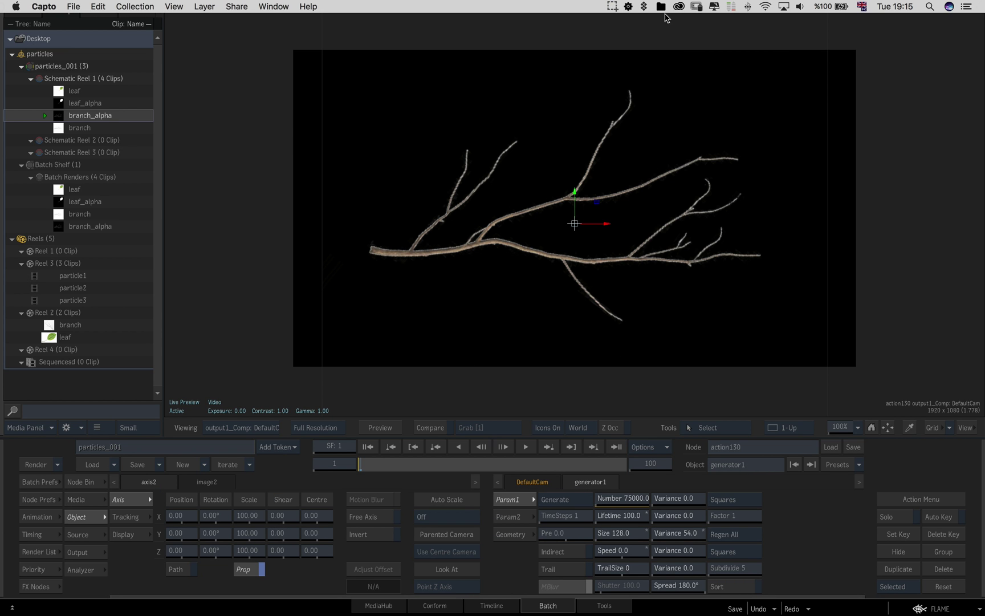
{"action": "left_click", "coordinate": [618, 7]}
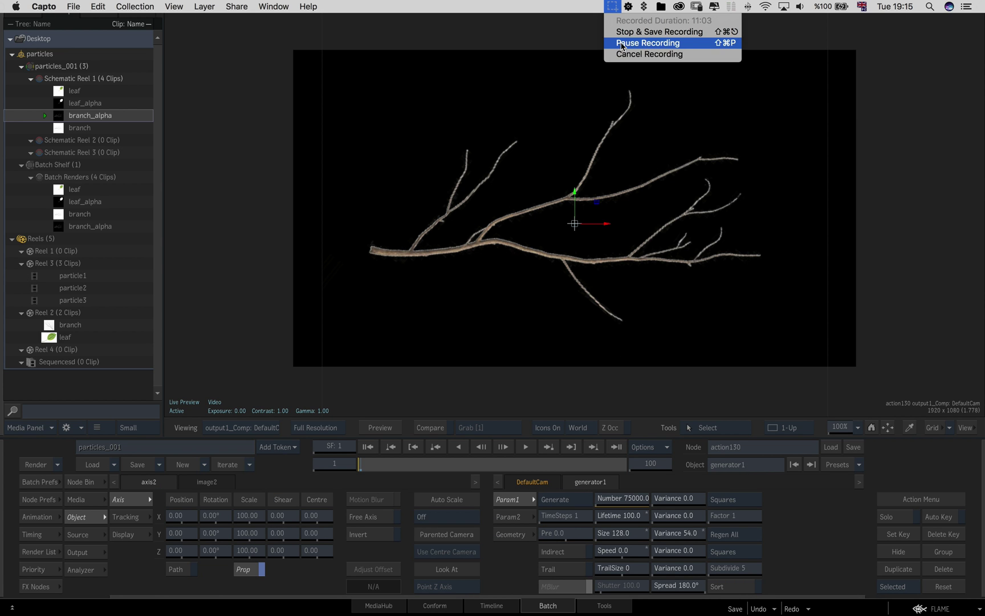
{"action": "left_click", "coordinate": [621, 44]}
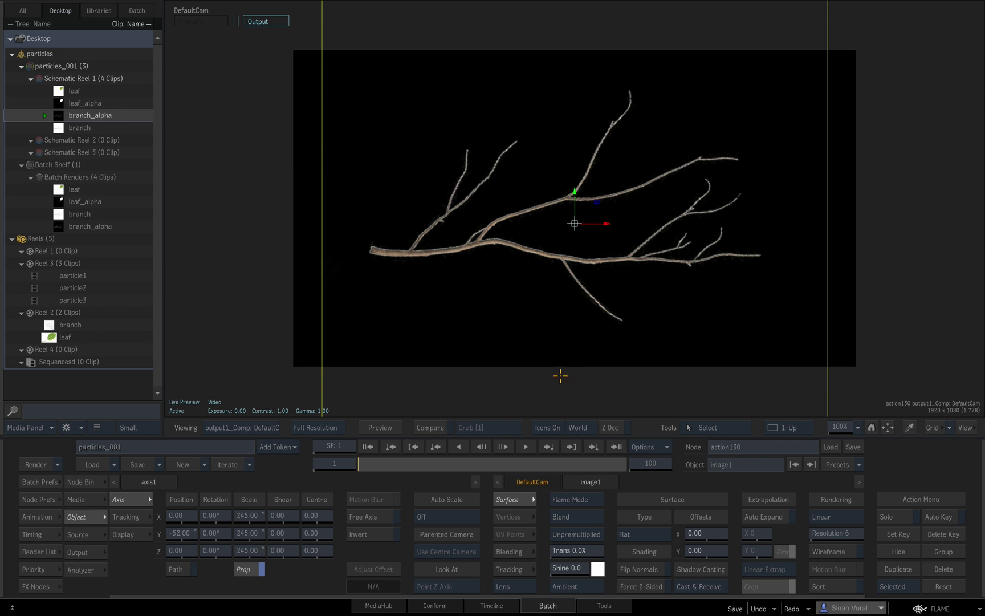
Select the Particle Generator in the Action schematic and reset its Number channel to the default value
{"action": "key", "text": "F4"}
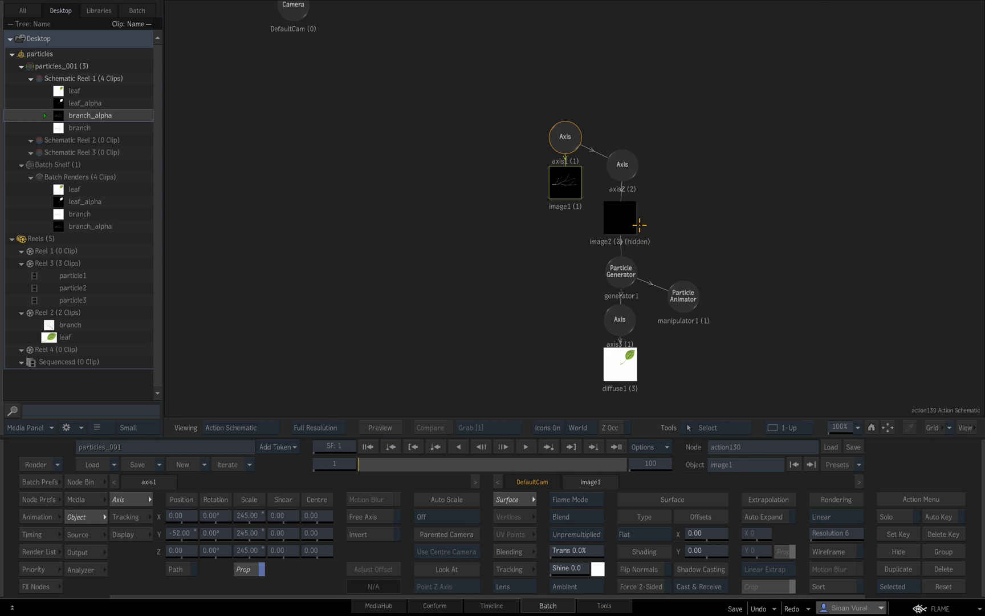
{"action": "left_click", "coordinate": [624, 263]}
{"action": "key", "text": "F1"}
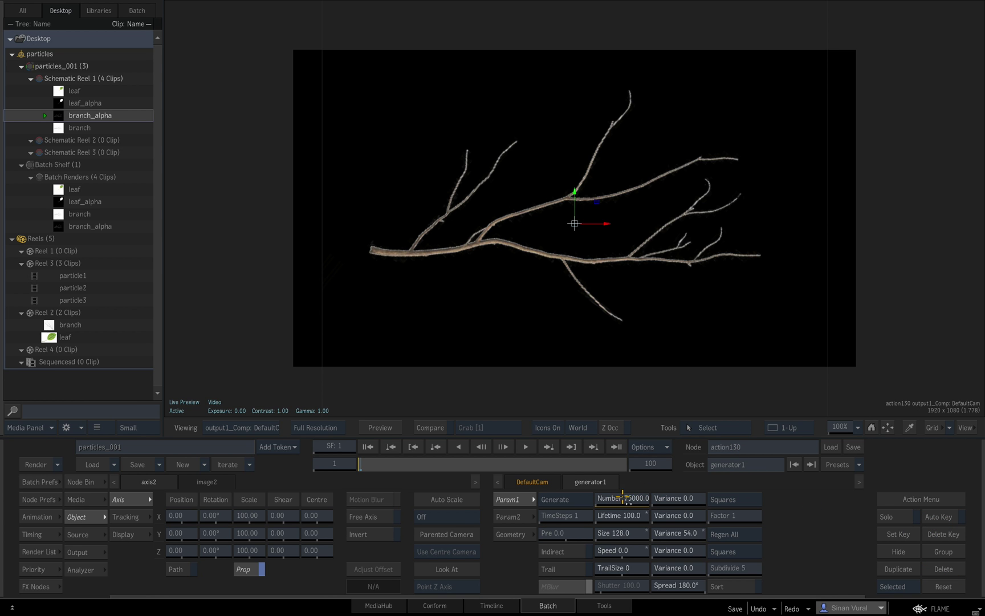
{"action": "right_click", "coordinate": [622, 497]}
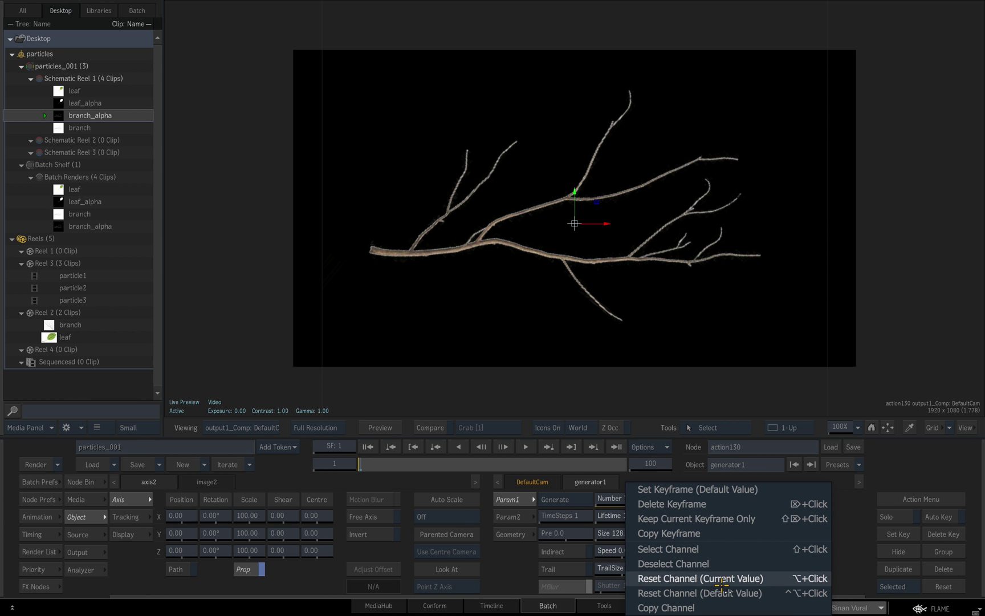
{"action": "left_click", "coordinate": [713, 592]}
Set the generator's Number to 2000, preview the leaf growth, and return to frame 1
{"action": "left_click", "coordinate": [613, 497]}
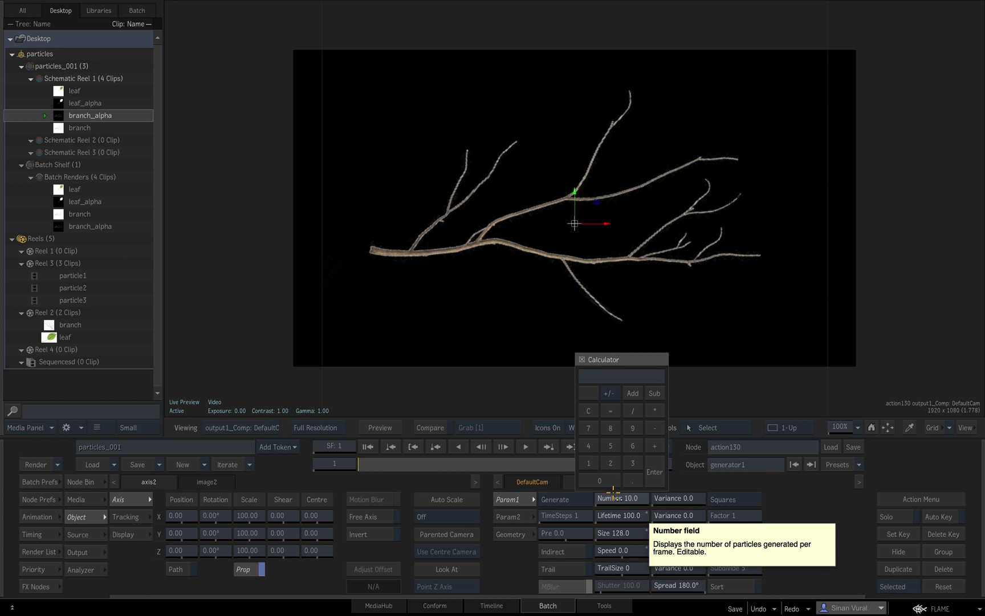
{"action": "key", "text": "Return"}
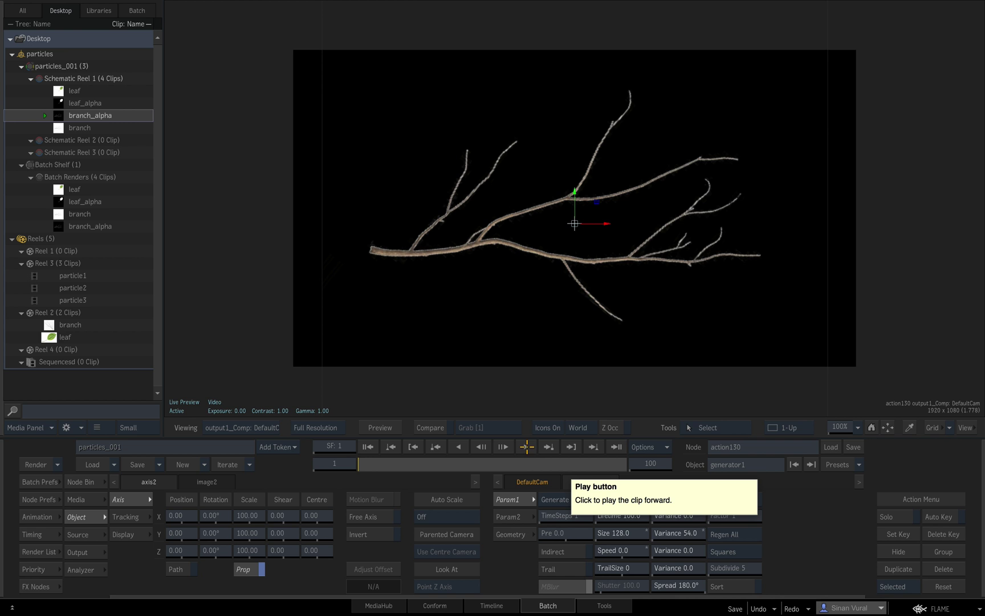
{"action": "left_click", "coordinate": [526, 445]}
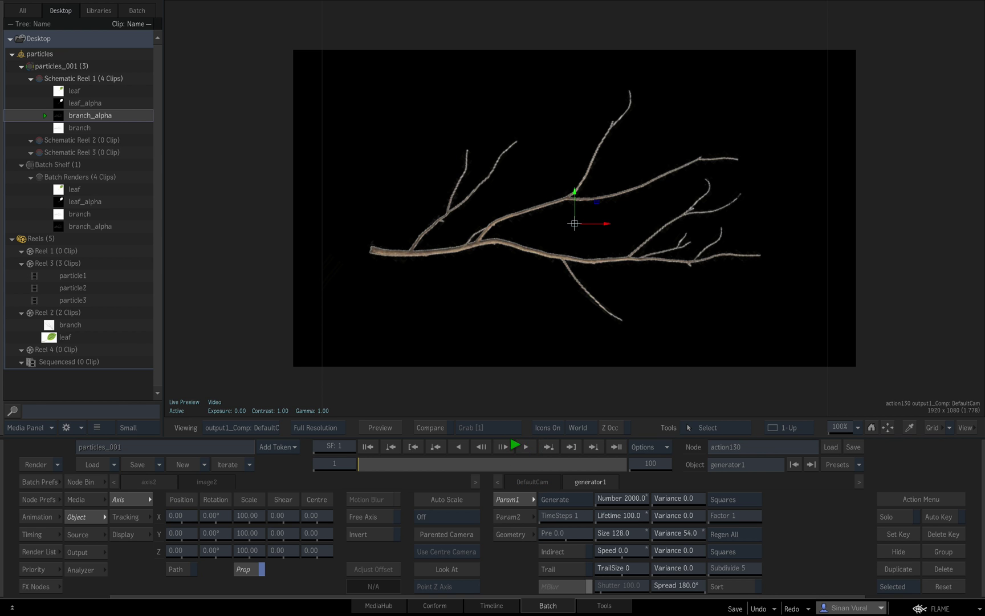
{"action": "left_click", "coordinate": [521, 374]}
{"action": "left_click", "coordinate": [370, 442]}
Set the generator's Number to 10000, preview the leaf growth, and return to frame 1
{"action": "left_click", "coordinate": [610, 500]}
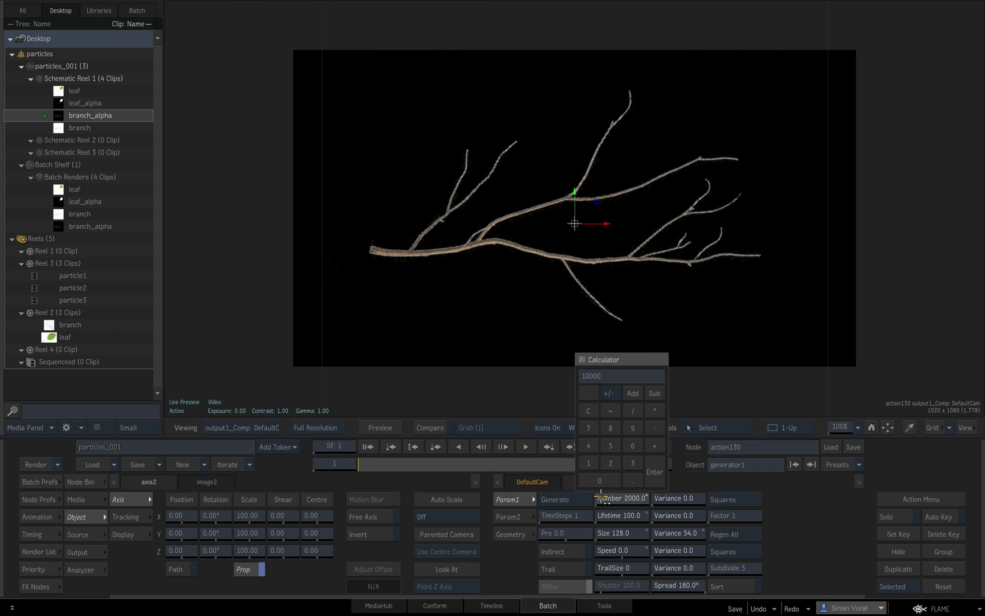
{"action": "type", "text": "10000"}
{"action": "key", "text": "Return"}
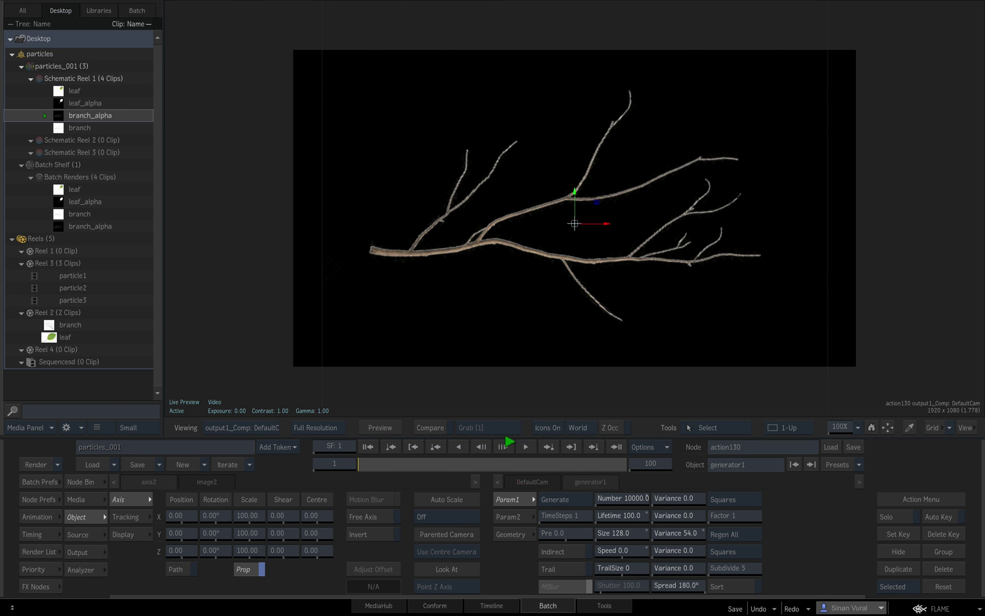
{"action": "left_click", "coordinate": [526, 447]}
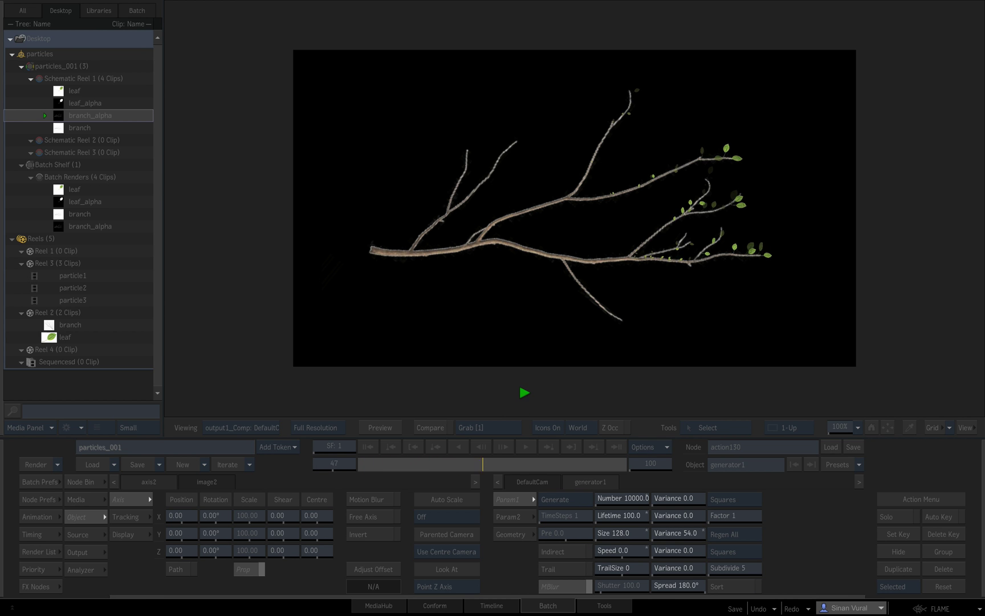
{"action": "left_click", "coordinate": [525, 388]}
{"action": "left_click", "coordinate": [367, 446]}
Set the generator's Number to 20000, preview the leaf growth, and return to frame 1
{"action": "left_click", "coordinate": [618, 494]}
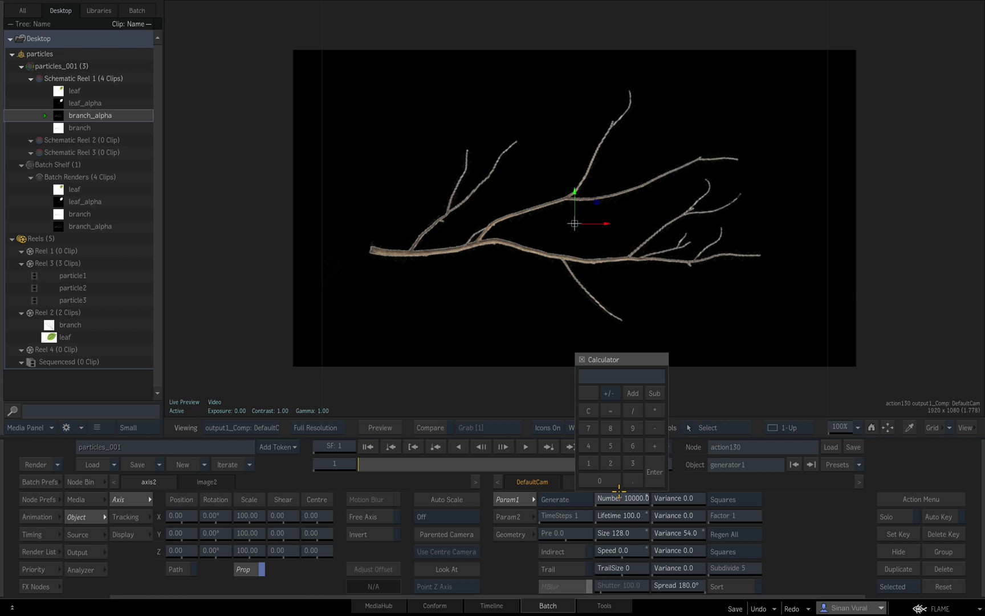
{"action": "key", "text": "Return"}
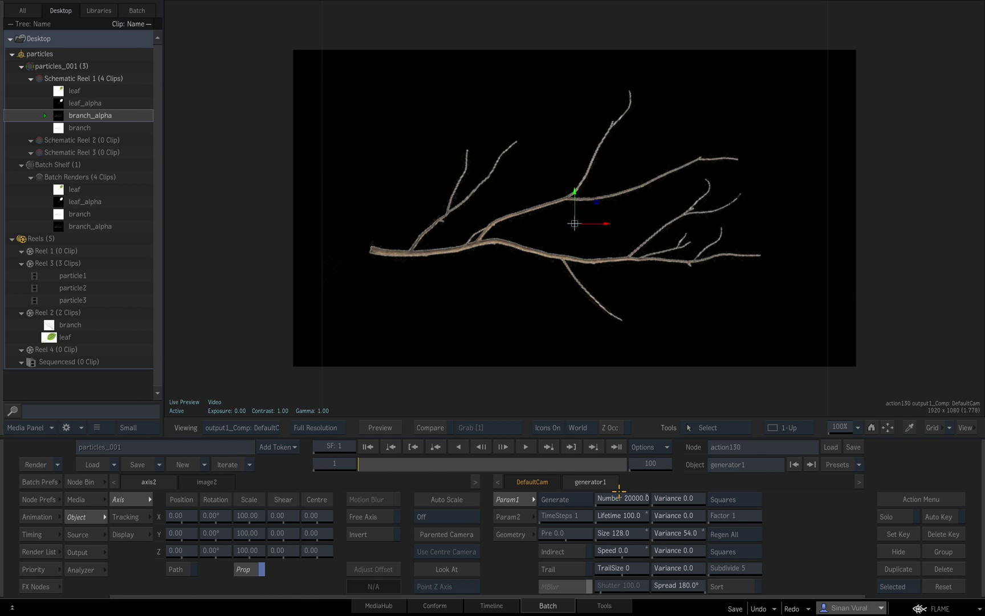
{"action": "left_click", "coordinate": [526, 448]}
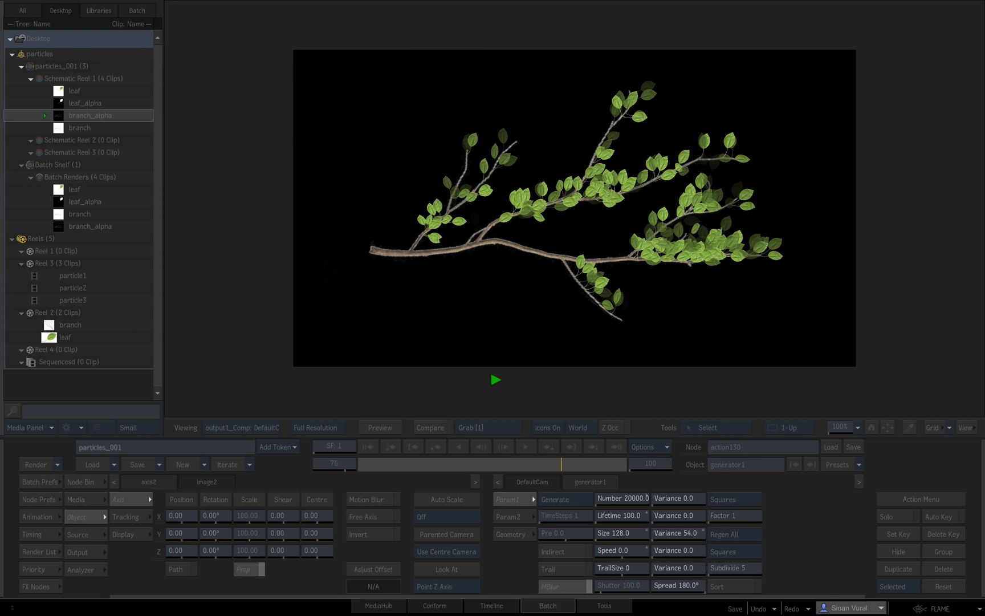
{"action": "left_click", "coordinate": [501, 373]}
{"action": "left_click", "coordinate": [365, 446]}
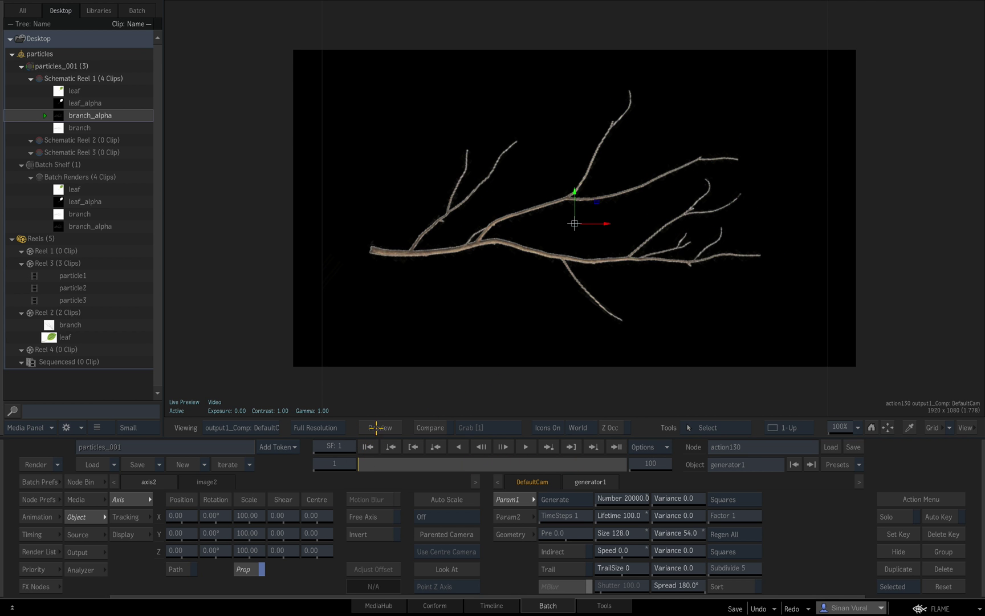
Select the Particle Animator and set the smoothstep limits in its size function to minSpeed and maxSpeed
{"action": "key", "text": "F4"}
{"action": "left_click", "coordinate": [684, 294]}
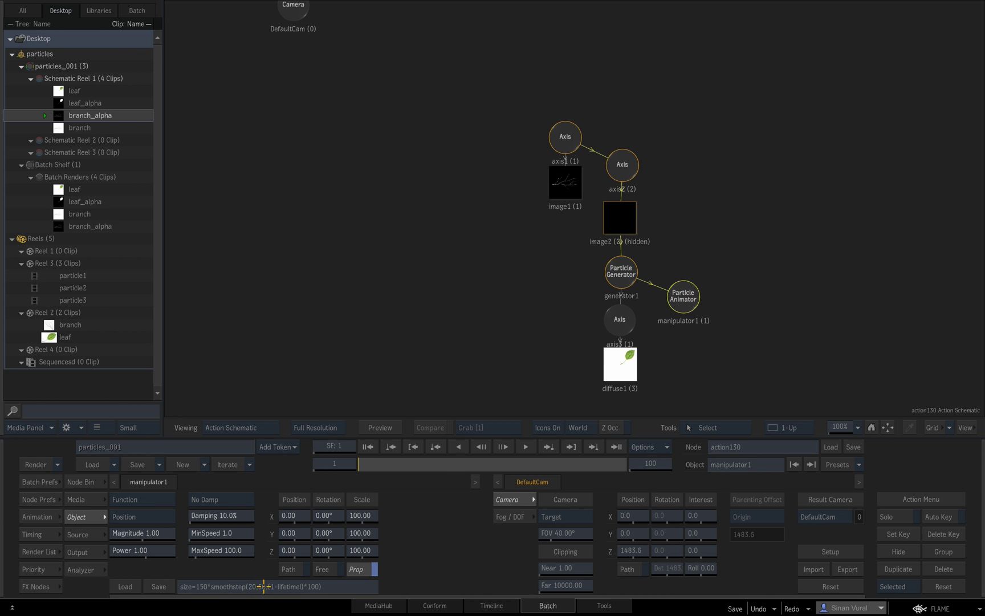
{"action": "left_click", "coordinate": [247, 586]}
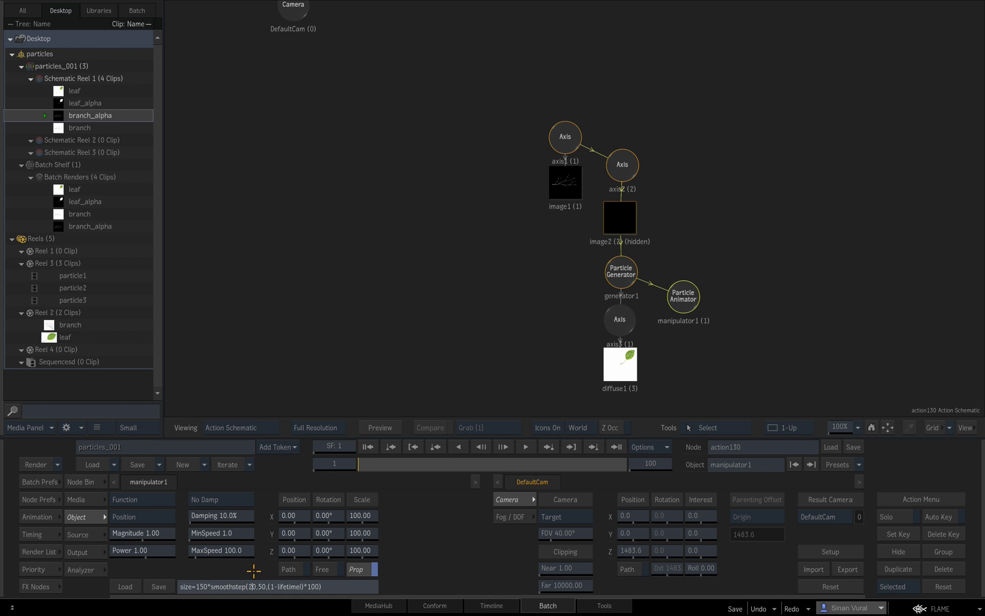
{"action": "key", "text": "BackSpace"}
{"action": "key", "text": "BackSpace"}
{"action": "type", "text": "minSpeed"}
{"action": "key", "text": "BackSpace"}
{"action": "key", "text": "BackSpace"}
{"action": "key", "text": "BackSpace"}
{"action": "type", "text": ",maxSpeed"}
{"action": "key", "text": "Return"}
Set the Particle Animator's MinSpeed to 10 and MaxSpeed to 20, and show the composite output
{"action": "left_click_drag", "start_coordinate": [225, 533], "coordinate": [222, 533]}
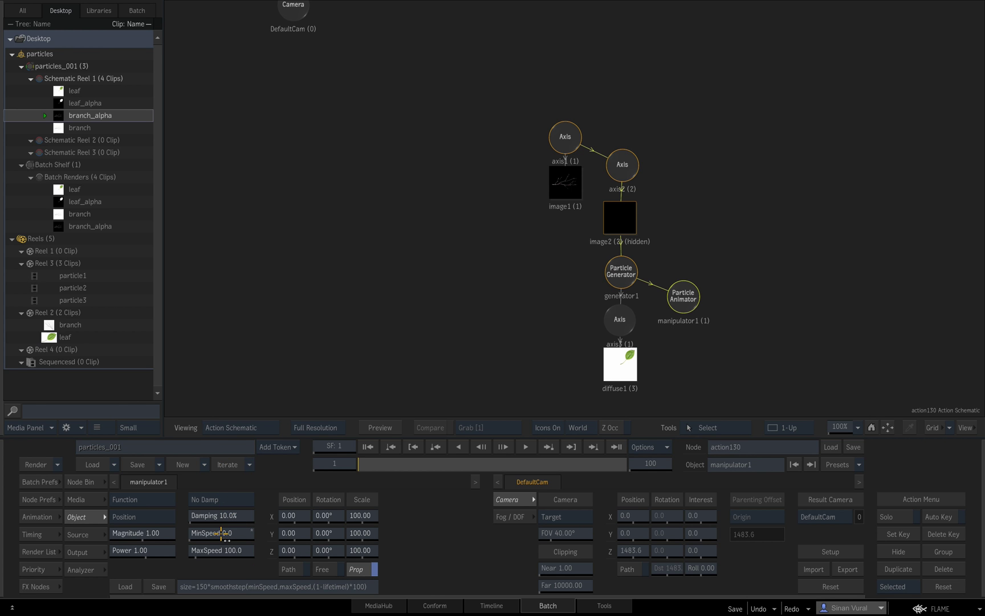
{"action": "left_click", "coordinate": [240, 534]}
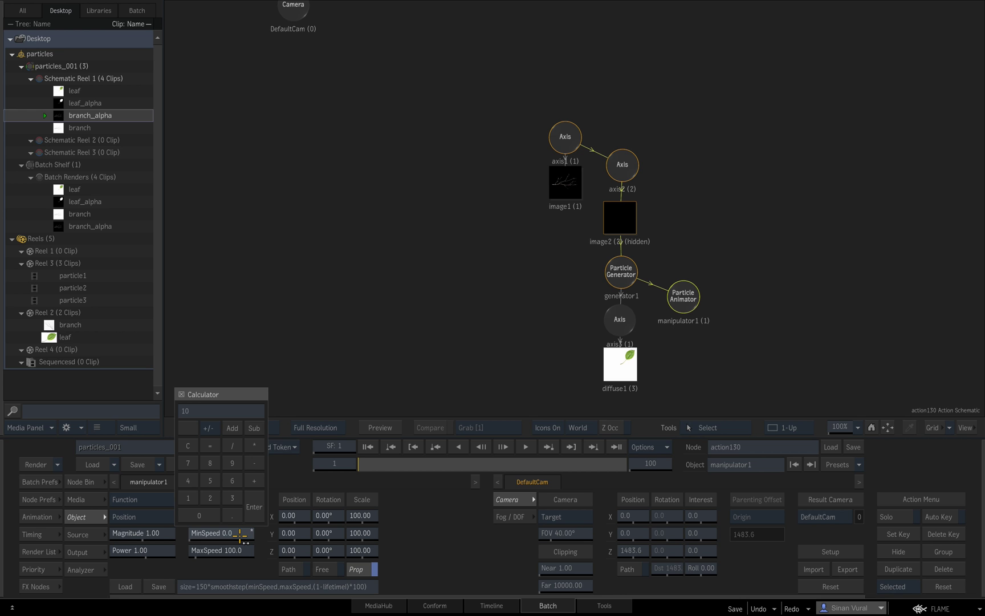
{"action": "key", "text": "Return"}
{"action": "left_click", "coordinate": [234, 550]}
{"action": "type", "text": "20"}
{"action": "key", "text": "Return"}
{"action": "key", "text": "F4"}
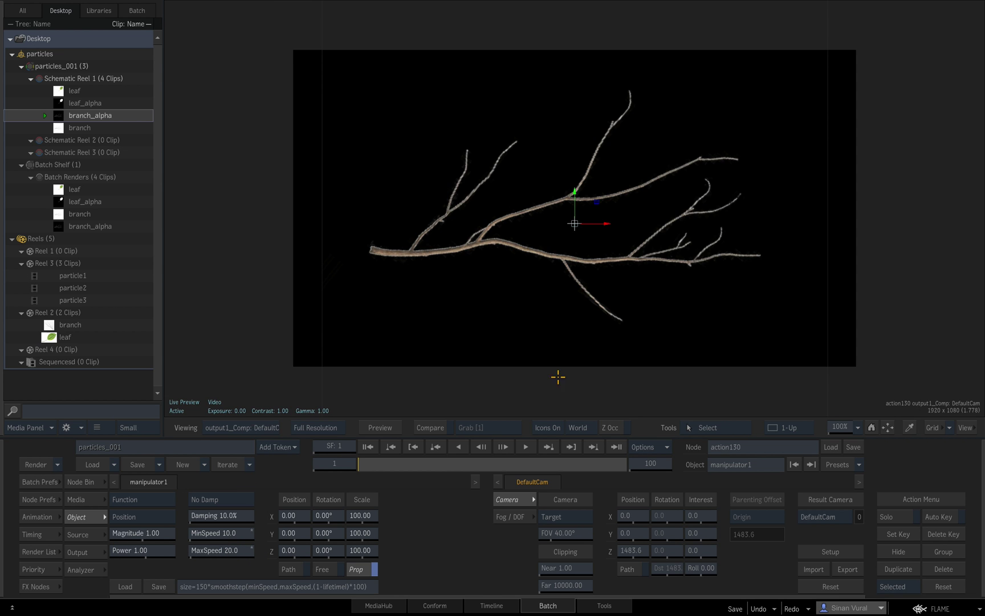
Preview the leaf growth by playing and scrubbing through the frames, and return to frame 1
{"action": "left_click", "coordinate": [526, 445]}
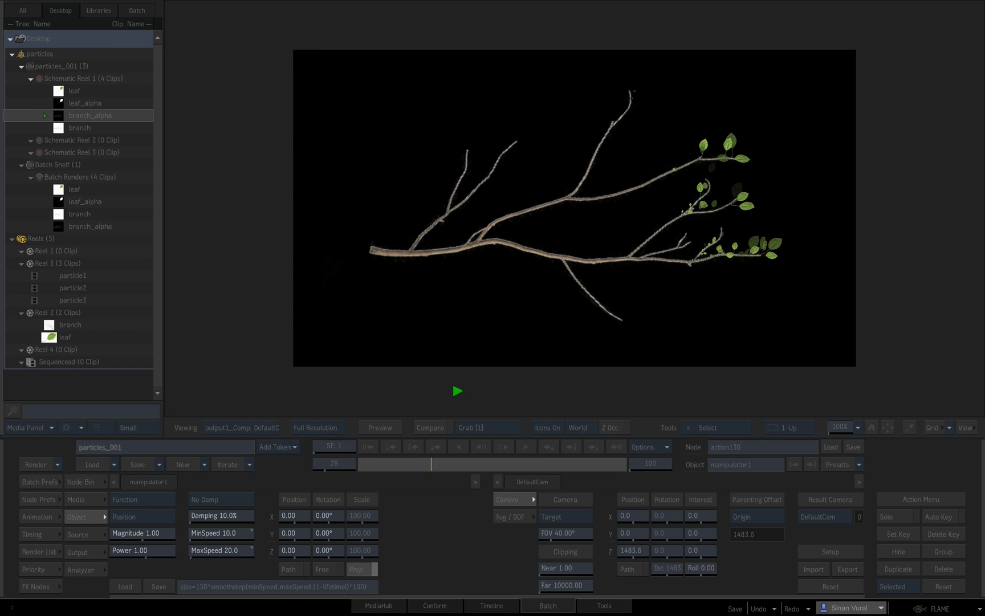
{"action": "left_click", "coordinate": [455, 387]}
{"action": "left_click", "coordinate": [372, 448]}
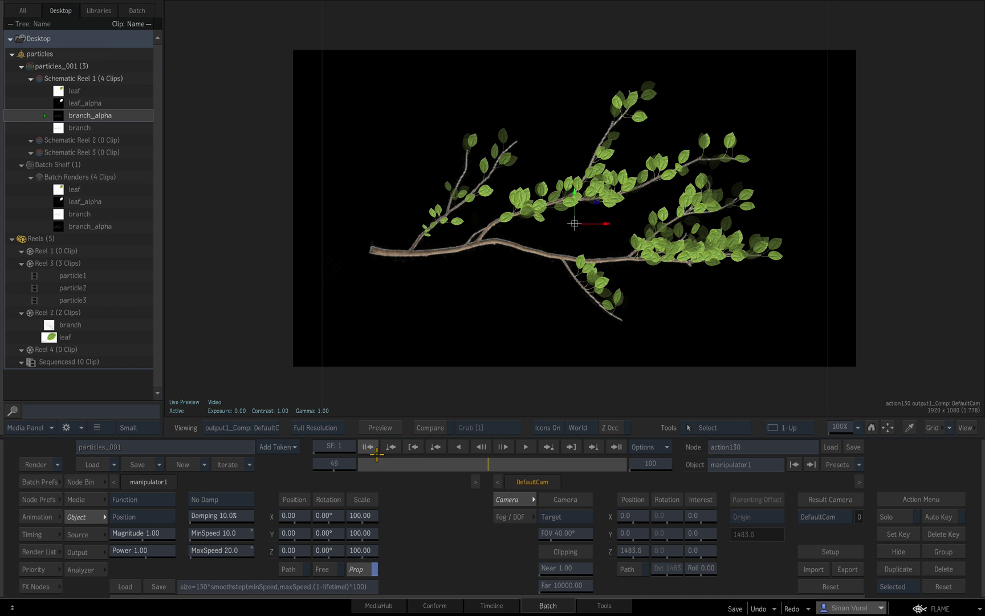
{"action": "mouse_move", "coordinate": [363, 465]}
{"action": "left_mouse_down"}
{"action": "mouse_move", "coordinate": [447, 456]}
{"action": "mouse_move", "coordinate": [357, 456]}
{"action": "left_mouse_up"}
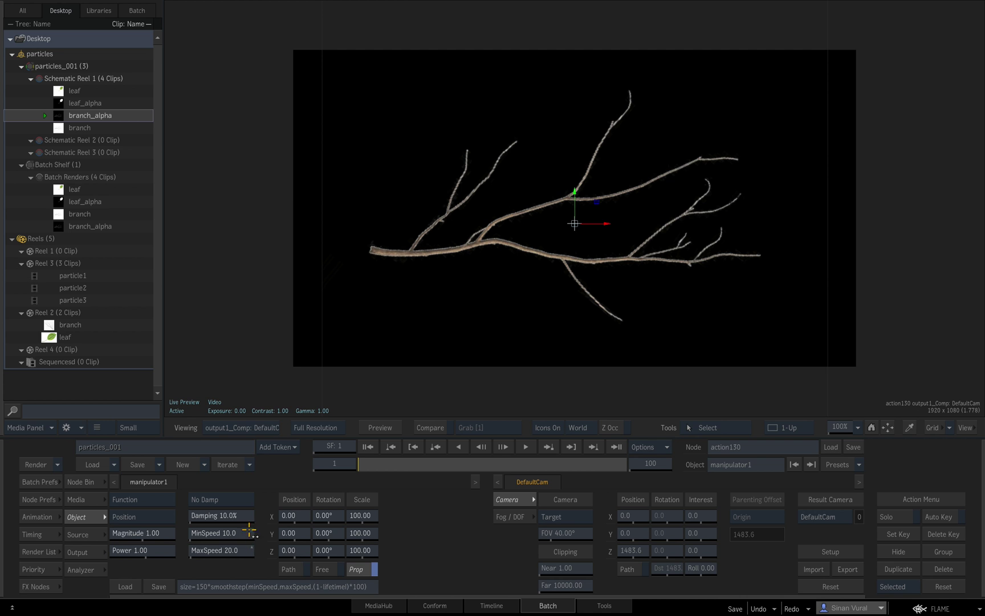
{"action": "left_click_drag", "start_coordinate": [363, 463], "coordinate": [529, 454]}
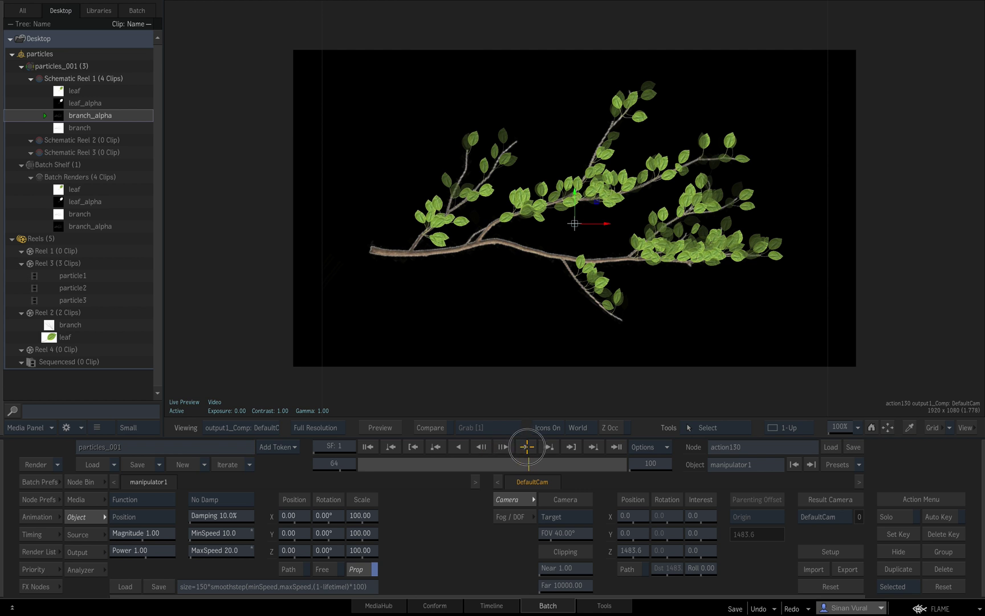
{"action": "left_click", "coordinate": [369, 448]}
{"action": "left_click", "coordinate": [525, 446]}
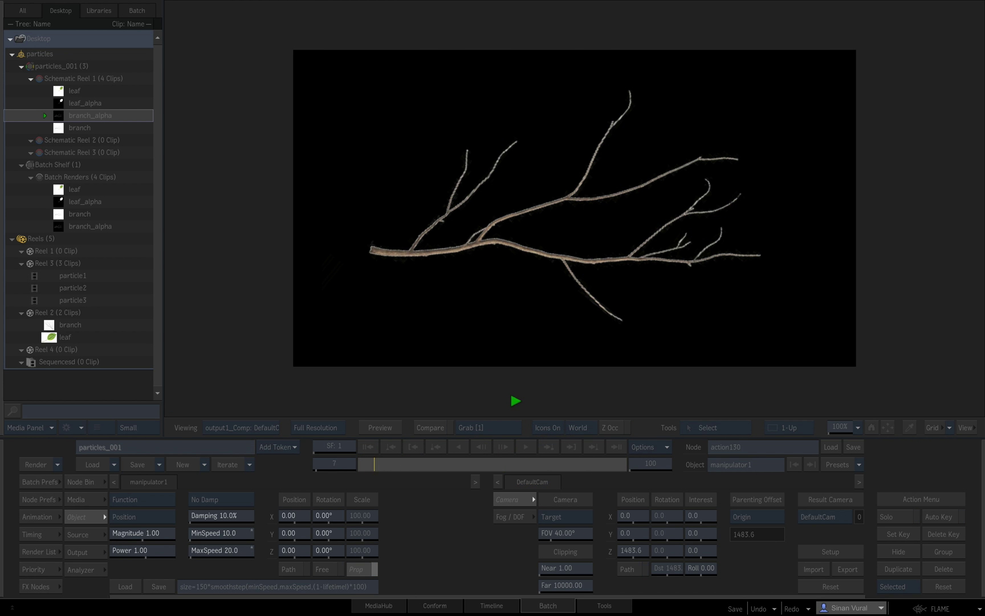
{"action": "left_click", "coordinate": [515, 400]}
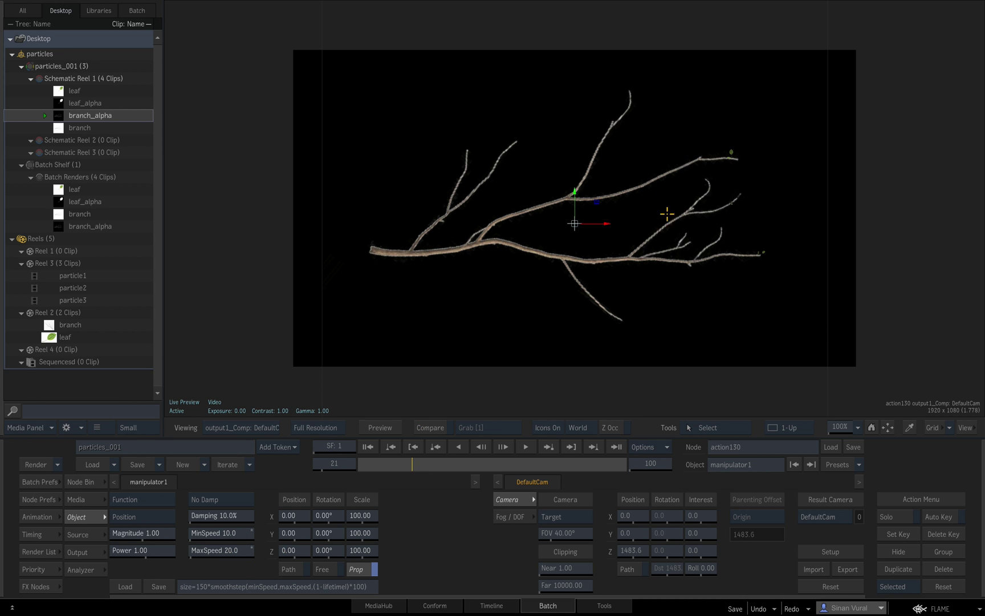
{"action": "left_click", "coordinate": [368, 448]}
Check the media matte, switch back to the composite output, replay the leaf growth, and return to frame 1
{"action": "key", "text": "F3"}
{"action": "left_click_drag", "start_coordinate": [361, 471], "coordinate": [334, 459]}
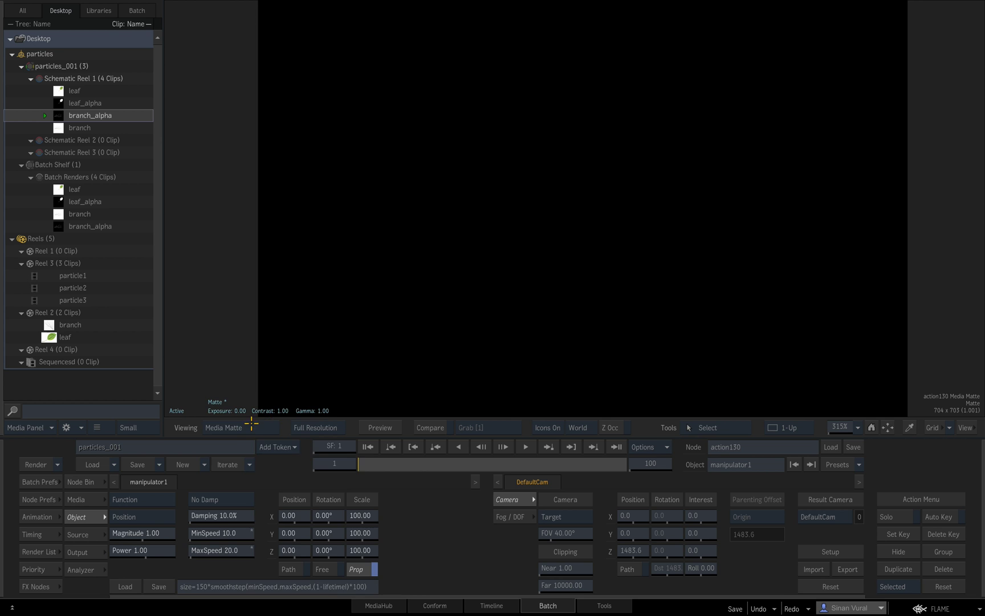
{"action": "left_click", "coordinate": [256, 425]}
{"action": "left_click", "coordinate": [285, 590]}
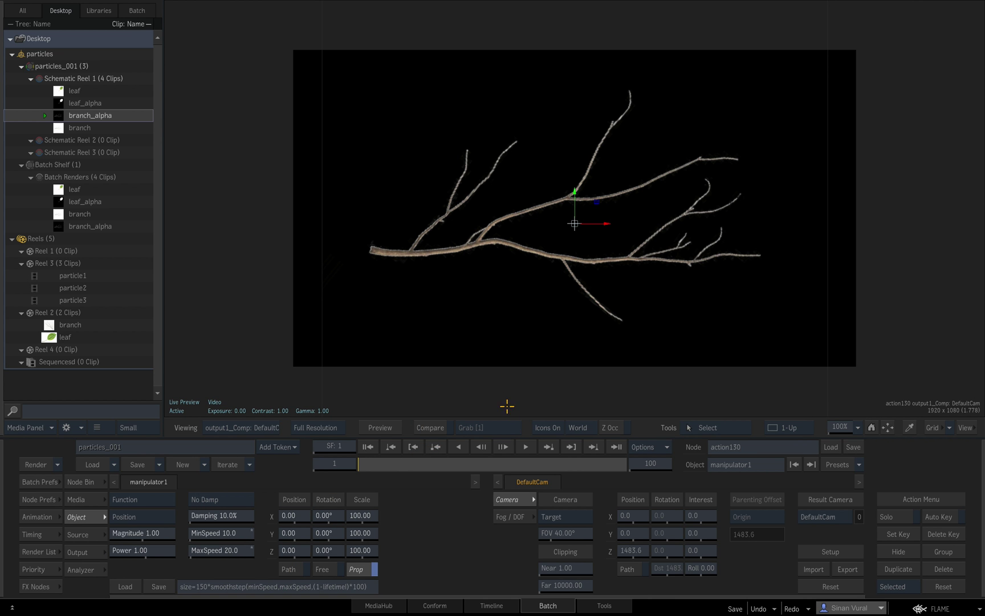
{"action": "left_click", "coordinate": [526, 445]}
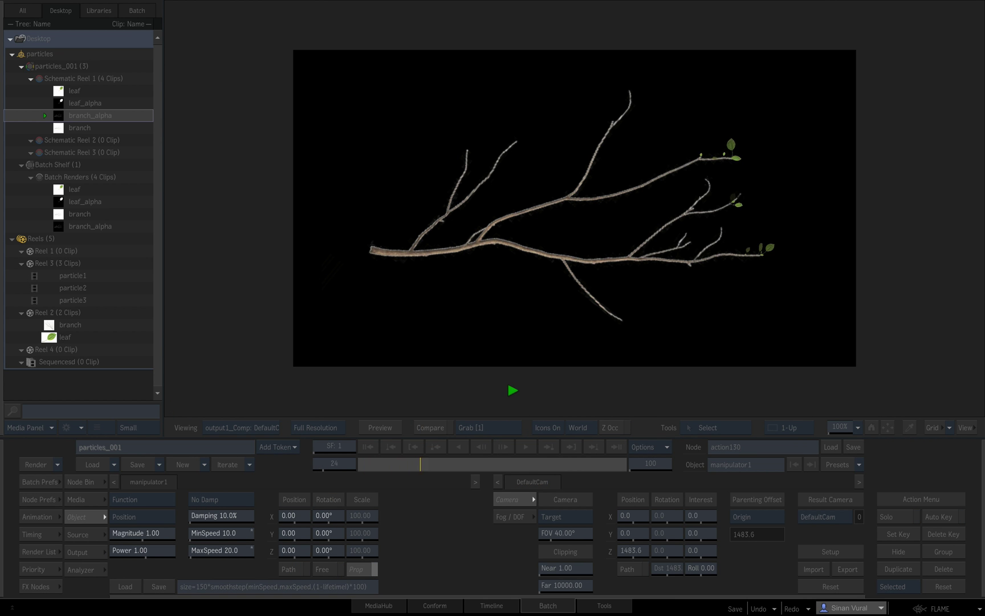
{"action": "left_click", "coordinate": [514, 385]}
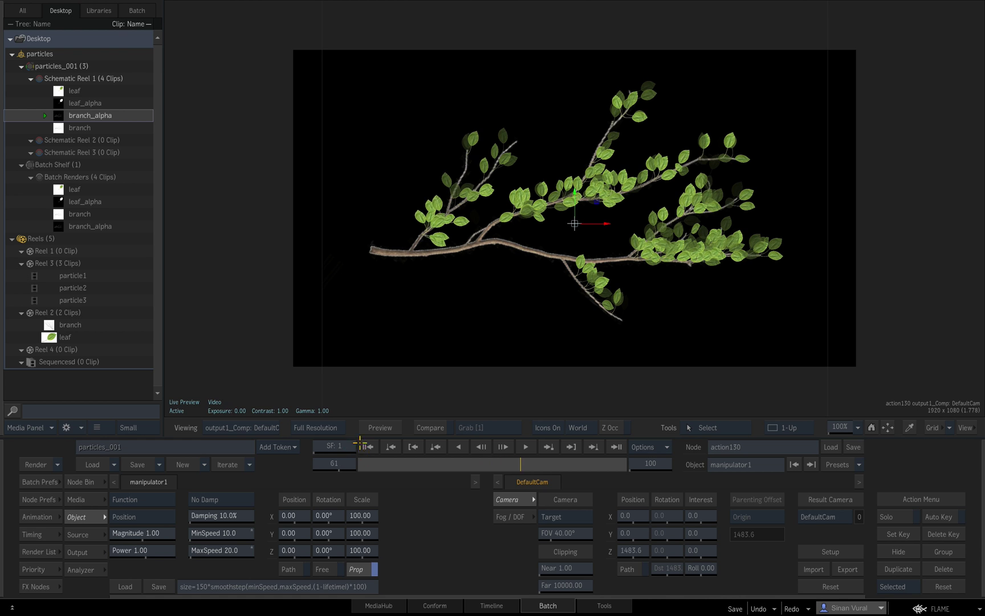
{"action": "left_click", "coordinate": [364, 446]}
Set the Particle Animator's MinSpeed to 0 and MaxSpeed to 30
{"action": "left_click", "coordinate": [208, 533]}
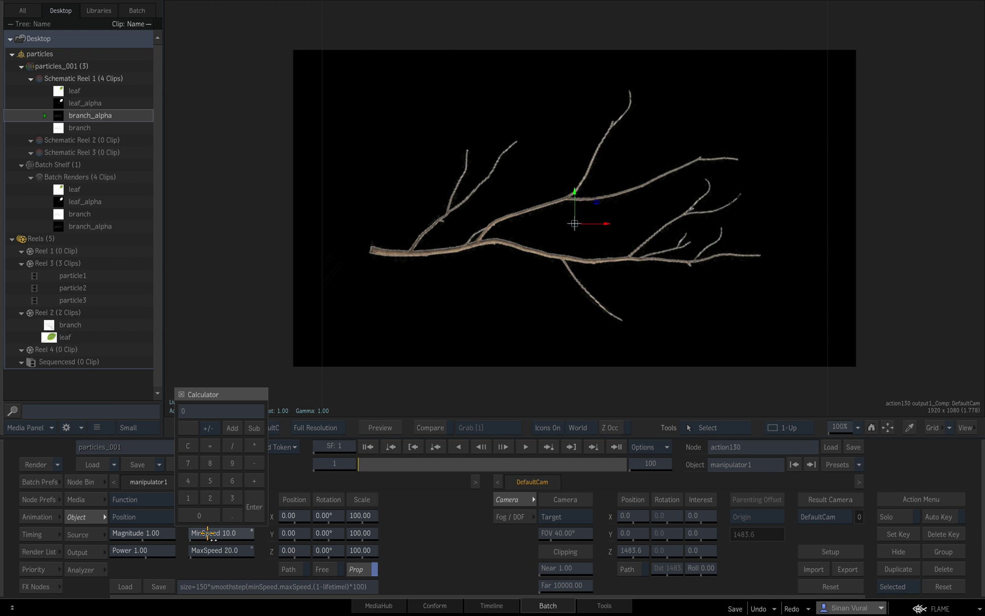
{"action": "key", "text": "Return"}
{"action": "left_click", "coordinate": [238, 550]}
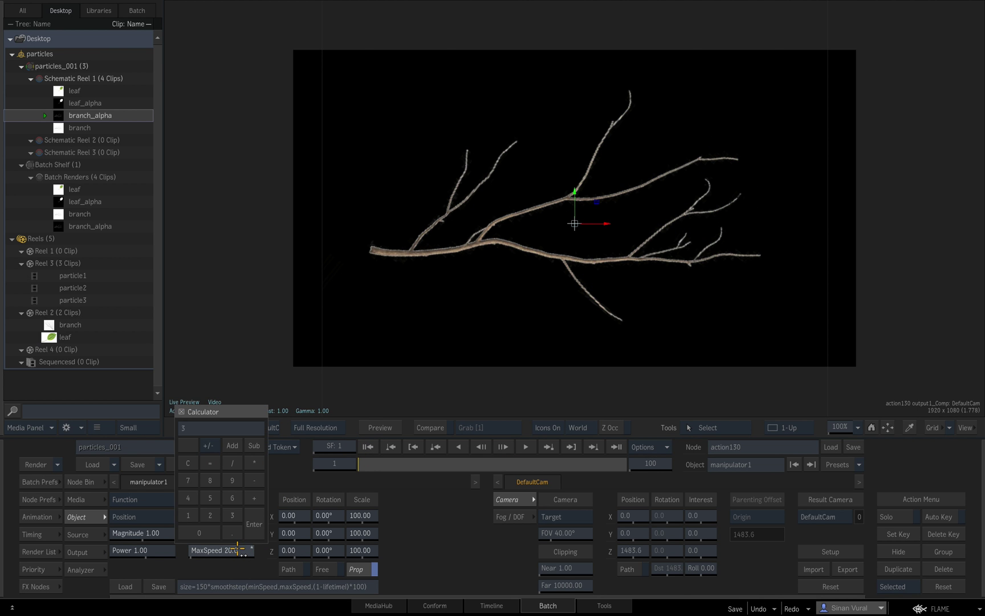
{"action": "type", "text": "30"}
{"action": "key", "text": "Return"}
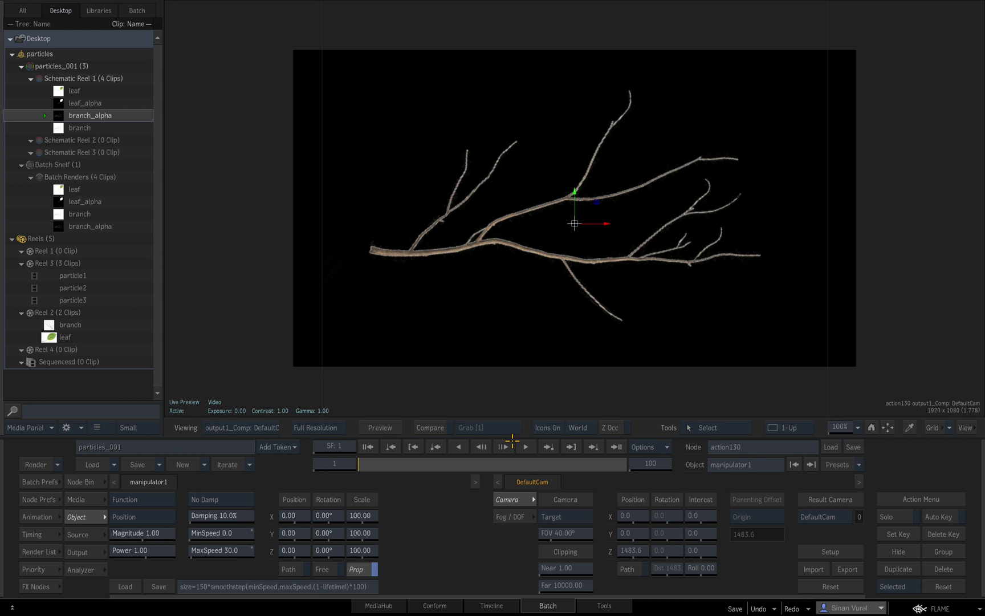
Play the leaf growth several times with the new speed limits to judge its timing, ending at frame 1
{"action": "left_click", "coordinate": [512, 441]}
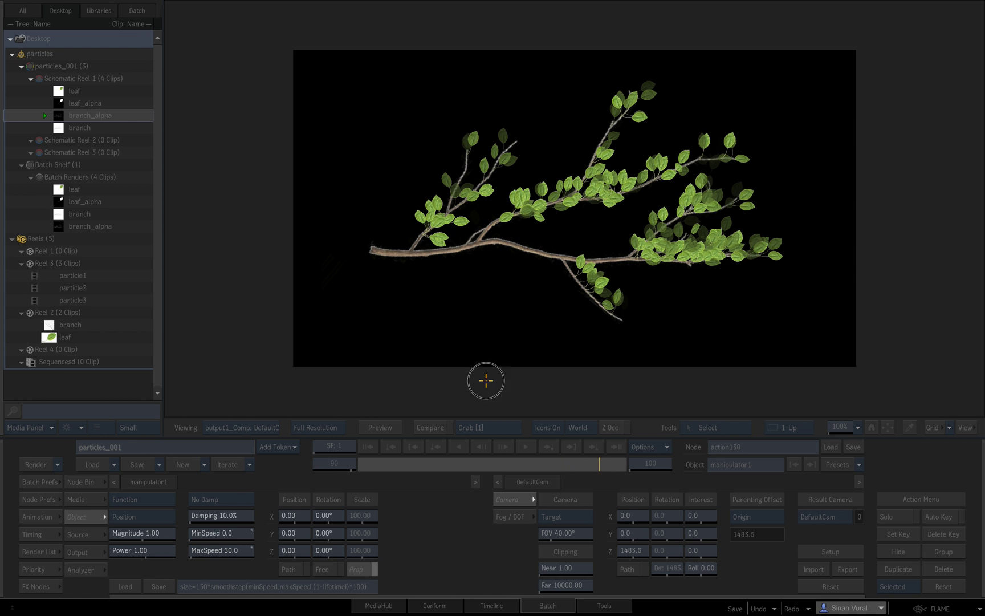
{"action": "left_click", "coordinate": [482, 380]}
{"action": "left_click", "coordinate": [364, 446]}
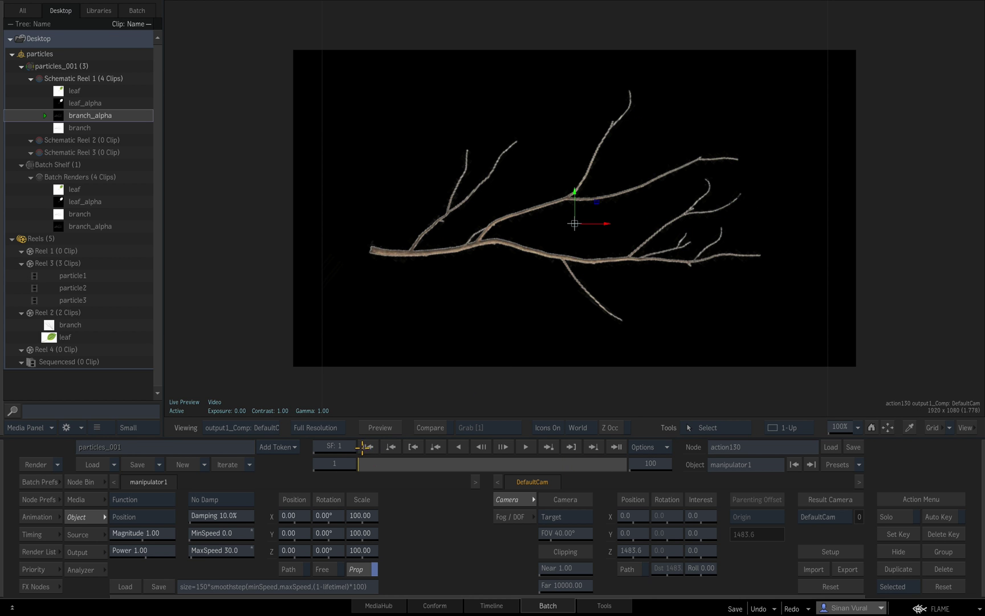
{"action": "left_click", "coordinate": [524, 447]}
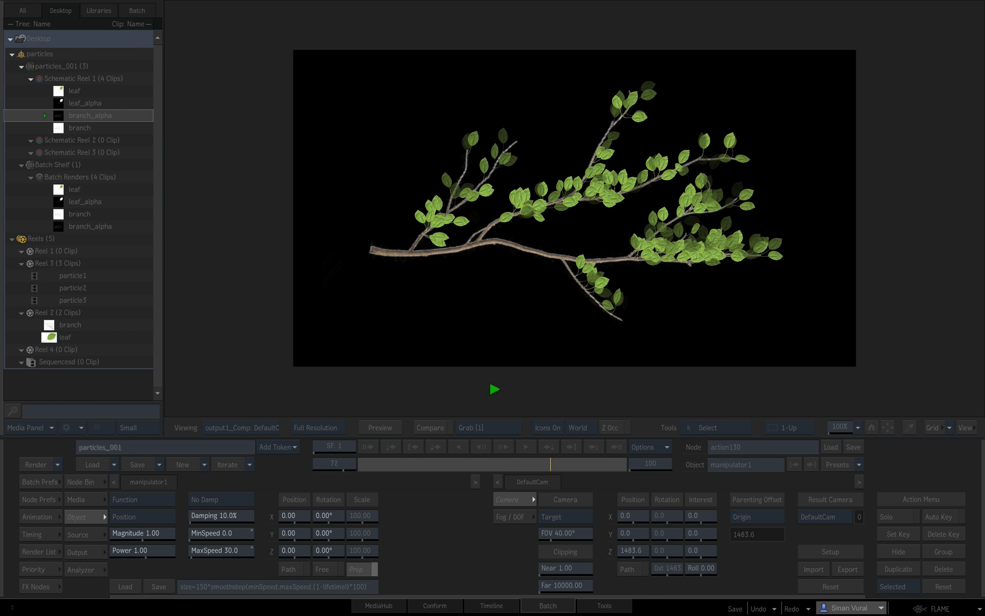
{"action": "left_click", "coordinate": [495, 390]}
{"action": "left_click", "coordinate": [368, 446]}
{"action": "left_click", "coordinate": [524, 446]}
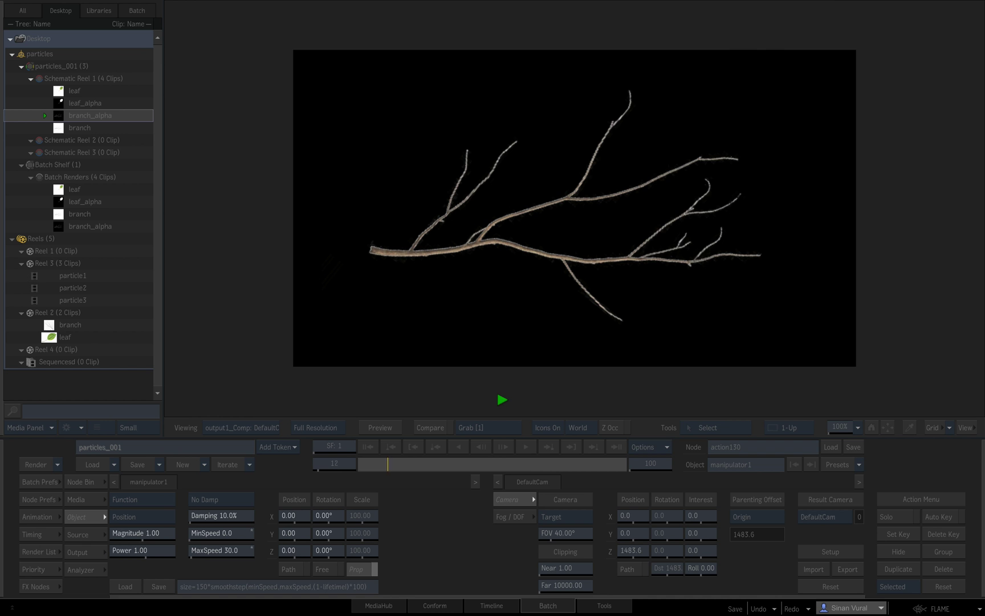
{"action": "left_click", "coordinate": [492, 390]}
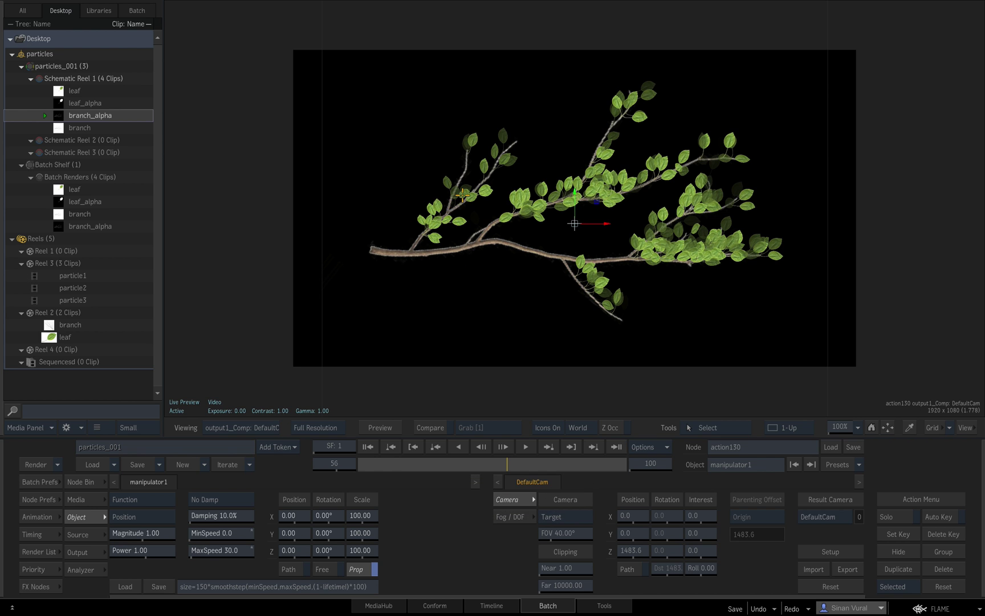
{"action": "left_click", "coordinate": [367, 447]}
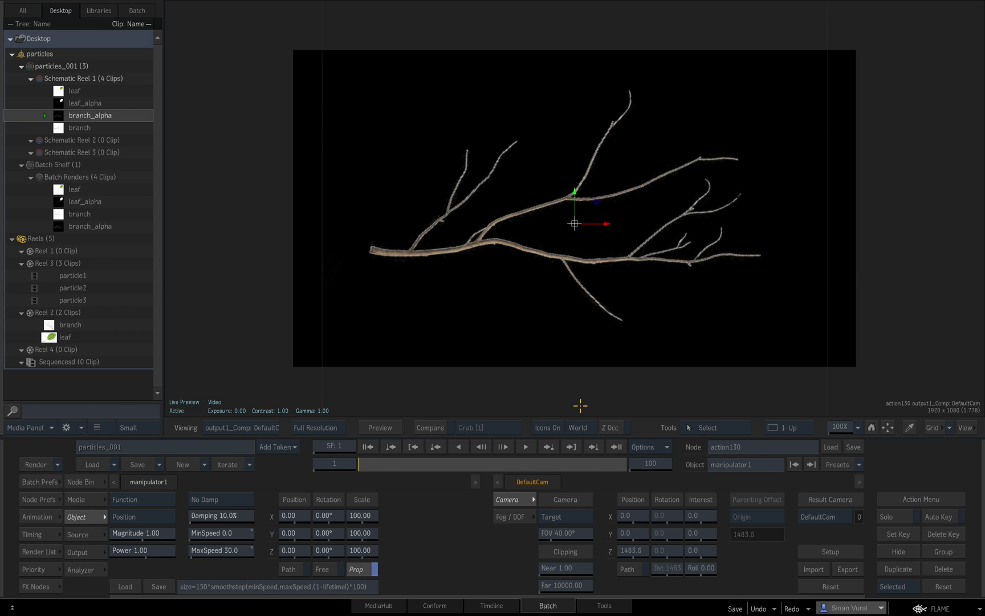
Select the Particle Generator and set its Mass to 150 with a mass variance of 50
{"action": "key", "text": "Escape"}
{"action": "double_click", "coordinate": [622, 275]}
{"action": "key", "text": "Escape"}
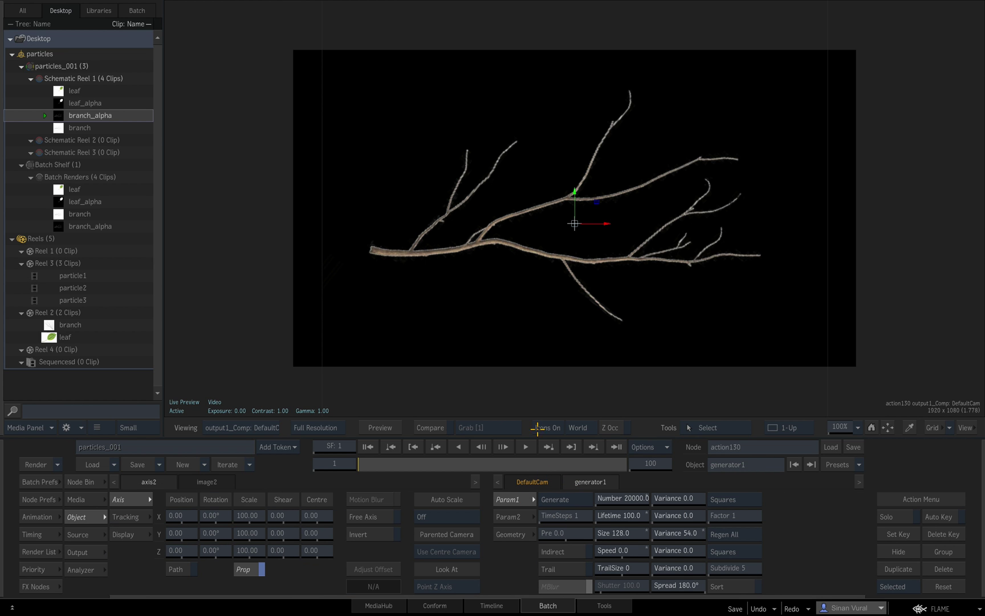
{"action": "left_click", "coordinate": [510, 517]}
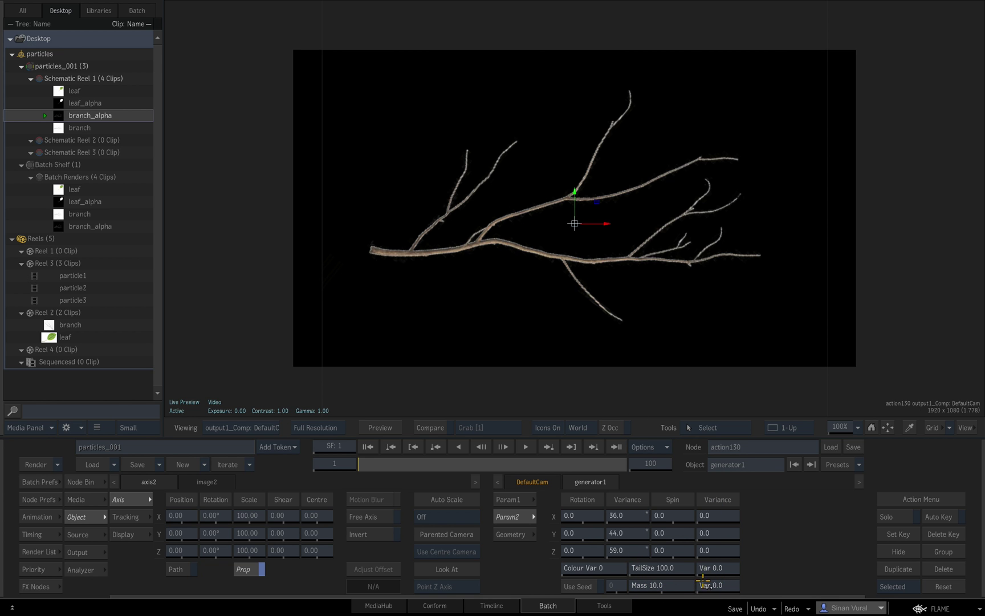
{"action": "left_click", "coordinate": [735, 586]}
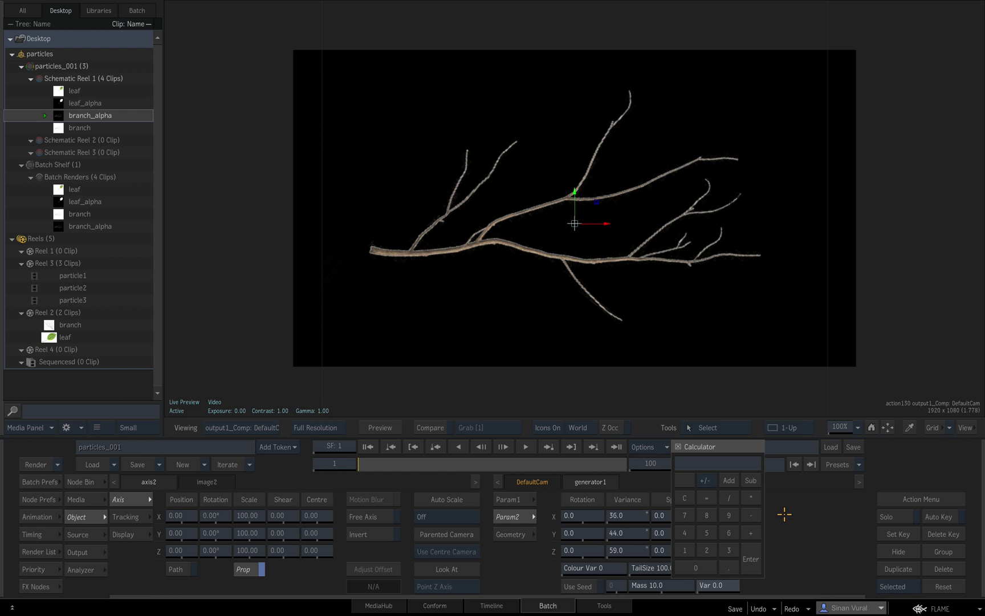
{"action": "left_click", "coordinate": [647, 583]}
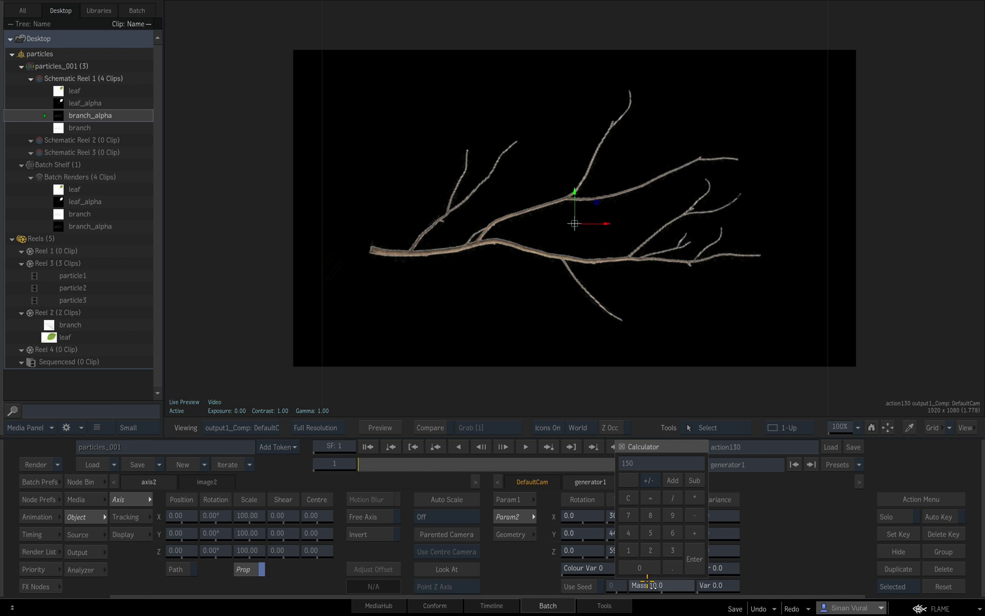
{"action": "key", "text": "Return"}
{"action": "left_click", "coordinate": [719, 568]}
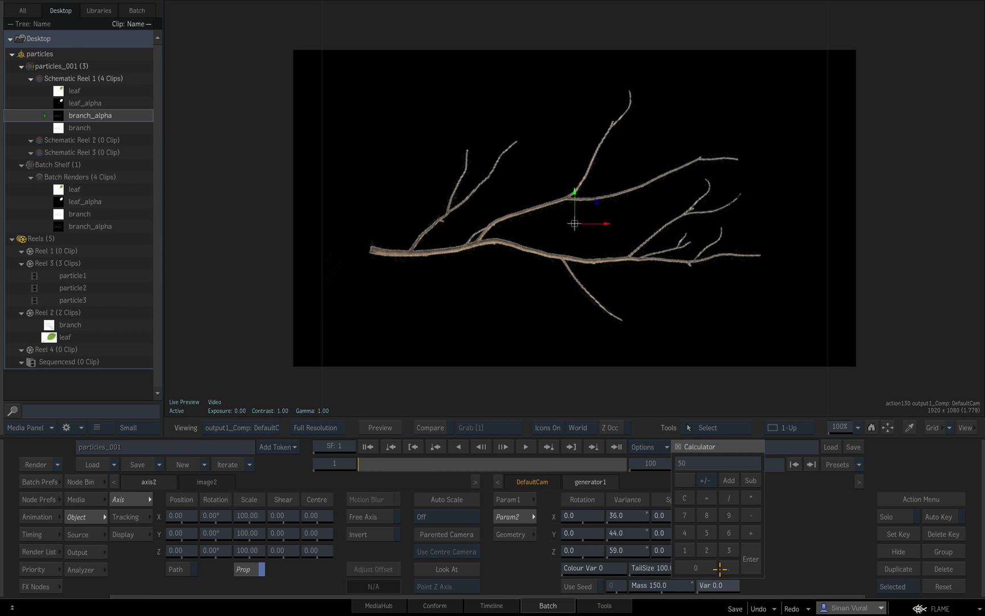
{"action": "type", "text": "50"}
{"action": "key", "text": "Return"}
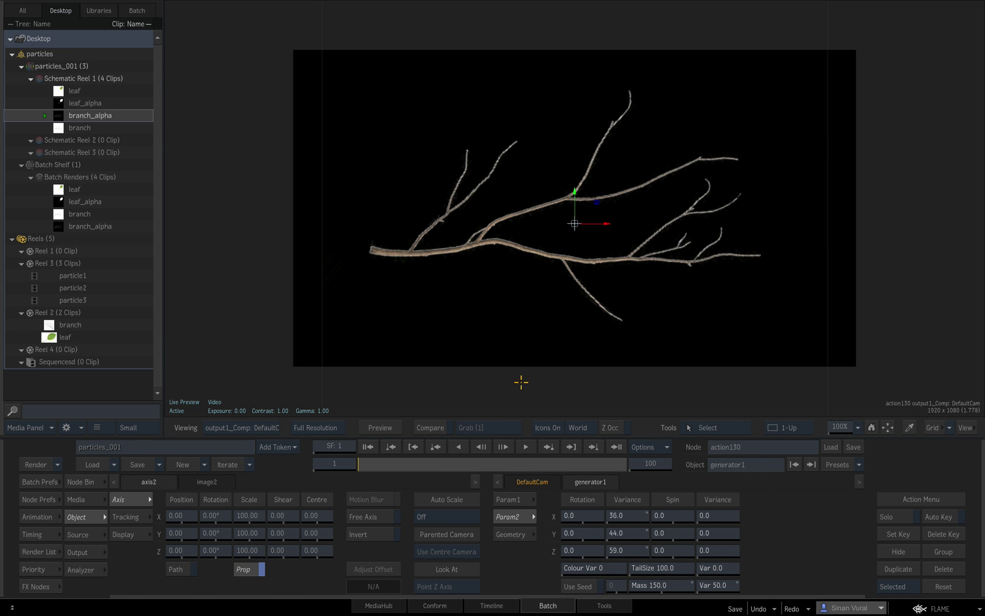
Replace the constant size multiplier before smoothstep in the Particle Animator's function with mass
{"action": "key", "text": "F4"}
{"action": "left_click", "coordinate": [679, 302]}
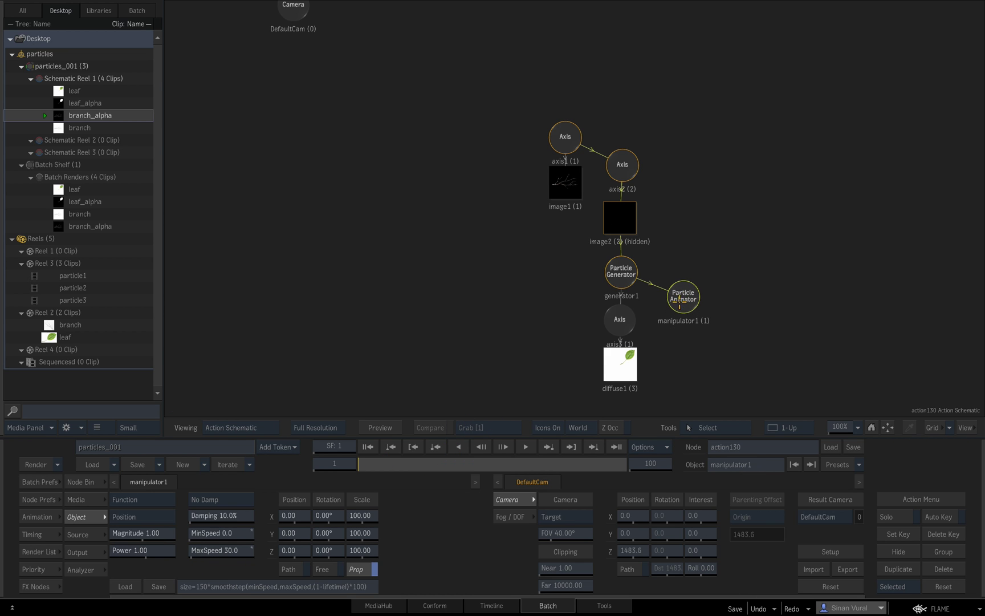
{"action": "left_click", "coordinate": [198, 582]}
{"action": "key", "text": "Delete"}
{"action": "key", "text": "Delete"}
{"action": "key", "text": "BackSpace"}
{"action": "type", "text": "mass"}
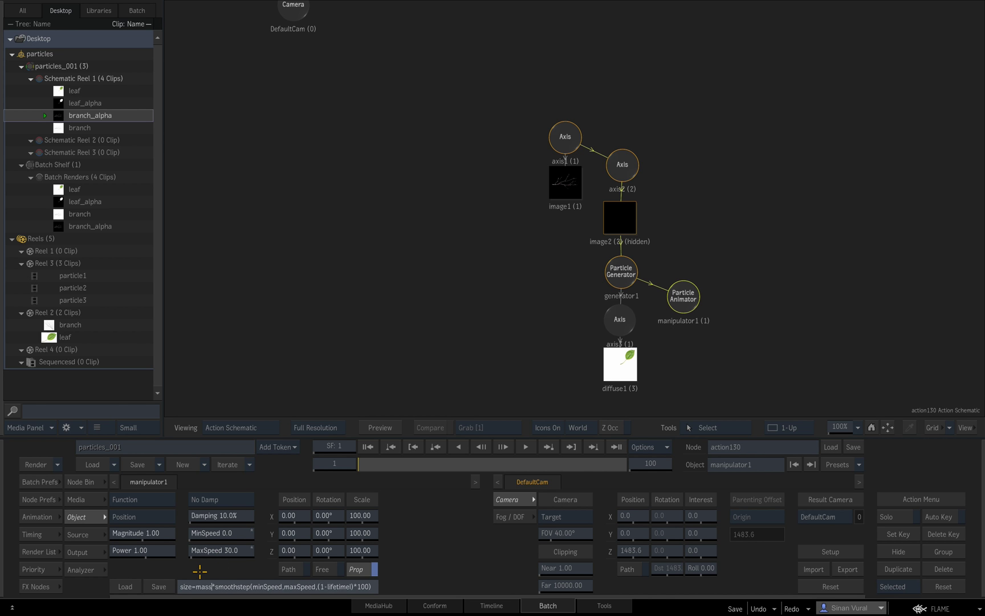
{"action": "key", "text": "Return"}
Play the mass-driven leaf growth in the composite output and return to frame 1
{"action": "key", "text": "F4"}
{"action": "left_click", "coordinate": [526, 447]}
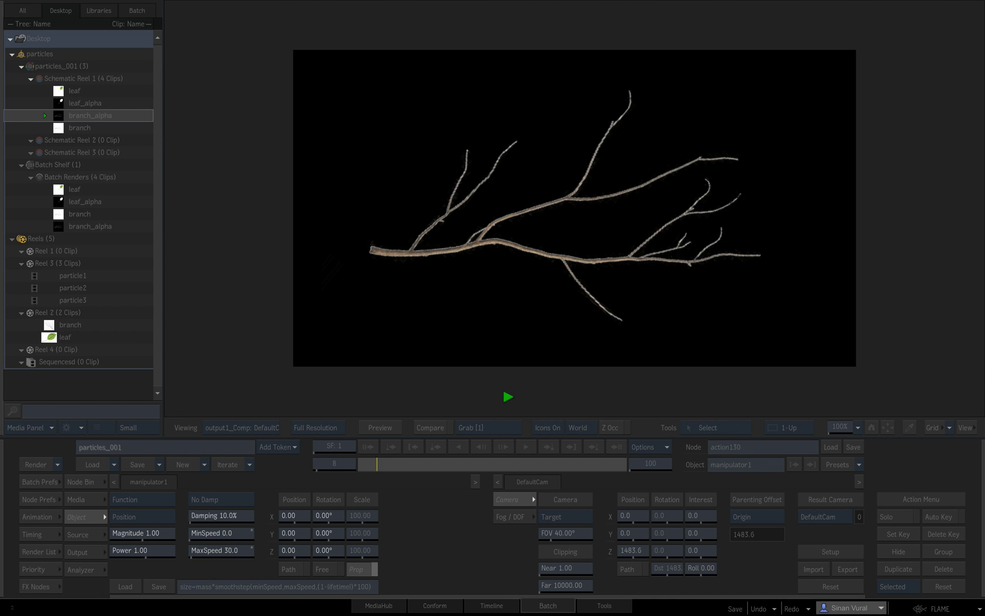
{"action": "left_click", "coordinate": [528, 371]}
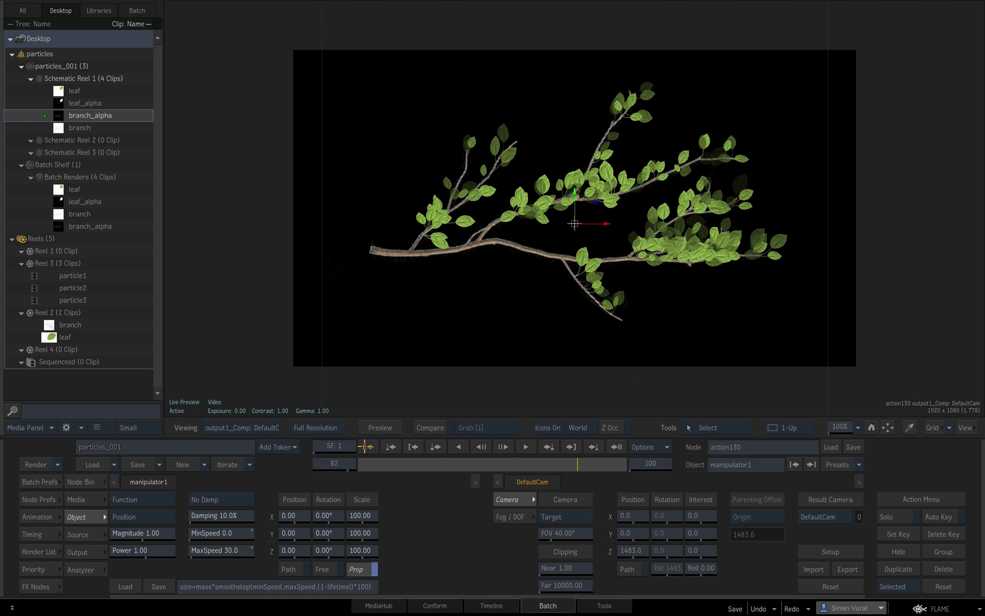
{"action": "left_click", "coordinate": [366, 446]}
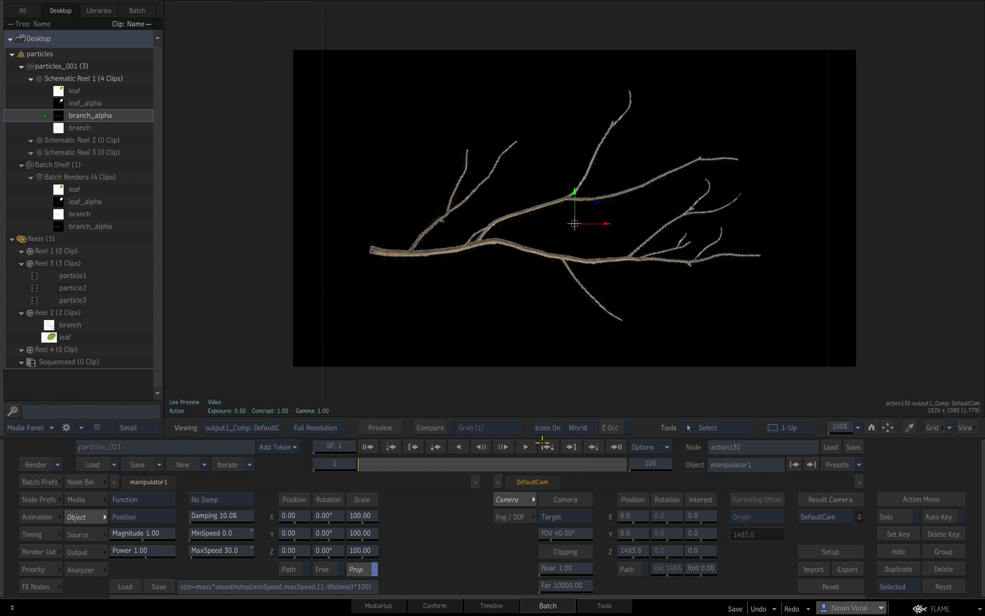
Replay the leaf growth from frame 1 to judge the size variation and stop partway through the timeline
{"action": "left_click", "coordinate": [544, 446]}
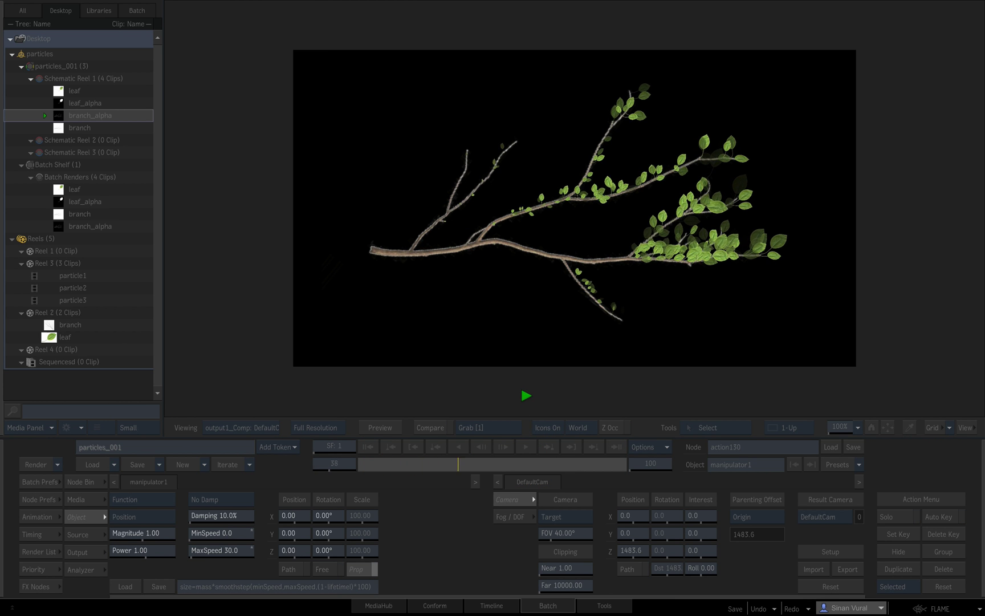
{"action": "left_click", "coordinate": [527, 395]}
{"action": "key", "text": "Escape"}
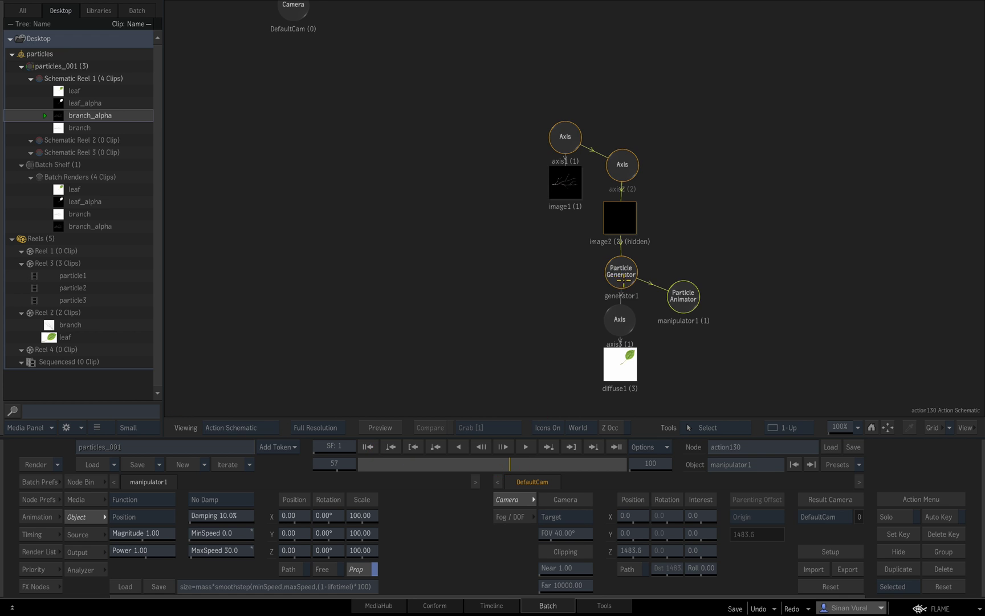
Select the Particle Generator and set its mass variance to 100 while viewing the composite output
{"action": "double_click", "coordinate": [627, 274]}
{"action": "key", "text": "F4"}
{"action": "left_click", "coordinate": [721, 591]}
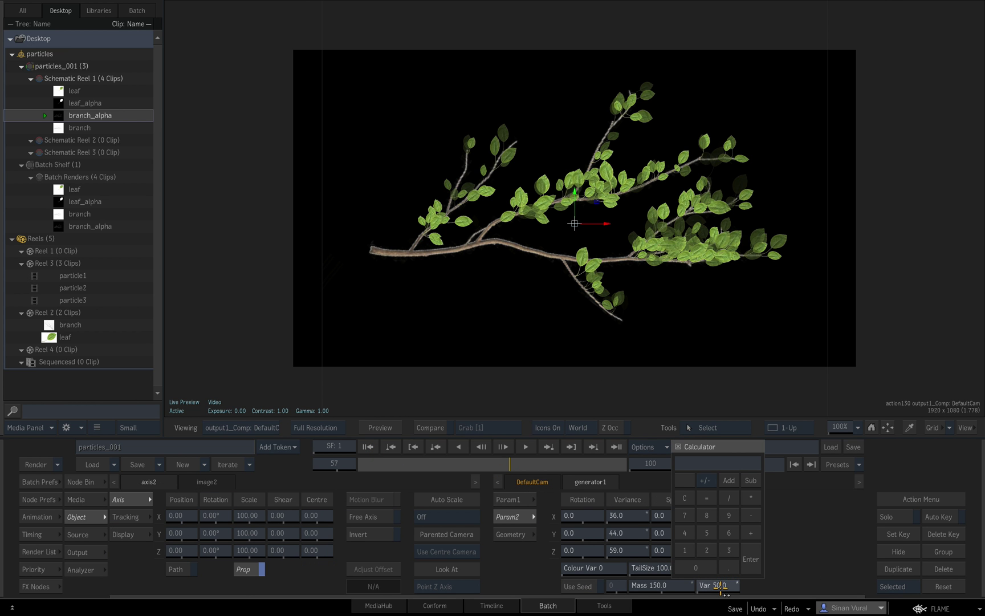
{"action": "key", "text": "Return"}
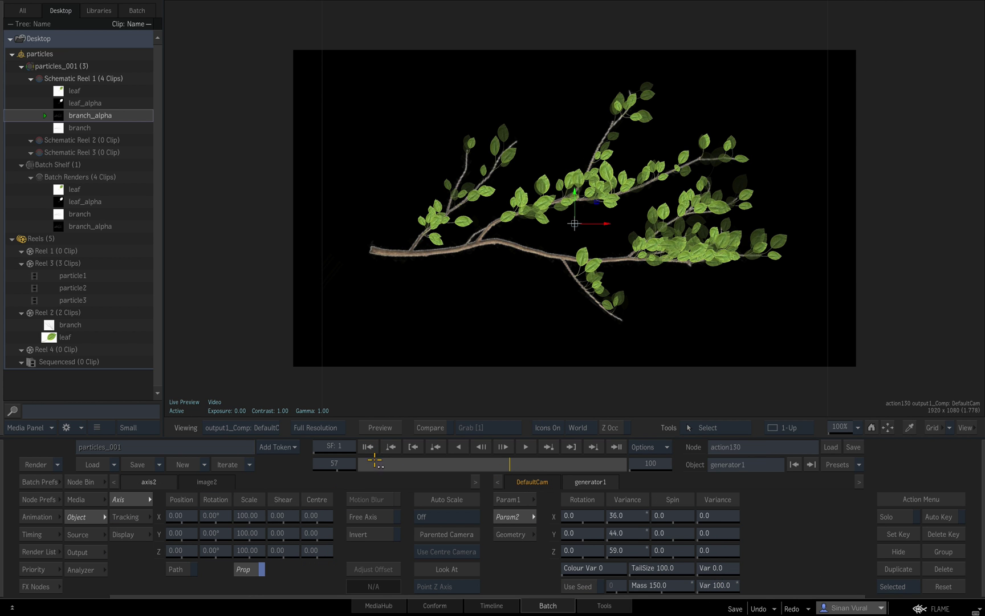
Play the leaf growth with the increased mass variance and return to frame 1
{"action": "left_click", "coordinate": [410, 447]}
{"action": "left_click", "coordinate": [529, 445]}
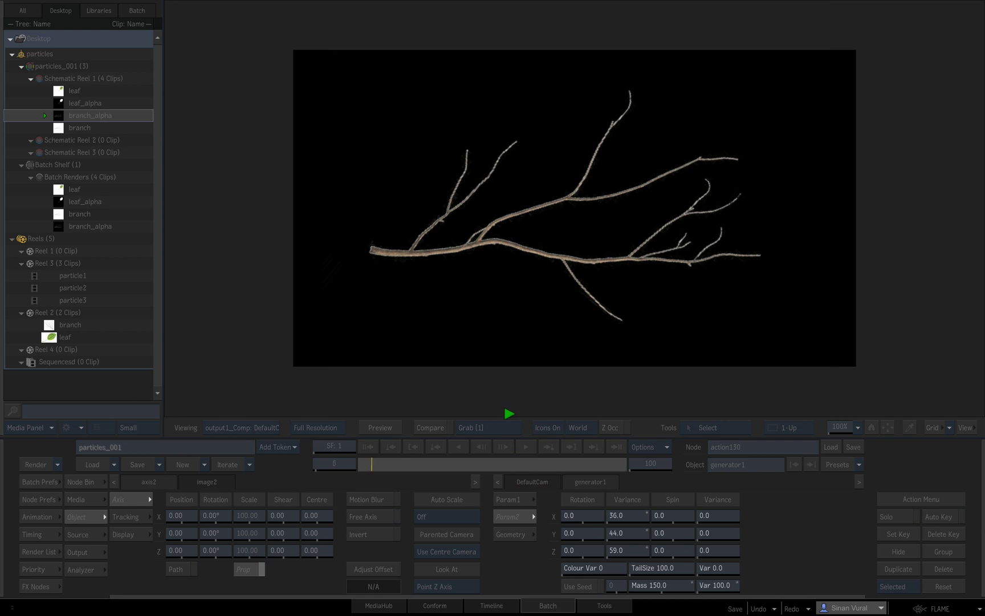
{"action": "left_click", "coordinate": [369, 448]}
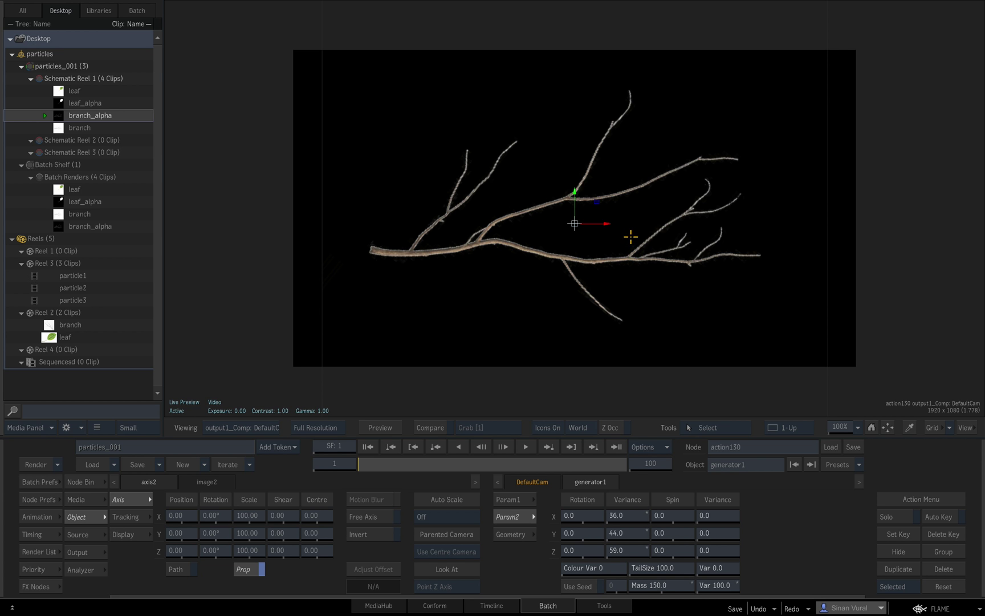
{"action": "key", "text": "super+Tab"}
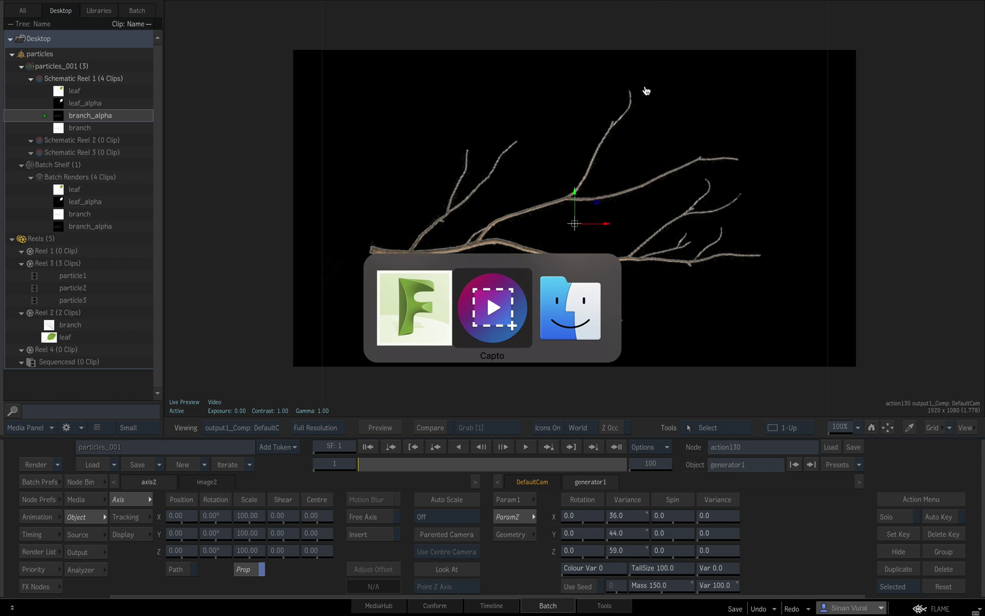
{"action": "left_click", "coordinate": [612, 6]}
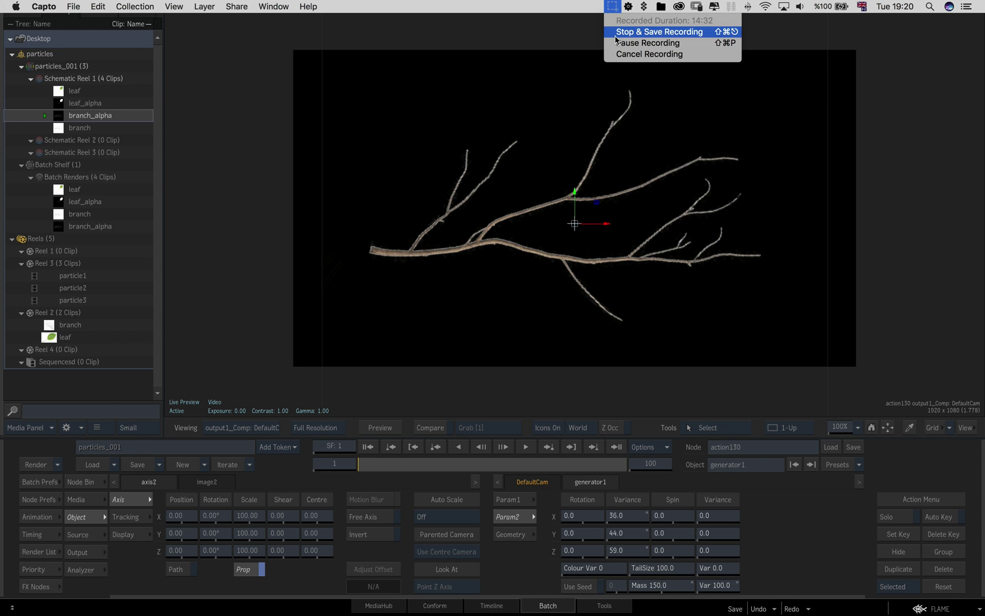